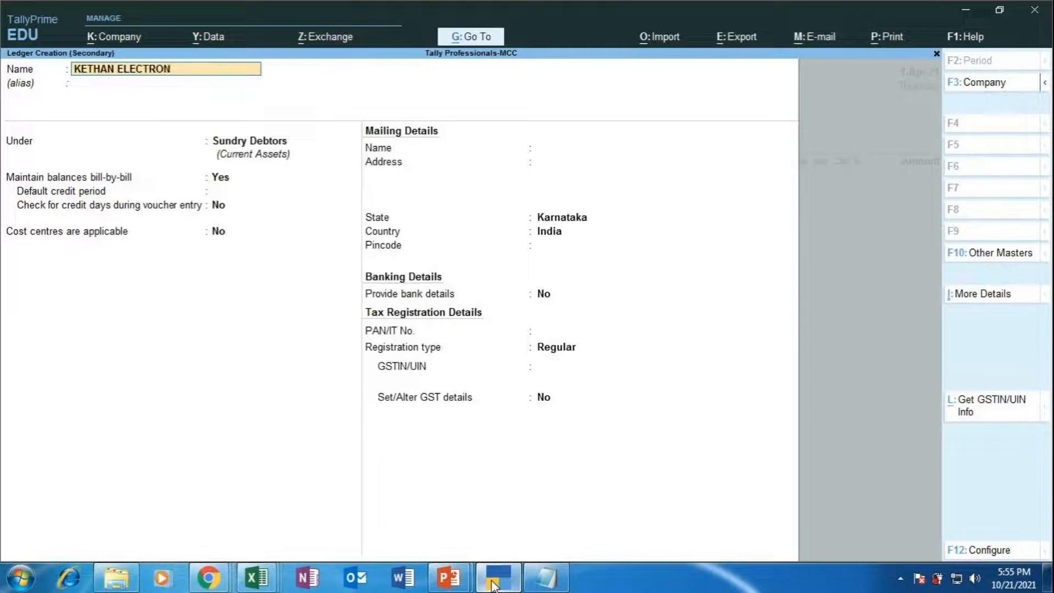
# Step: Name the new ledger KETHAN ELECTRONICS, placing it under Sundry Debtors with the Regular registration type
pyautogui.write('ICS')
pyautogui.press('Return')
pyautogui.press('Return')
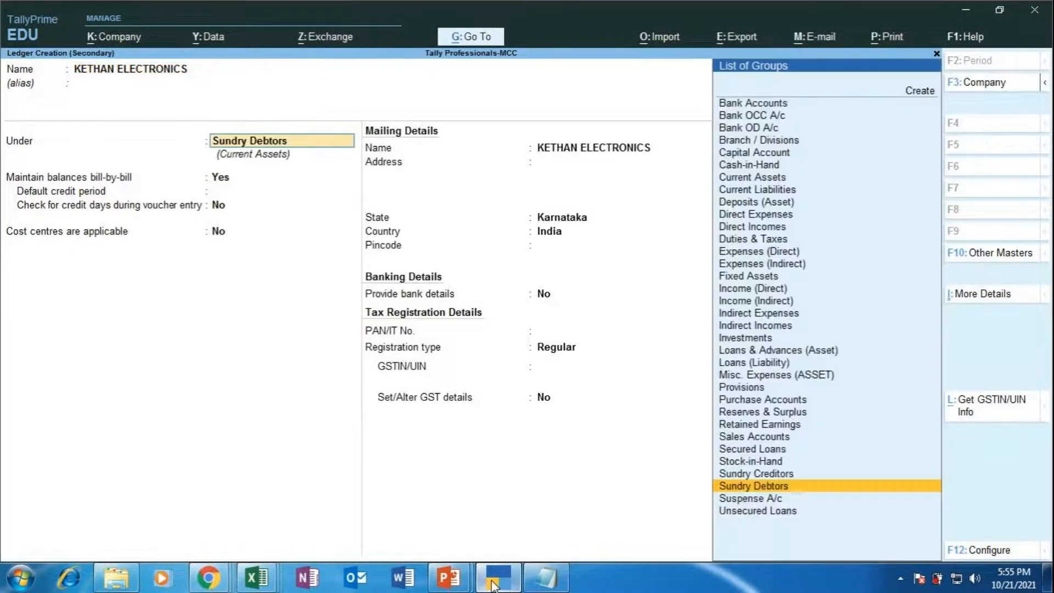
pyautogui.press('Return')
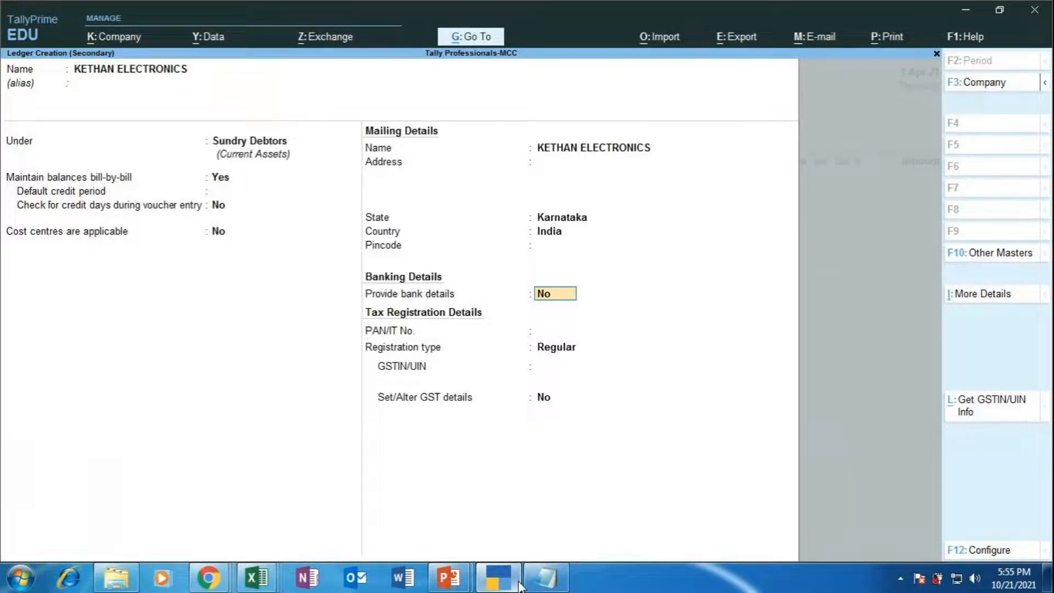
pyautogui.press('Return')
pyautogui.press('Return')
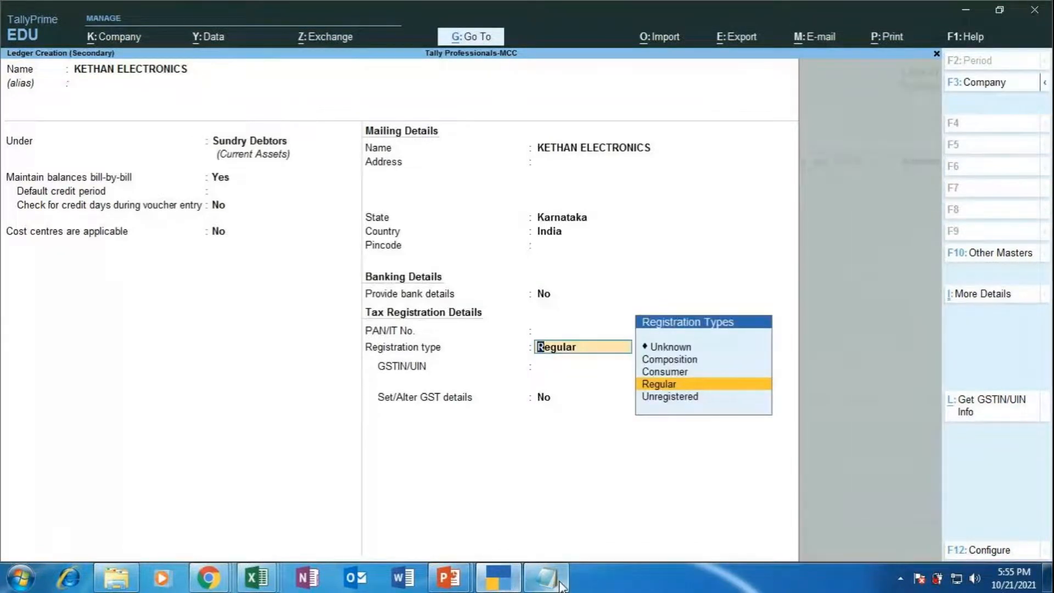
pyautogui.press('Return')
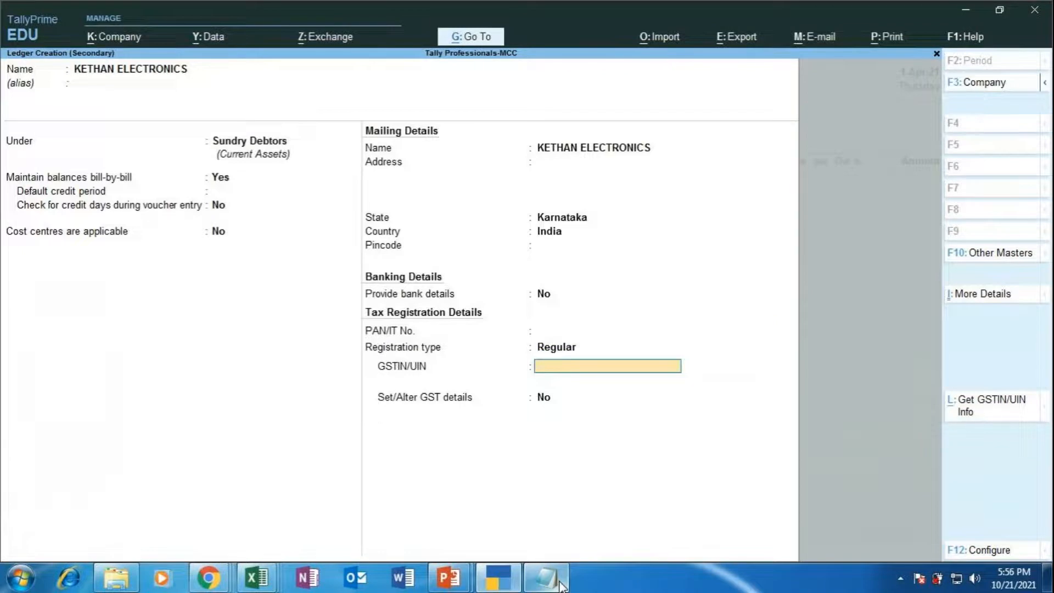
# Step: Enter the party's GSTIN/UIN and save the KETHAN ELECTRONICS ledger
pyautogui.write('29IOPUY6789Y67T')
pyautogui.press('Return')
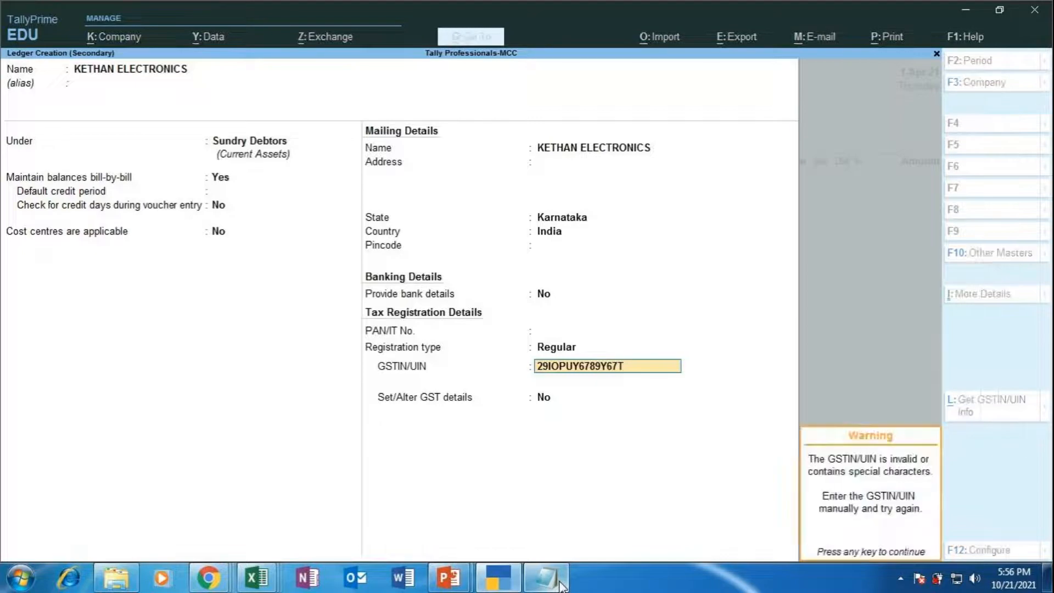
pyautogui.press('Return')
pyautogui.write('y')
pyautogui.hotkey('ctrl', 'a')
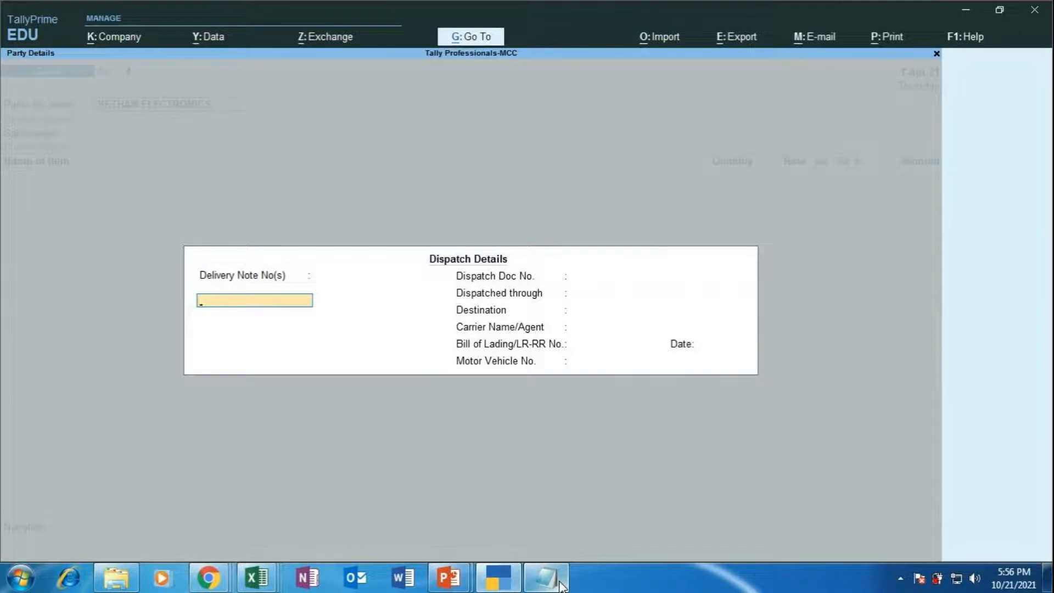
# Step: In the dispatch details, enter delivery note number 6, dispatch document number 2341342 and CAR as the dispatch method
pyautogui.write('6')
pyautogui.press('Return')
pyautogui.press('Return')
pyautogui.write('2341342')
pyautogui.press('Return')
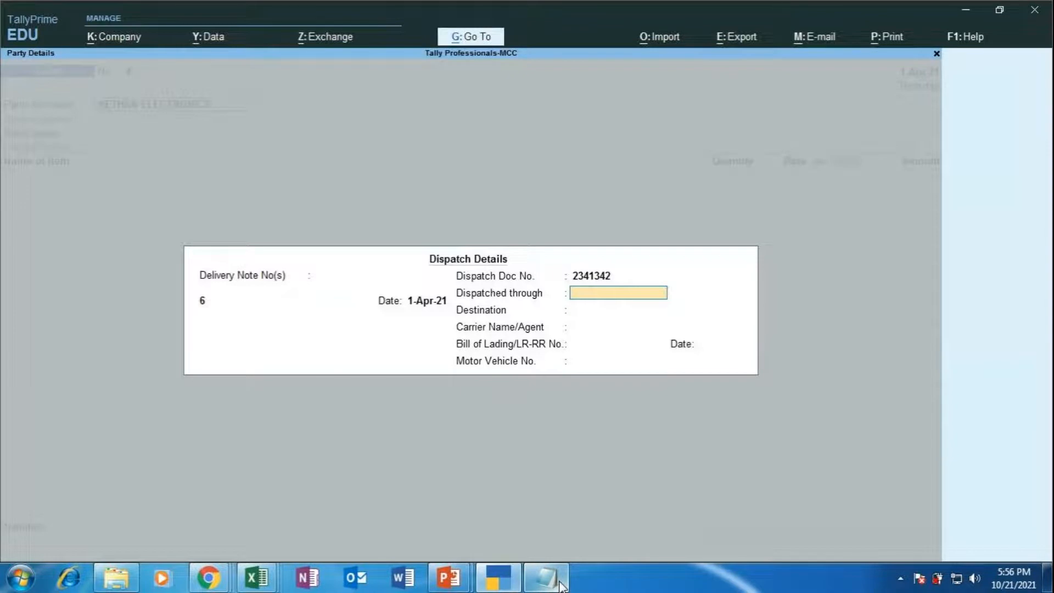
pyautogui.write('CAR')
pyautogui.press('Return')
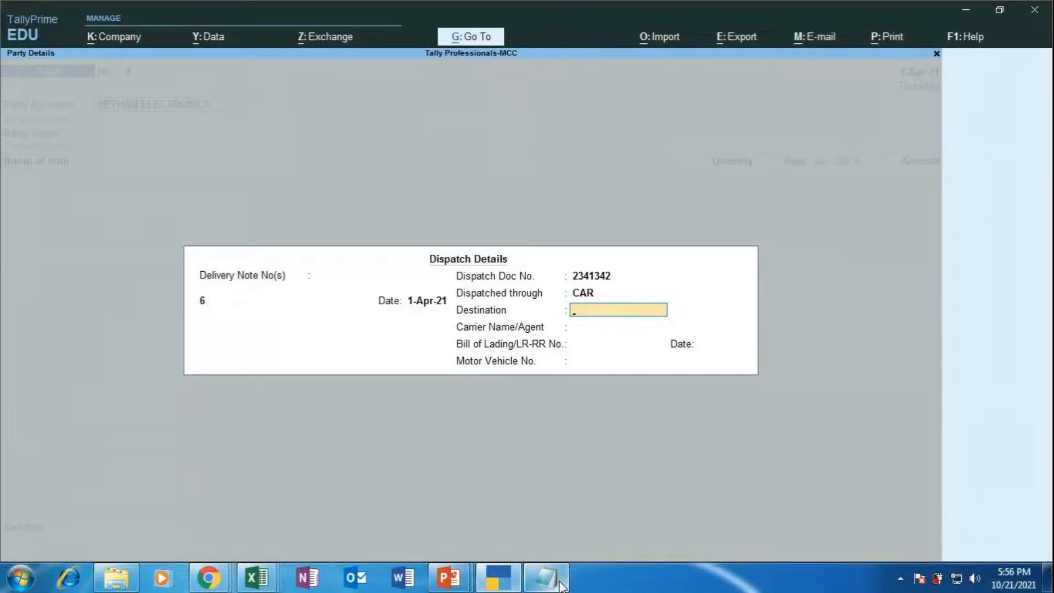
# Step: Complete the dispatch details with destination M.G ROAD, carrier VIKRAM TRANSPORTERS and the motor vehicle number
pyautogui.write('M.G ROAD')
pyautogui.press('Return')
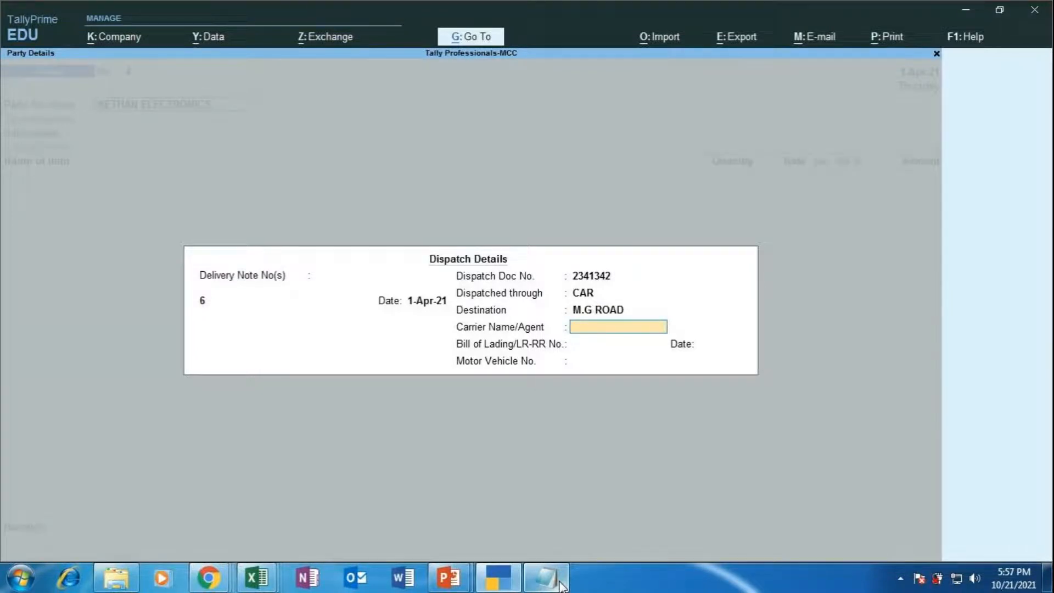
pyautogui.write('VIKRAM TRANSPORTERS')
pyautogui.press('Return')
pyautogui.press('Return')
pyautogui.write('KA06')
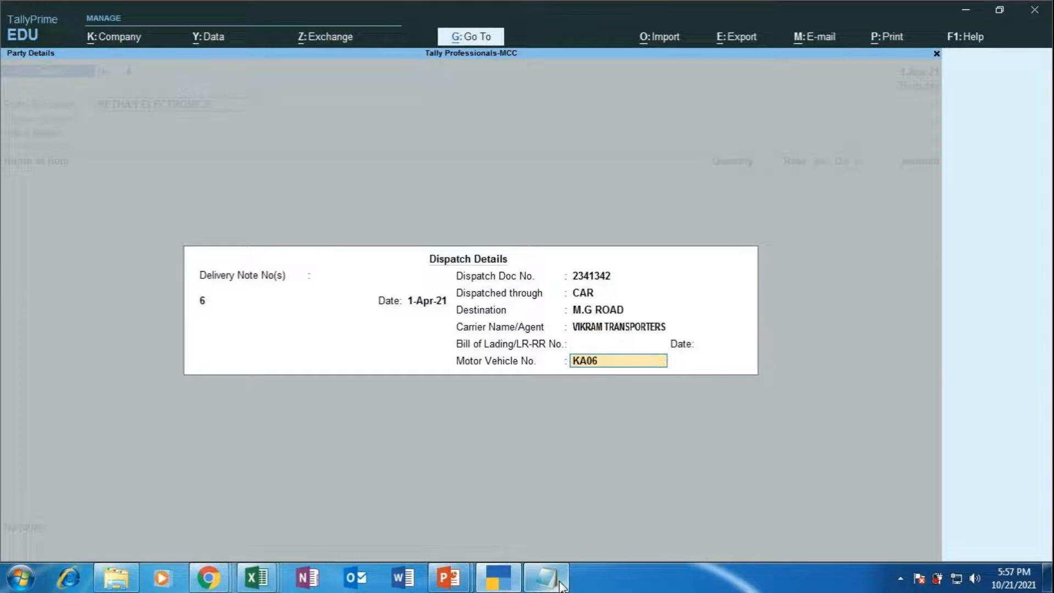
pyautogui.write('YY9087')
pyautogui.press('Return')
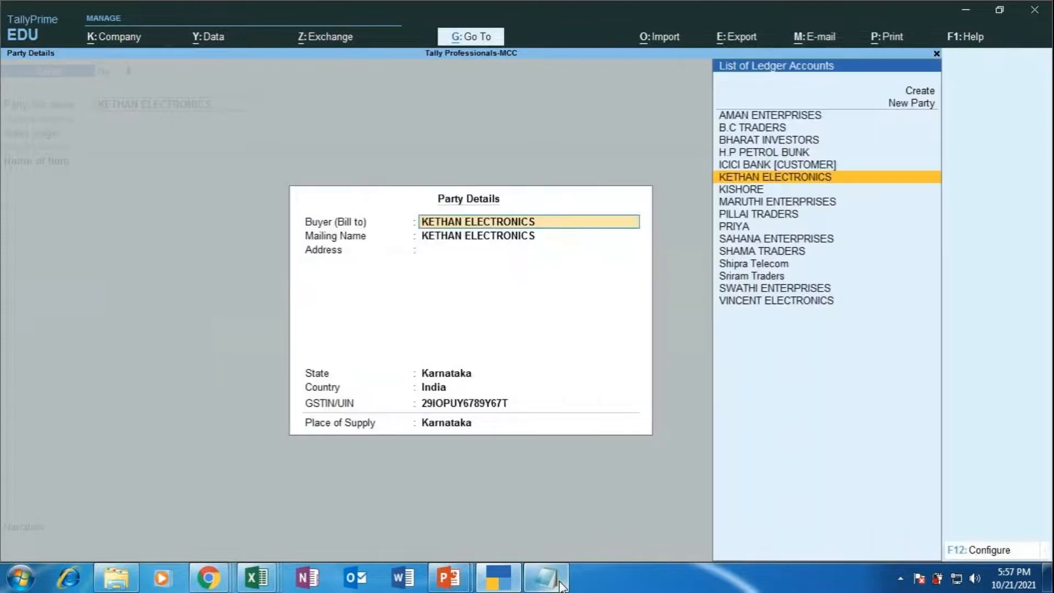
# Step: Keep KETHAN ELECTRONICS as the buyer, fill in its mailing address and accept the party details
pyautogui.press('Return')
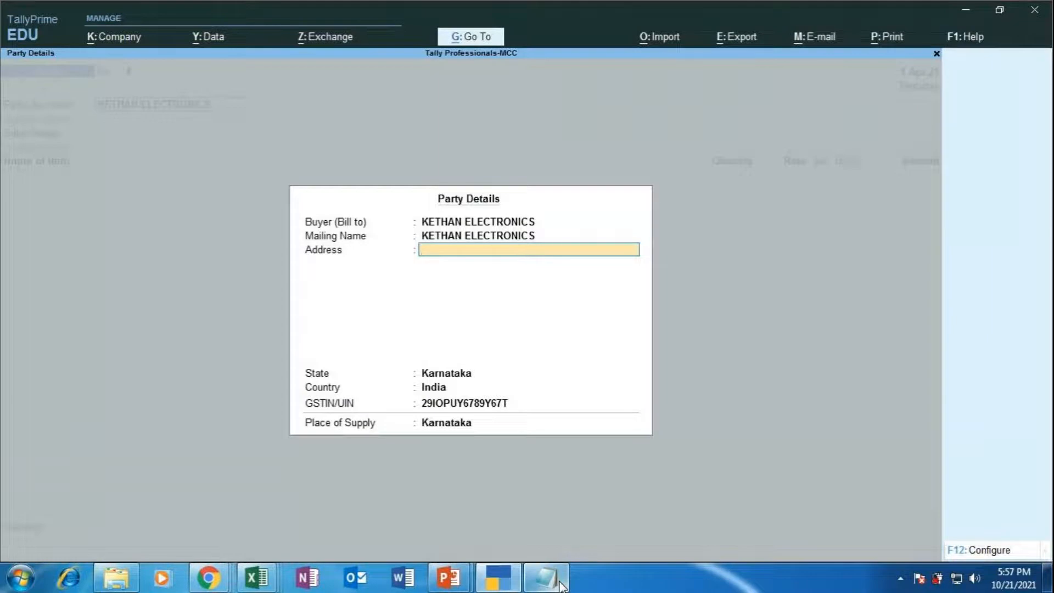
pyautogui.write('2, MG ROAD')
pyautogui.press('Return')
pyautogui.write('BANGALORE')
pyautogui.press('Return')
pyautogui.press('Return')
pyautogui.press('Return')
pyautogui.press('Return')
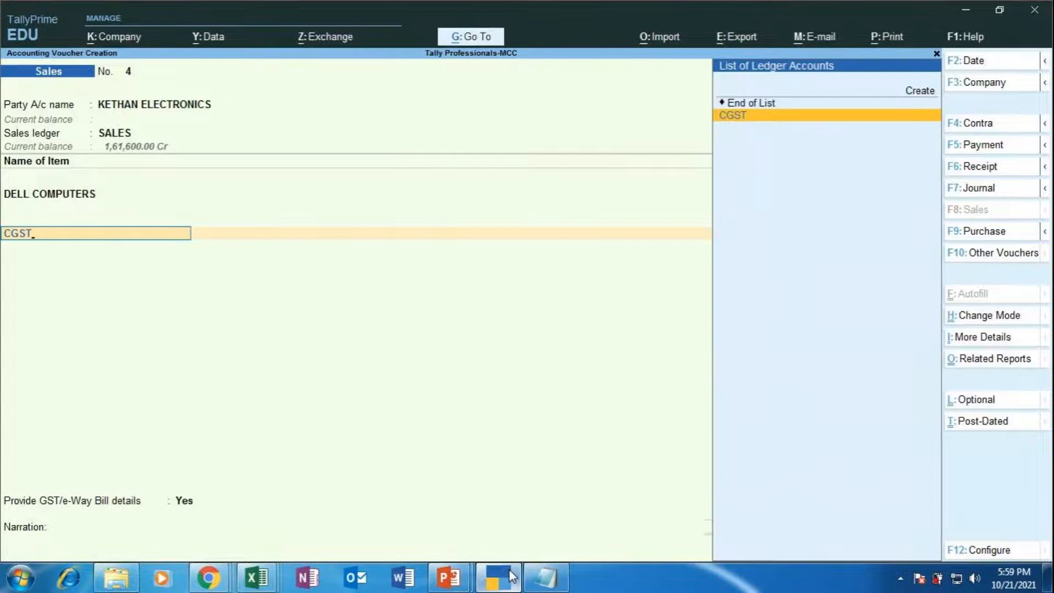
# Step: Add the CGST and SGST ledgers below the DELL COMPUTERS item in the sales voucher
pyautogui.press('Return')
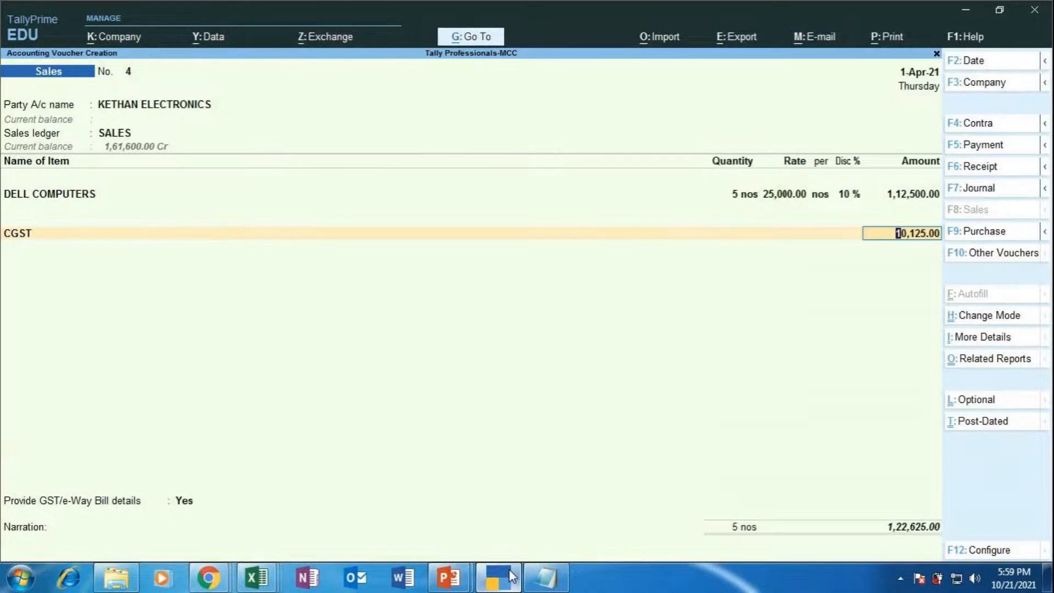
pyautogui.press('Return')
pyautogui.write('SGST')
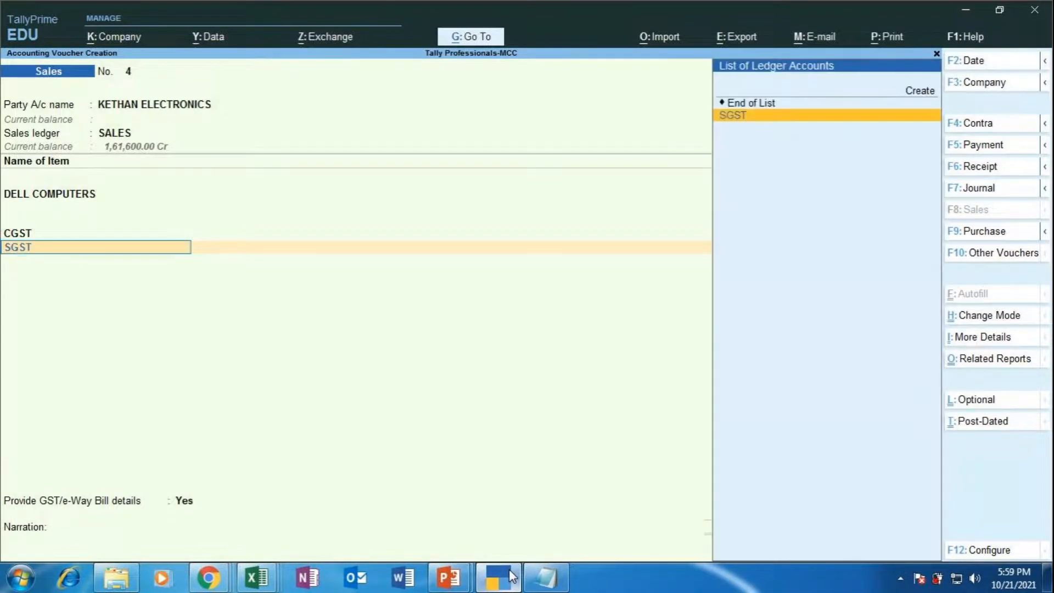
pyautogui.press('Return')
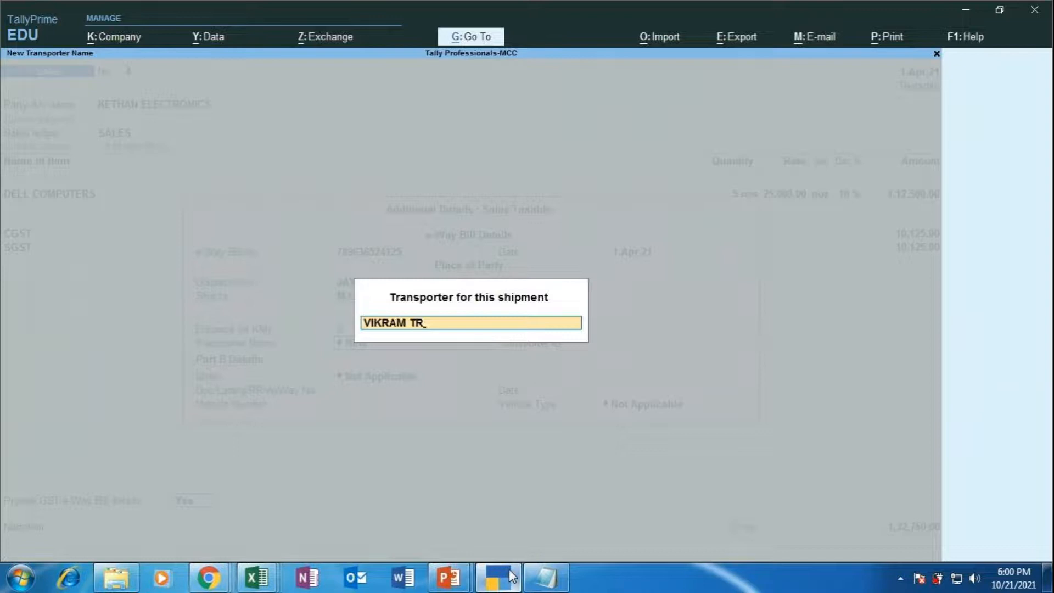
# Step: In the e-Way bill details, set the transporter to VIKRAM TRANSPORTERS, enter the transporter ID and choose 1 - Road as the mode
pyautogui.write('ANSPORTERS')
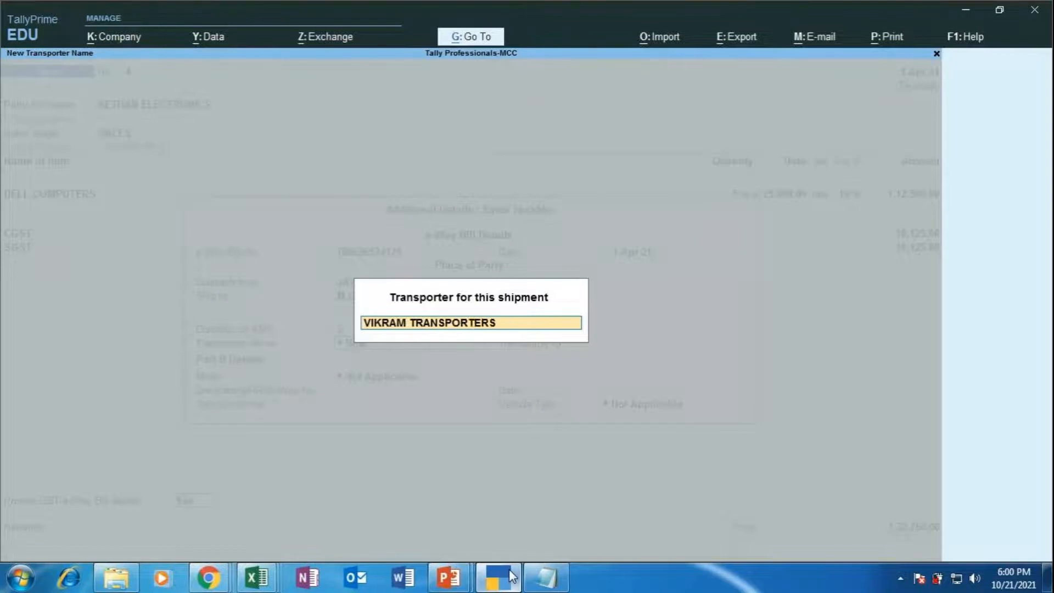
pyautogui.press('Return')
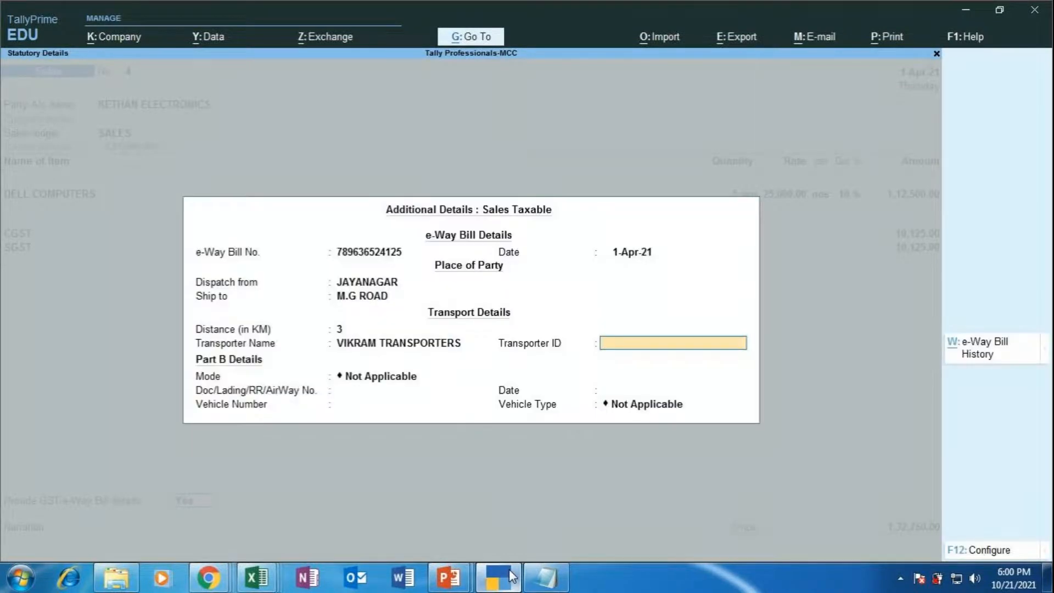
pyautogui.write('745698')
pyautogui.press('Return')
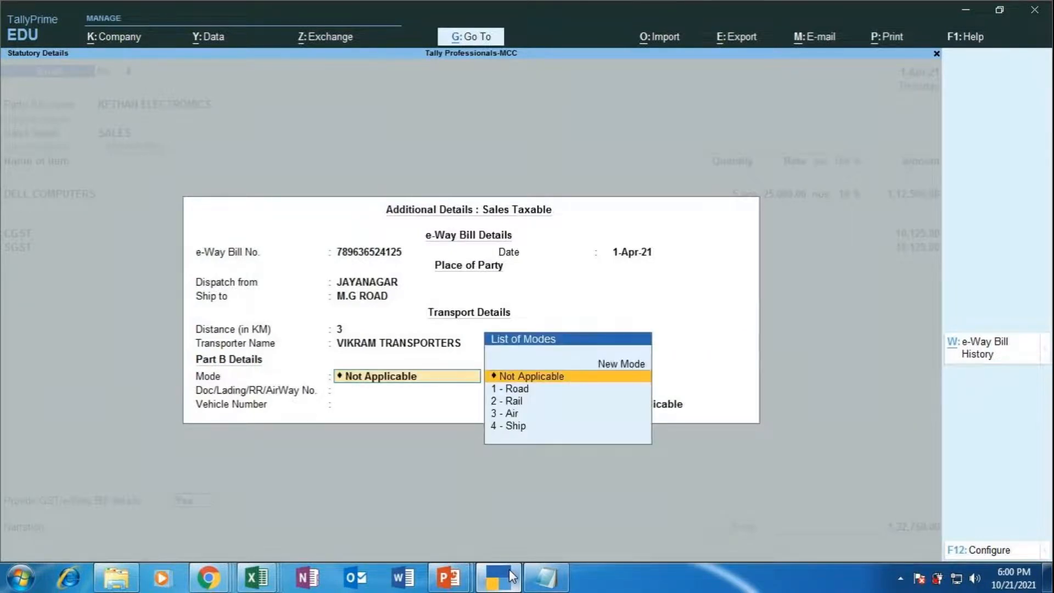
pyautogui.press('Down')
pyautogui.press('Down')
pyautogui.press('Up')
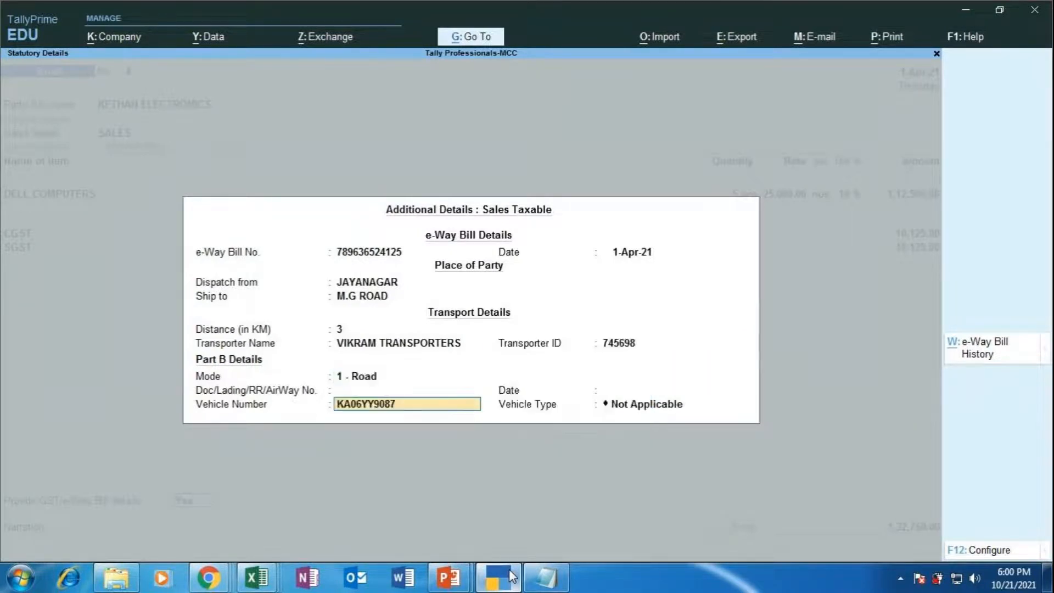
pyautogui.press('Return')
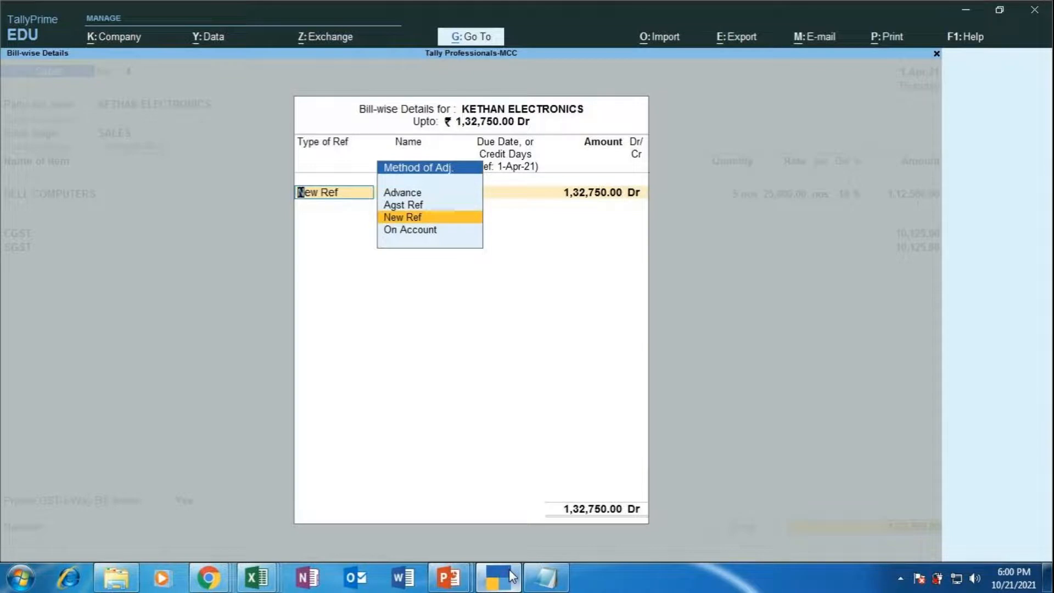
# Step: Record the bill-wise details as a New Ref named KETHAN ELECTRONICS with a 20-day credit period
pyautogui.press('Return')
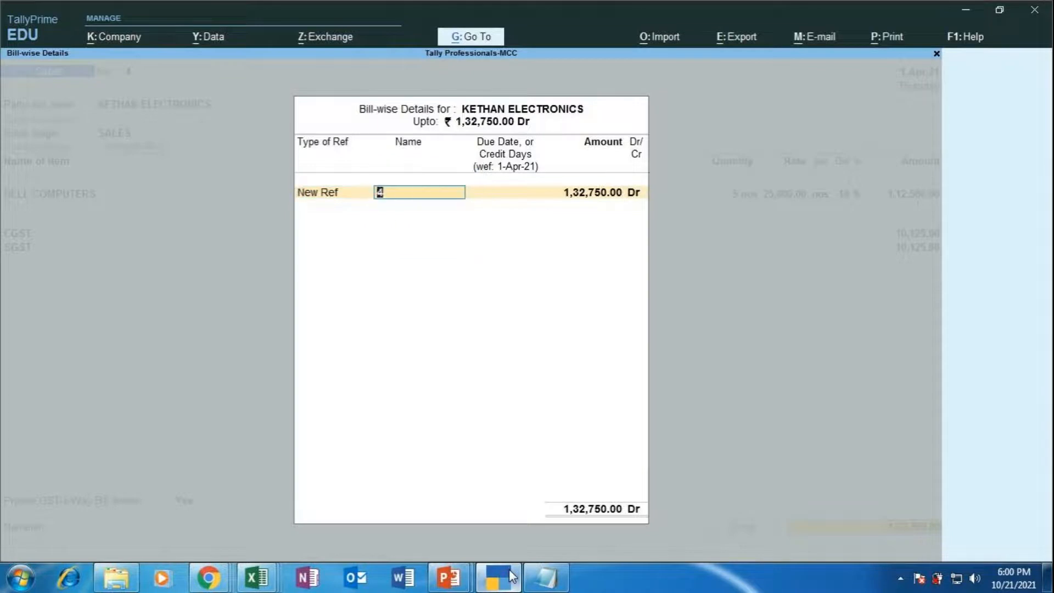
pyautogui.write('KE')
pyautogui.write('RT')
pyautogui.press('BackSpace')
pyautogui.press('BackSpace')
pyautogui.write('THAN ELE')
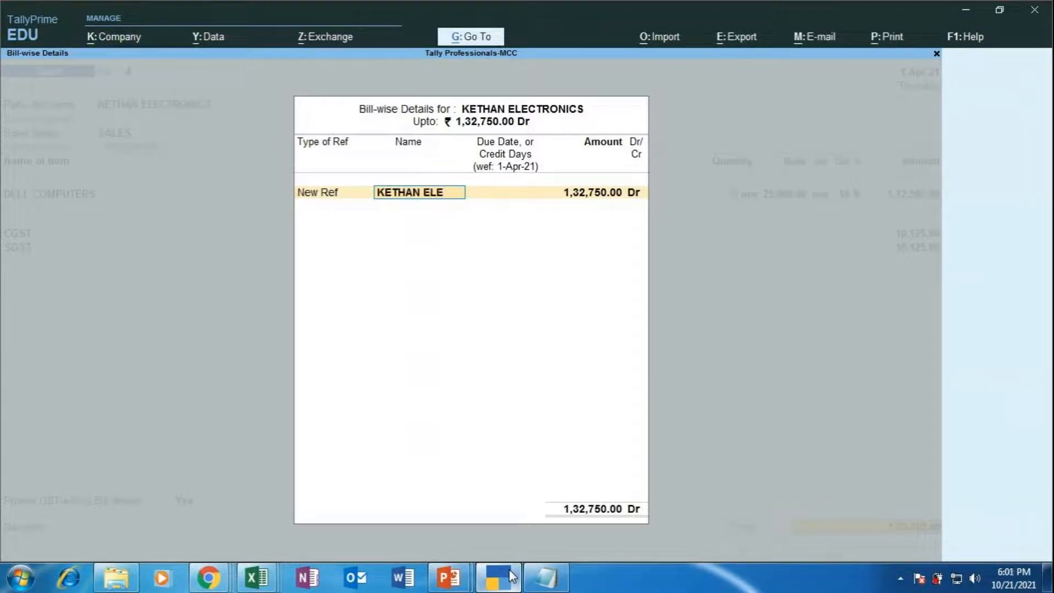
pyautogui.write('CTRONICS')
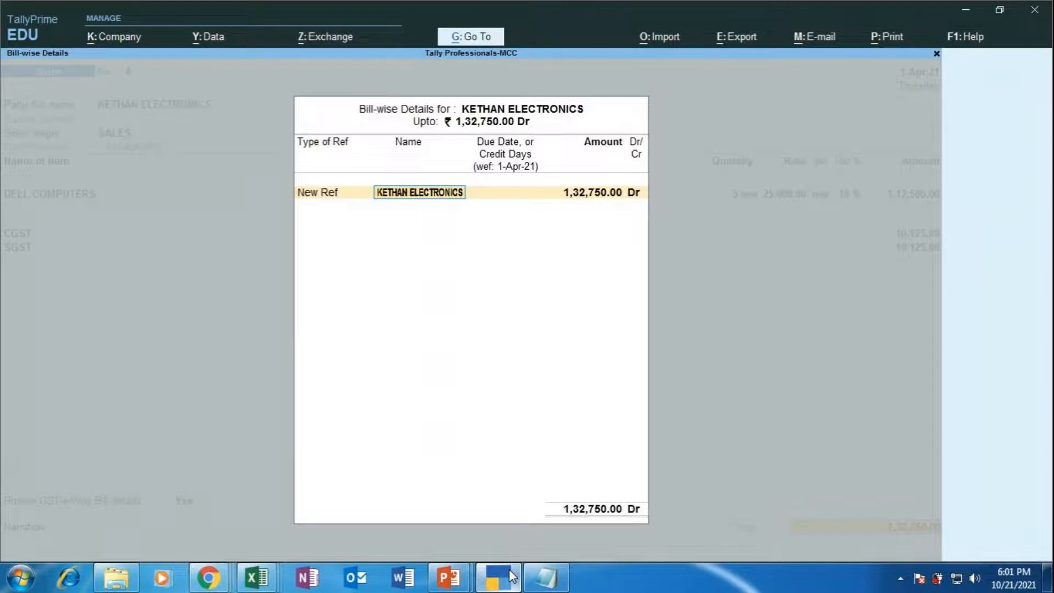
pyautogui.press('Return')
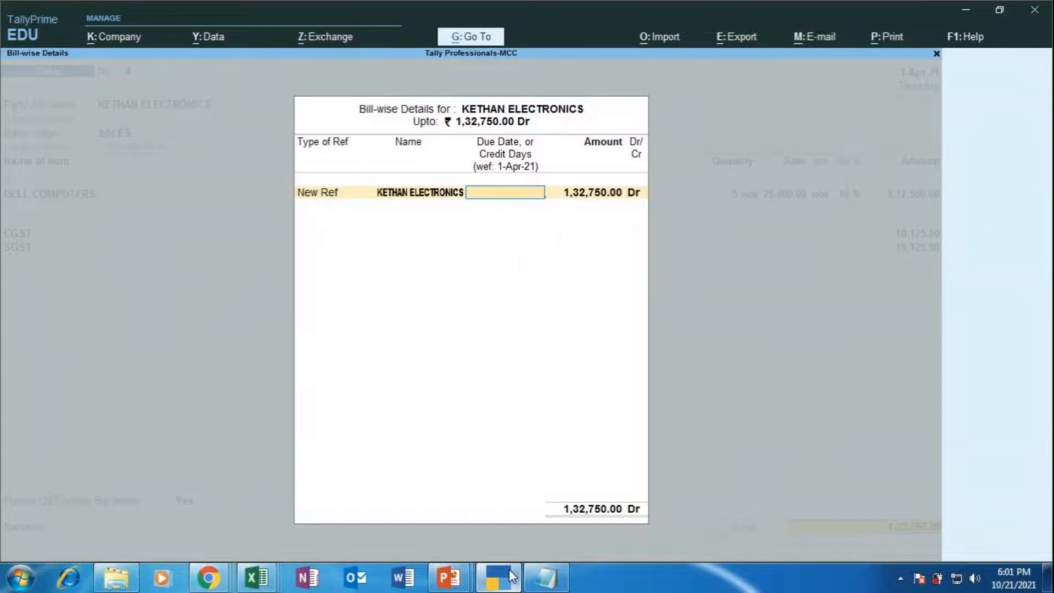
pyautogui.write('20')
pyautogui.press('Return')
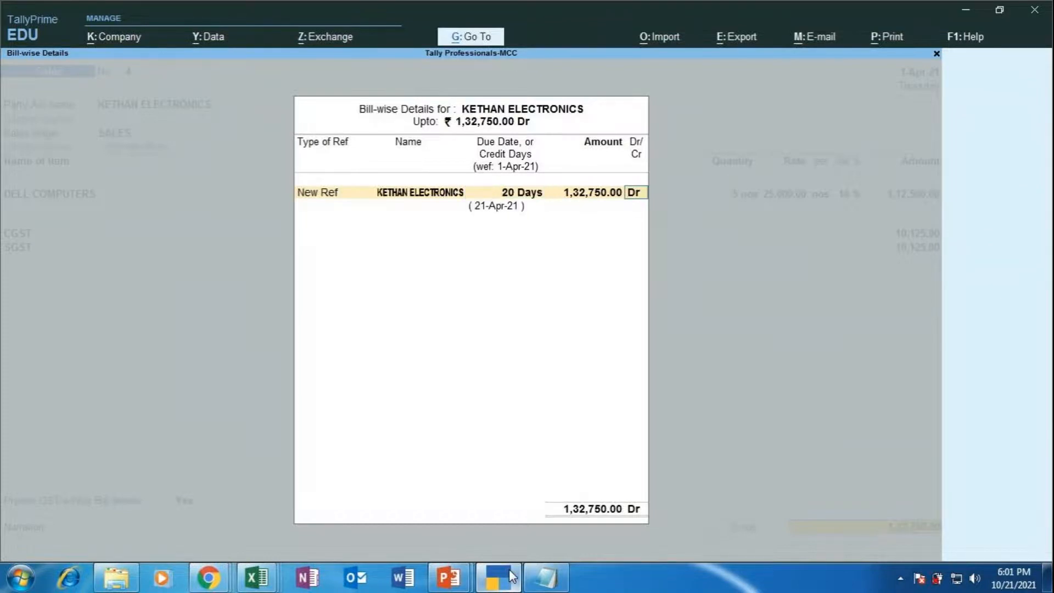
pyautogui.press('Return')
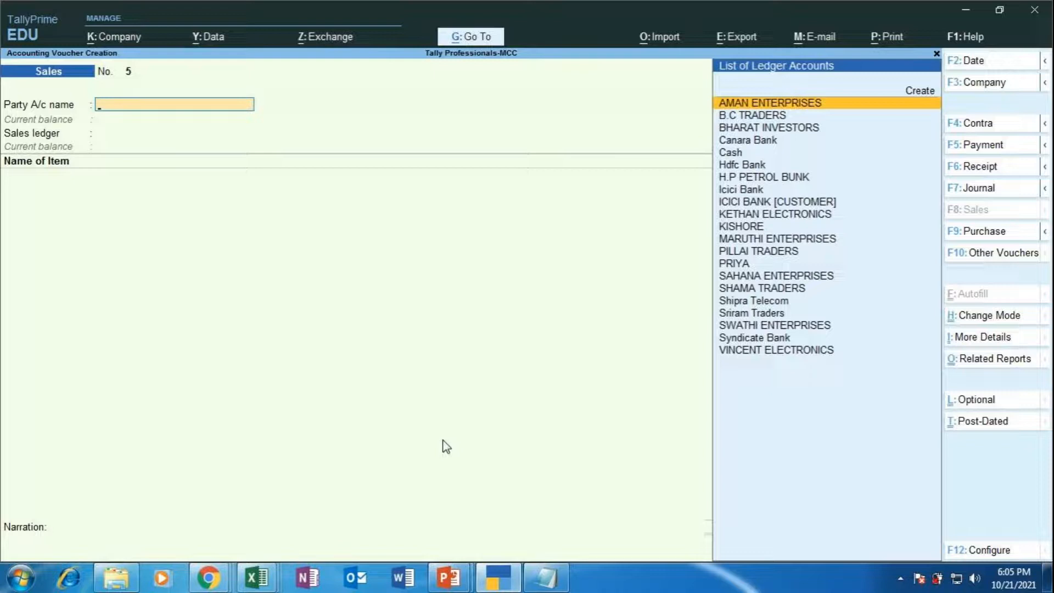
# Step: Quit voucher creation and open the Day Book filtered to the Sales voucher type
pyautogui.press('Escape')
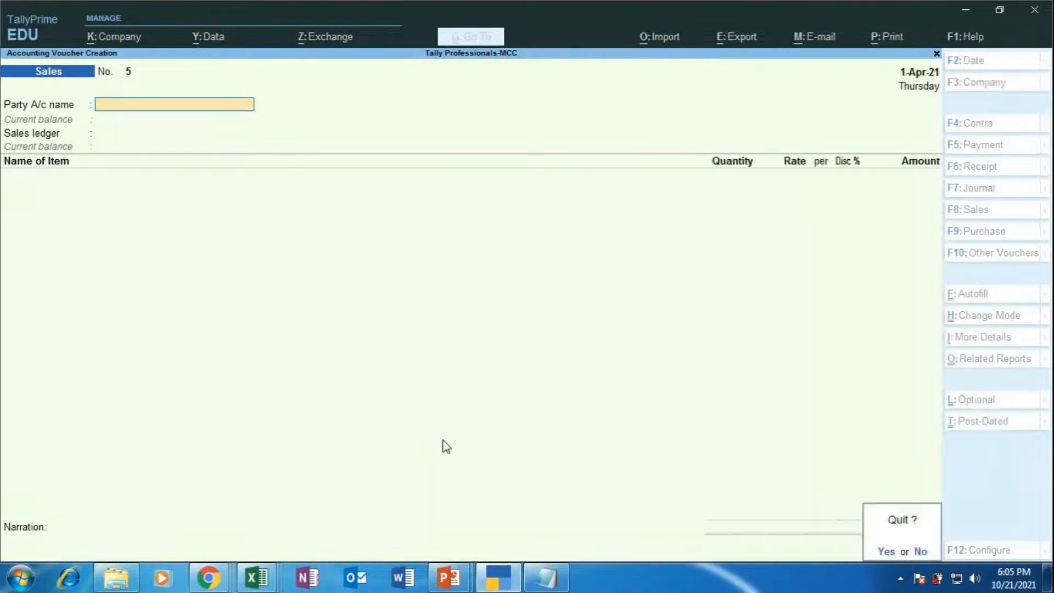
pyautogui.press('y')
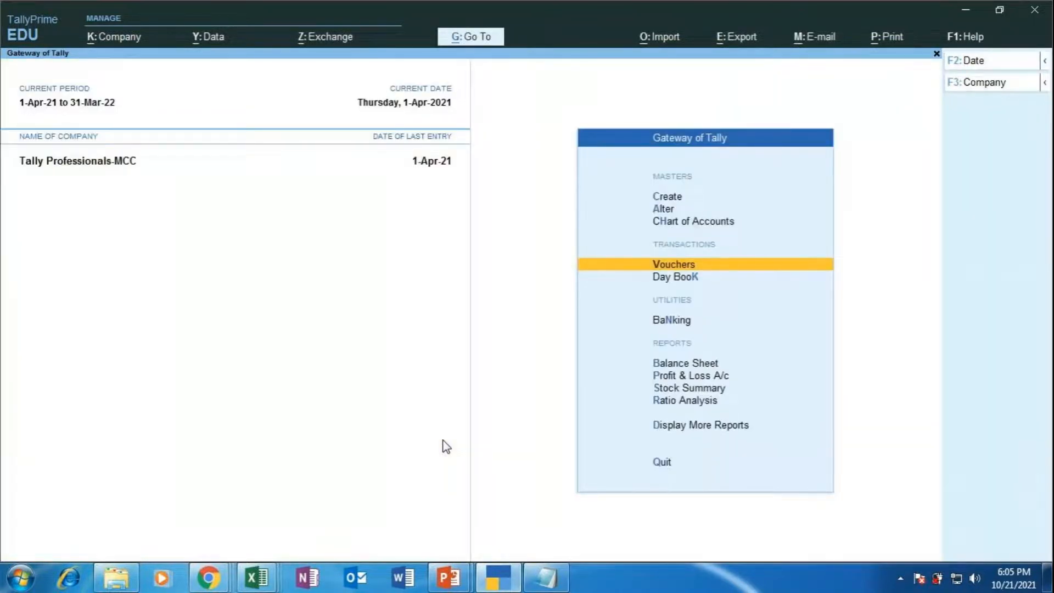
pyautogui.press('k')
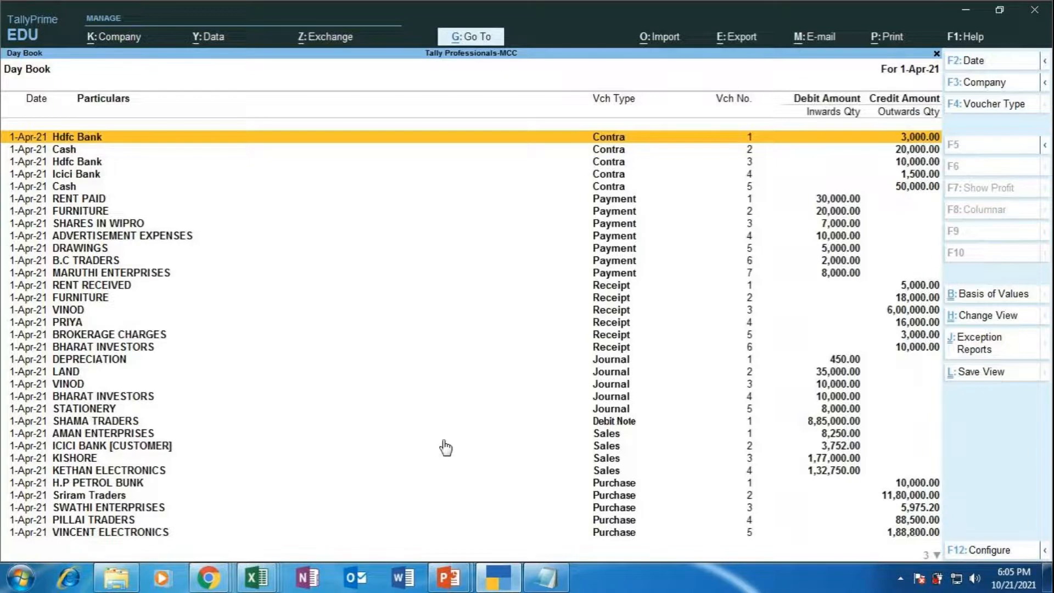
pyautogui.press('F4')
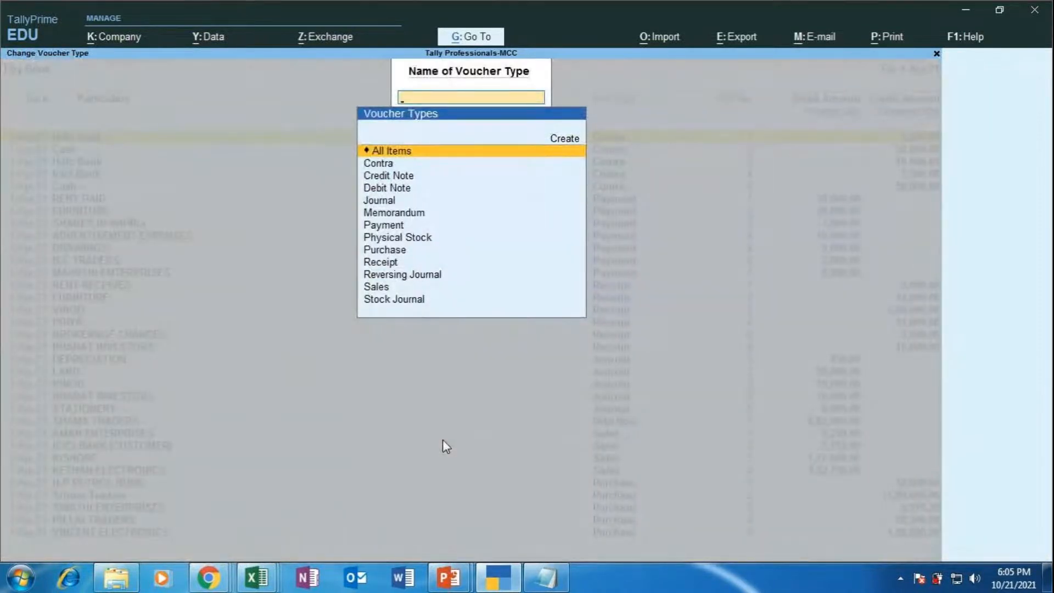
pyautogui.write('s')
pyautogui.press('Return')
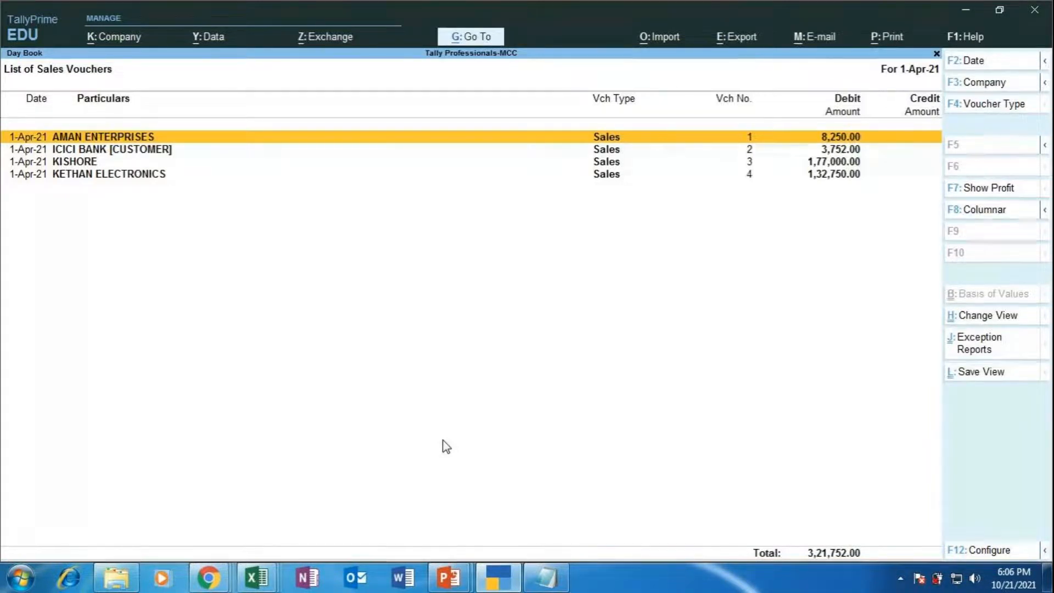
# Step: Open the KETHAN ELECTRONICS sales voucher from the list of sales vouchers
pyautogui.press('Down')
pyautogui.press('Down')
pyautogui.press('Down')
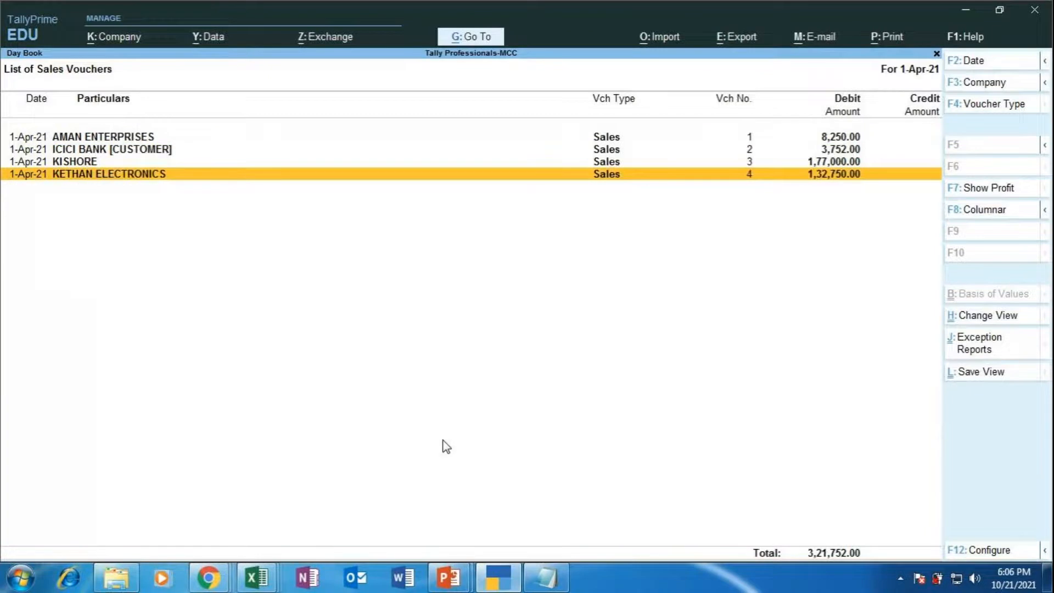
pyautogui.press('Return')
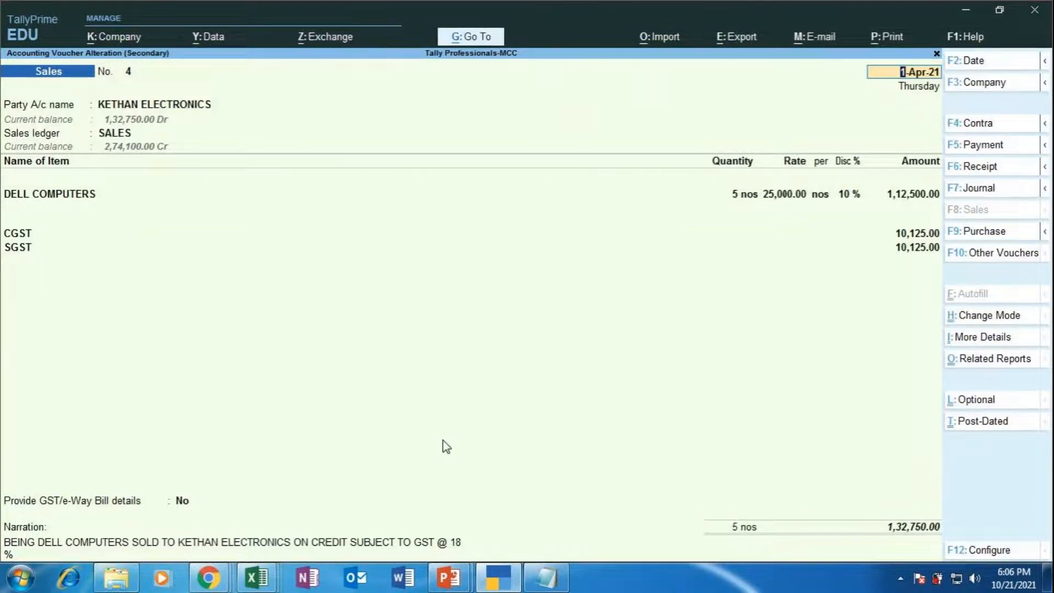
# Step: Open the print preview of the current sales voucher as a tax invoice
pyautogui.hotkey('alt', 'p')
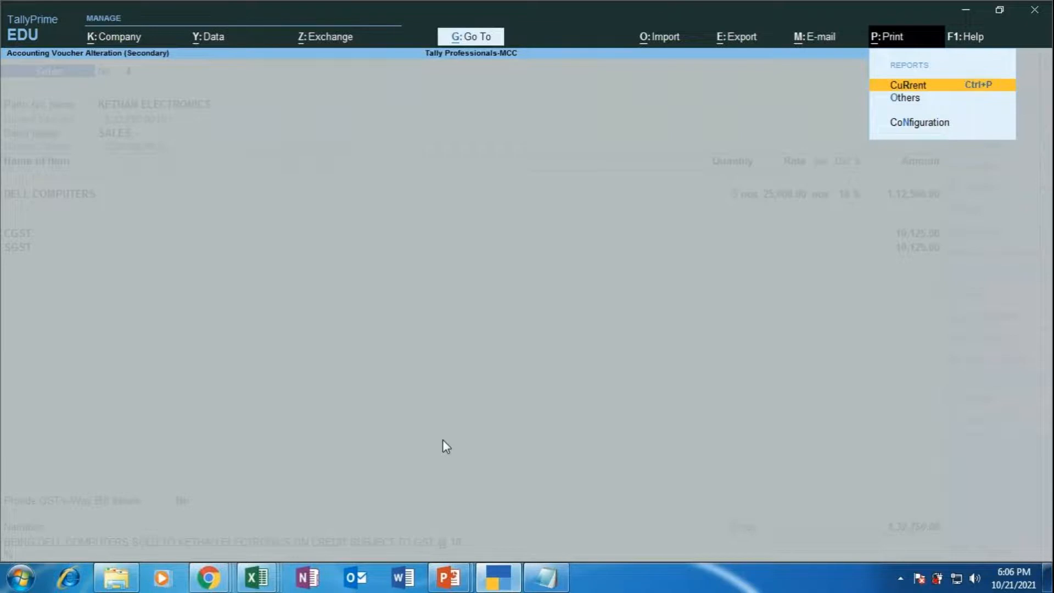
pyautogui.press('Return')
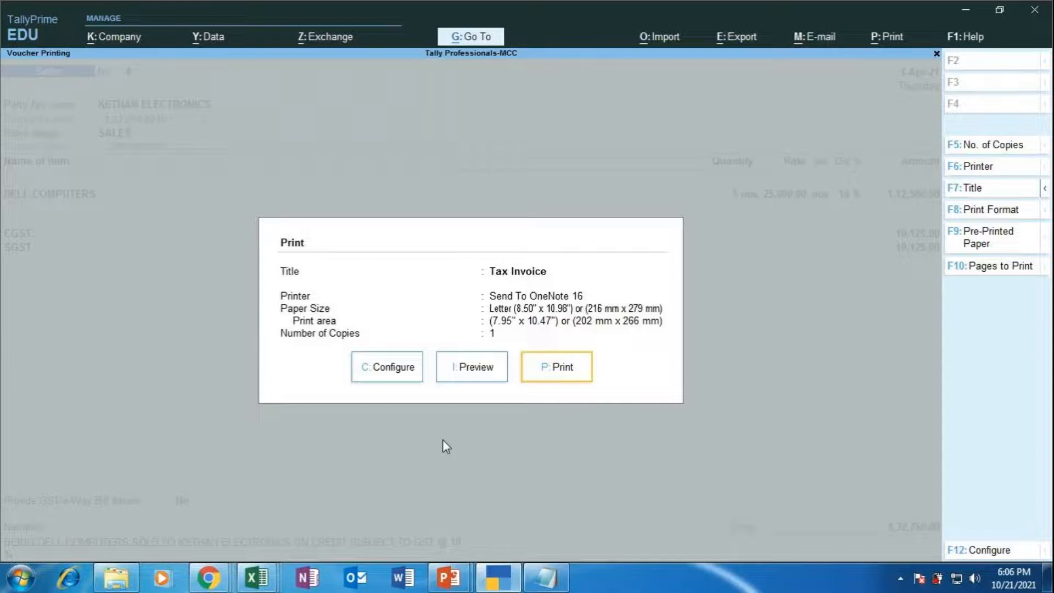
pyautogui.press('Left')
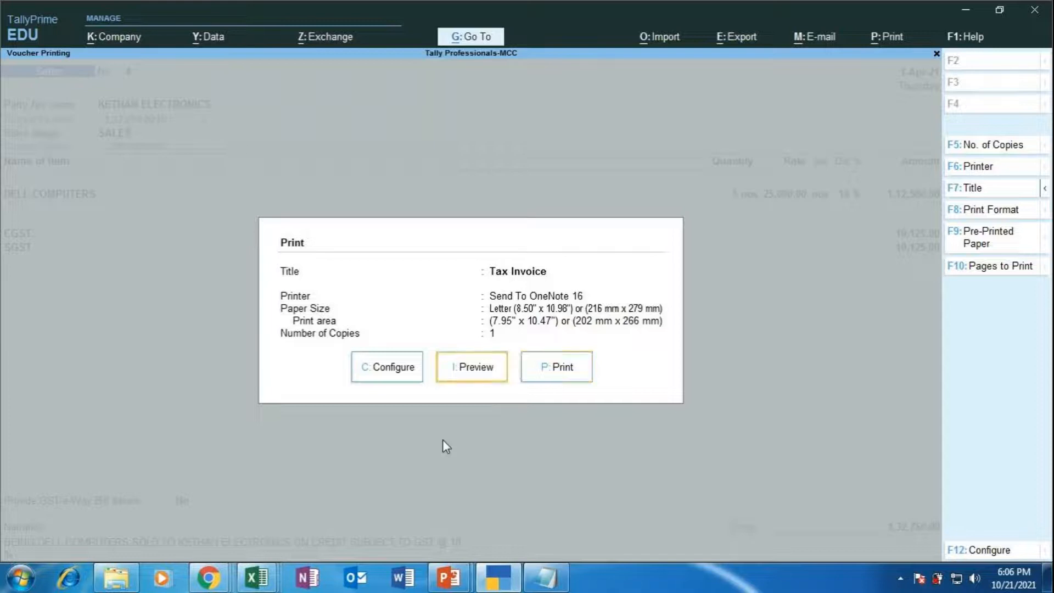
pyautogui.press('Return')
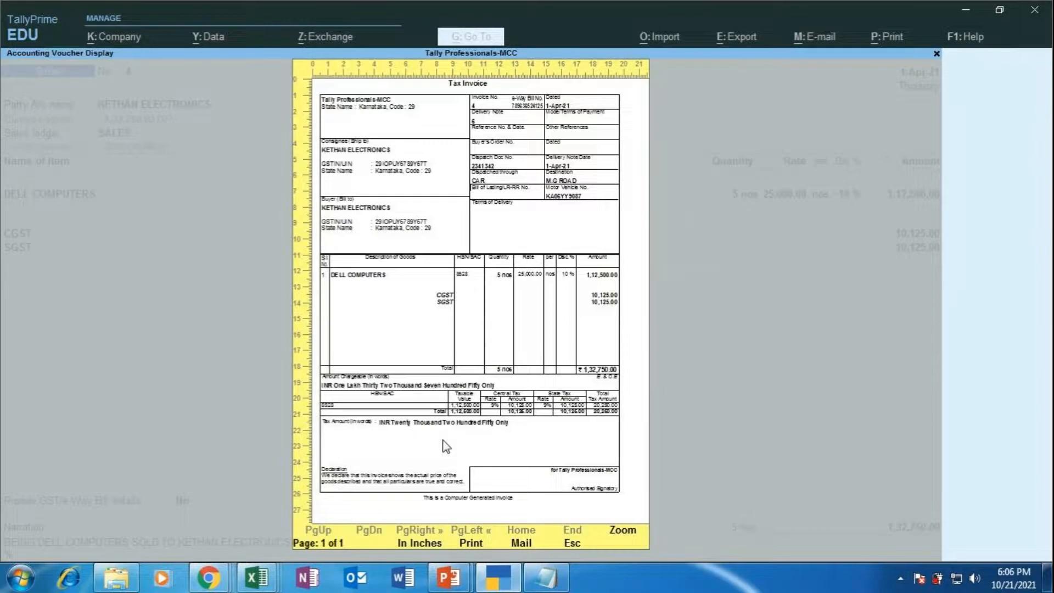
# Step: Examine the enlarged tax invoice, from the dispatch and e-Way bill details down to the item, GST analysis and signatory sections
pyautogui.hotkey('alt', 'z')
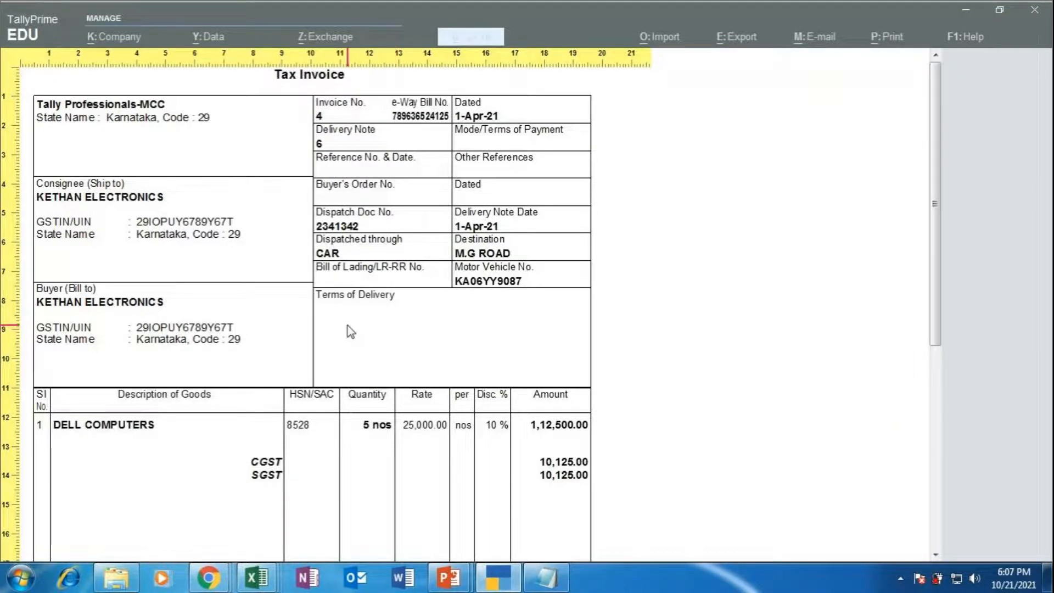
pyautogui.scroll(-1, 505, 308)
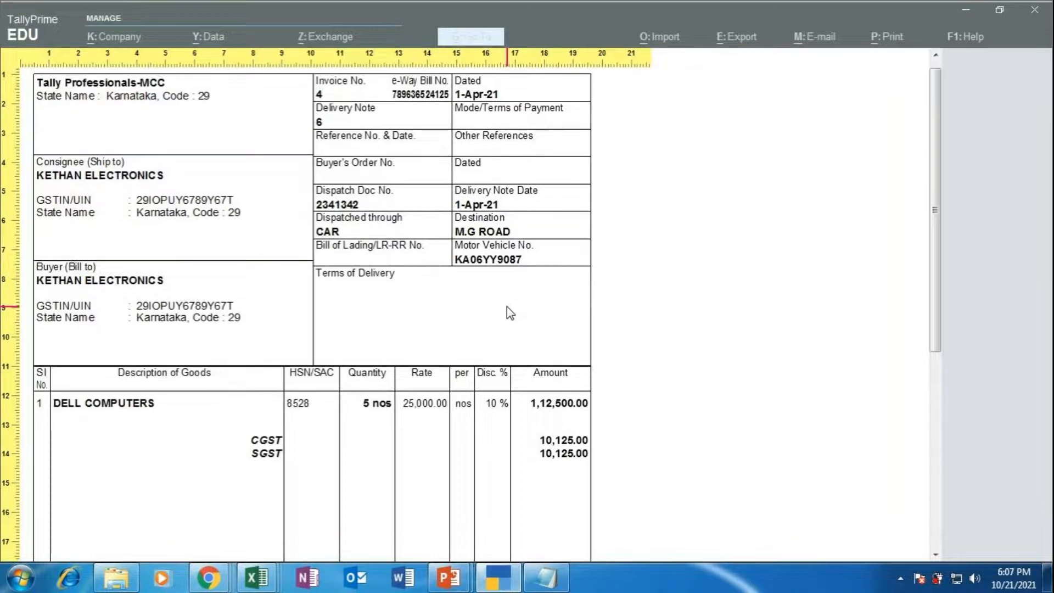
pyautogui.scroll(-3, 507, 307)
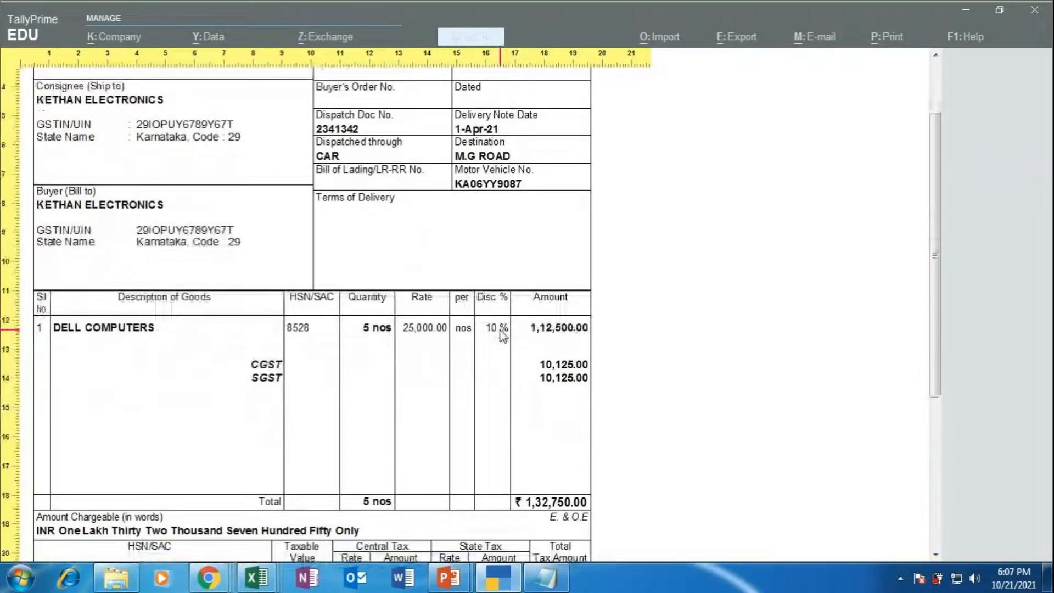
pyautogui.scroll(-2, 502, 336)
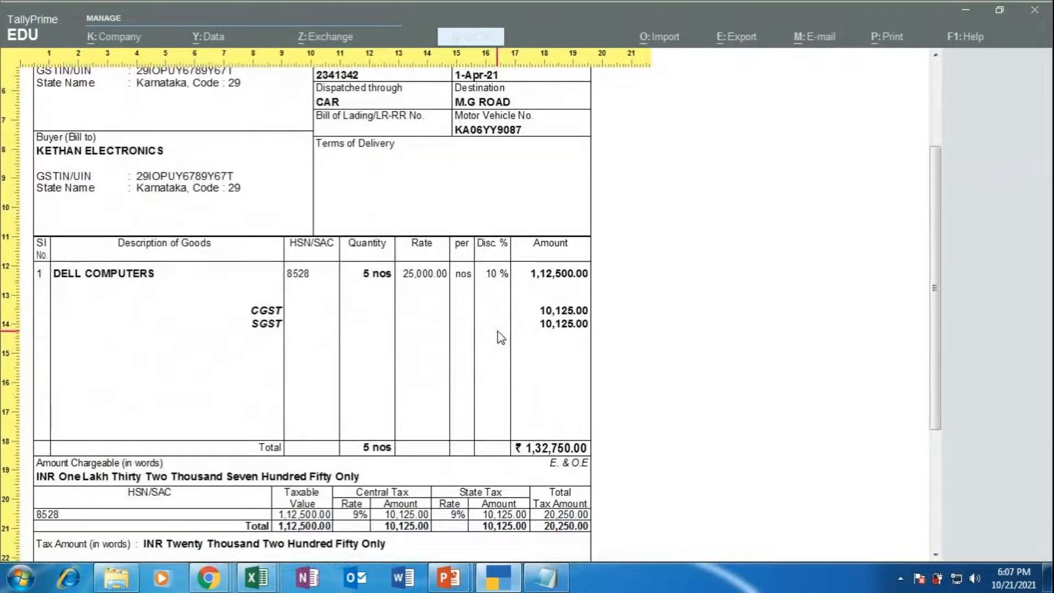
pyautogui.scroll(-1, 502, 337)
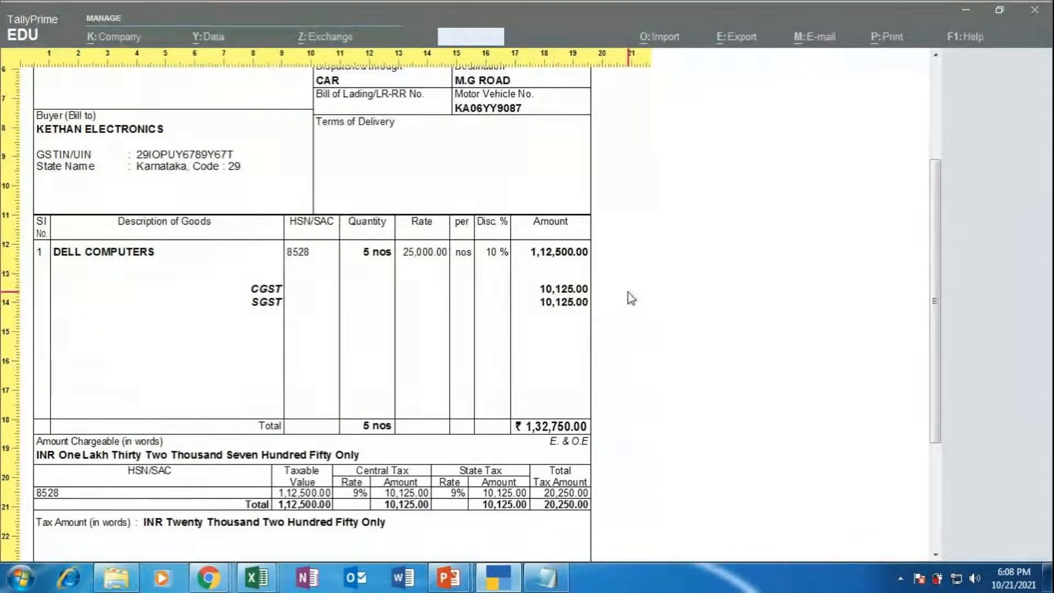
pyautogui.scroll(1, 635, 302)
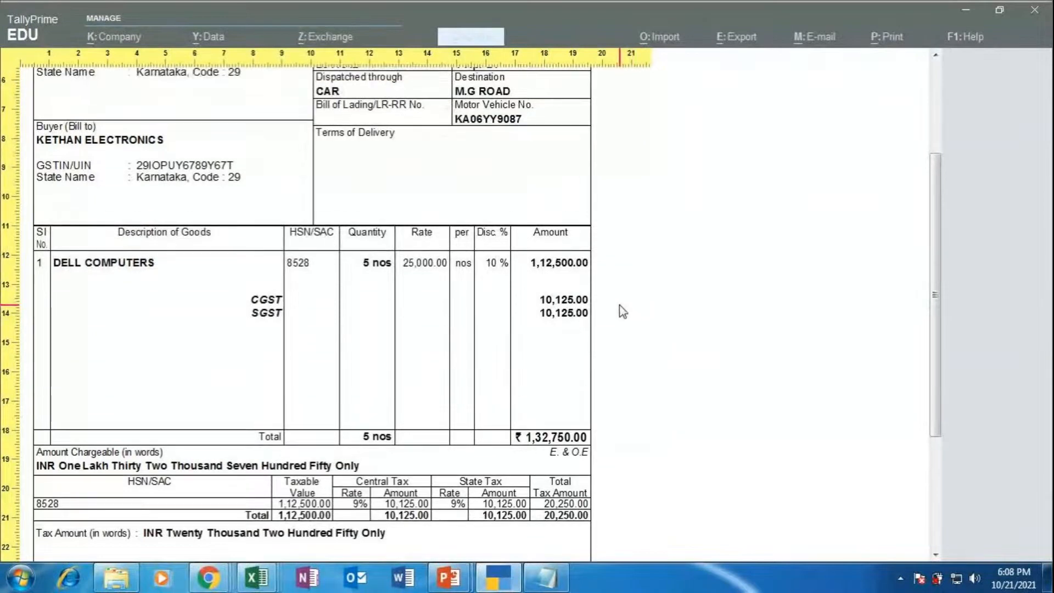
pyautogui.scroll(-2, 604, 322)
pyautogui.scroll(-5, 601, 302)
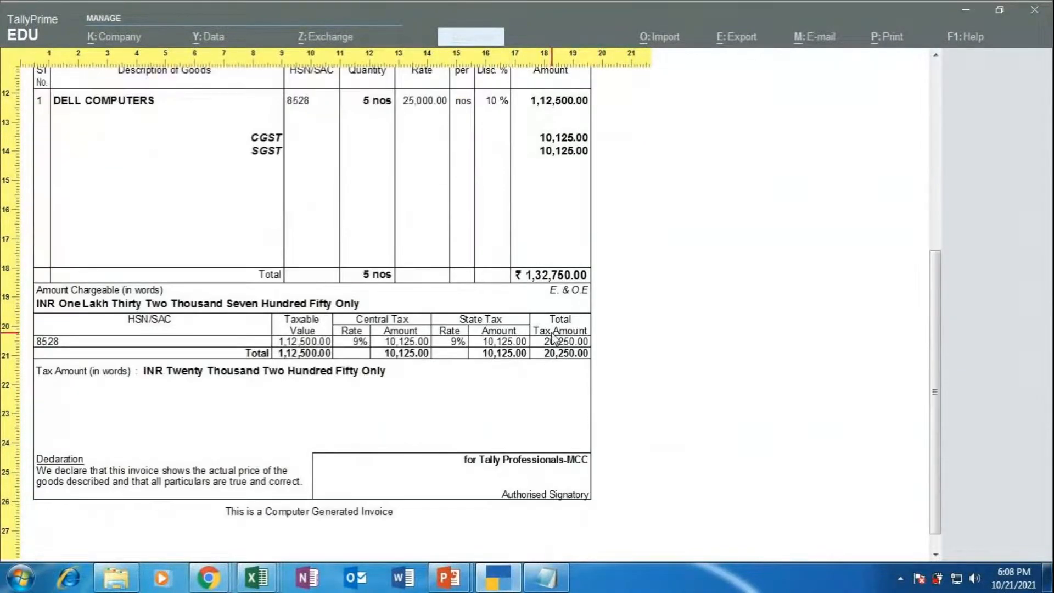
pyautogui.scroll(2, 748, 383)
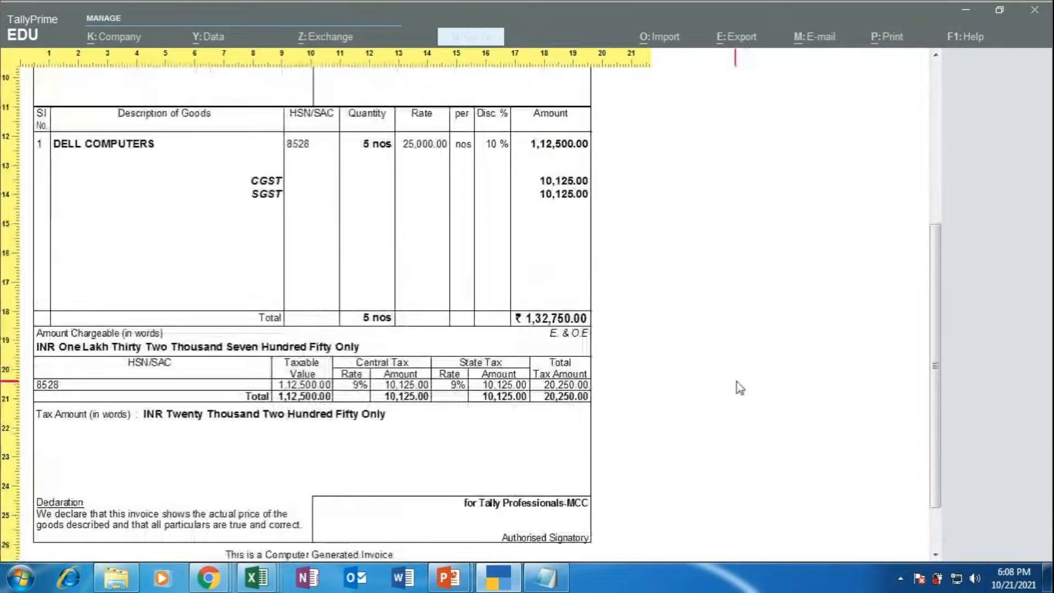
pyautogui.scroll(4, 736, 381)
pyautogui.scroll(5, 735, 381)
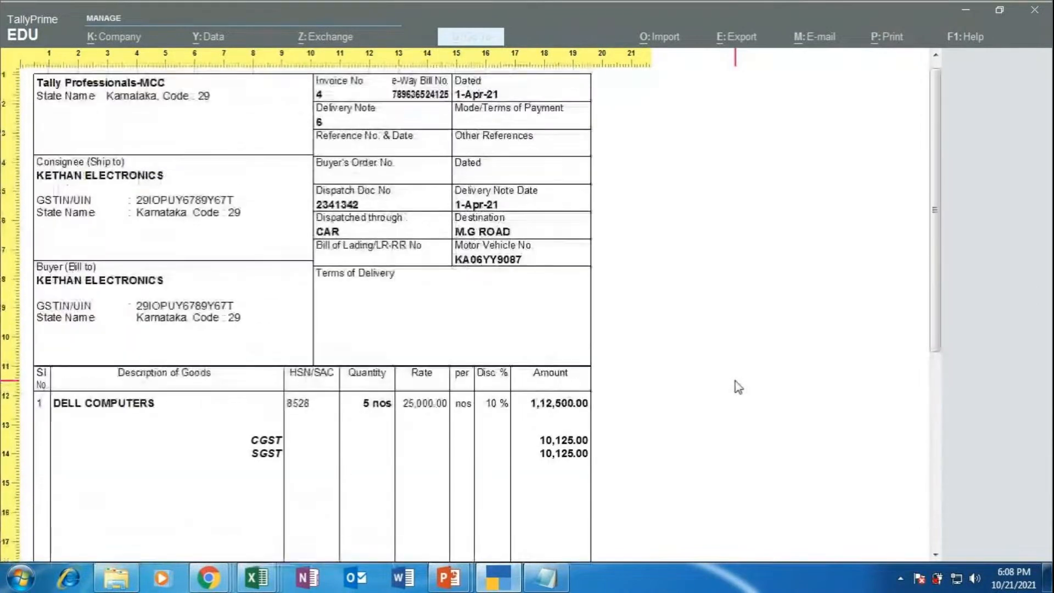
pyautogui.scroll(1, 731, 362)
# Step: Close the invoice preview and set Show Customer's Seal and Signature to Yes in the voucher's print configuration
pyautogui.press('Escape')
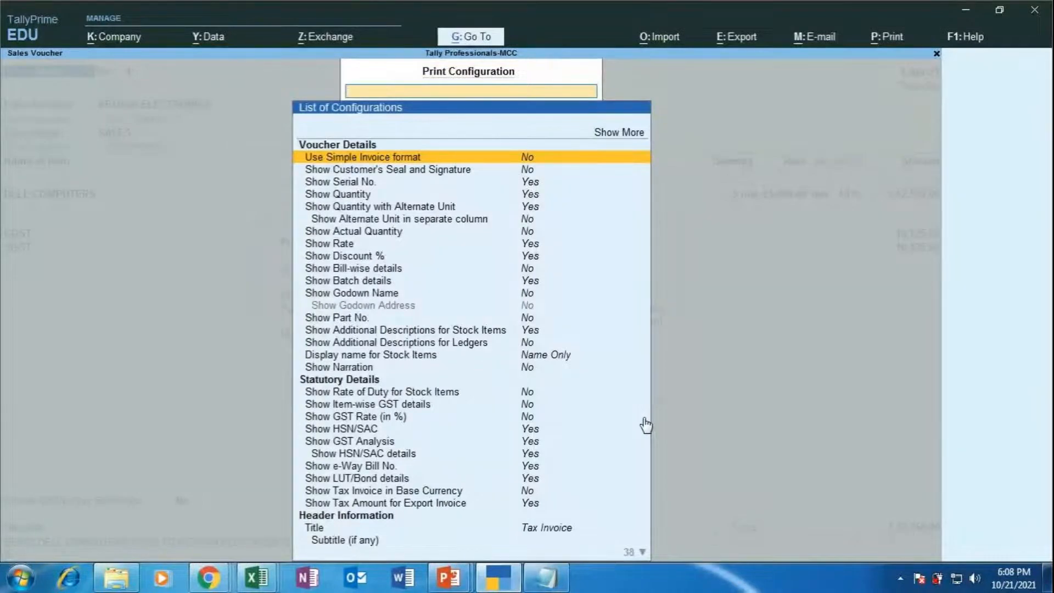
pyautogui.press('Down')
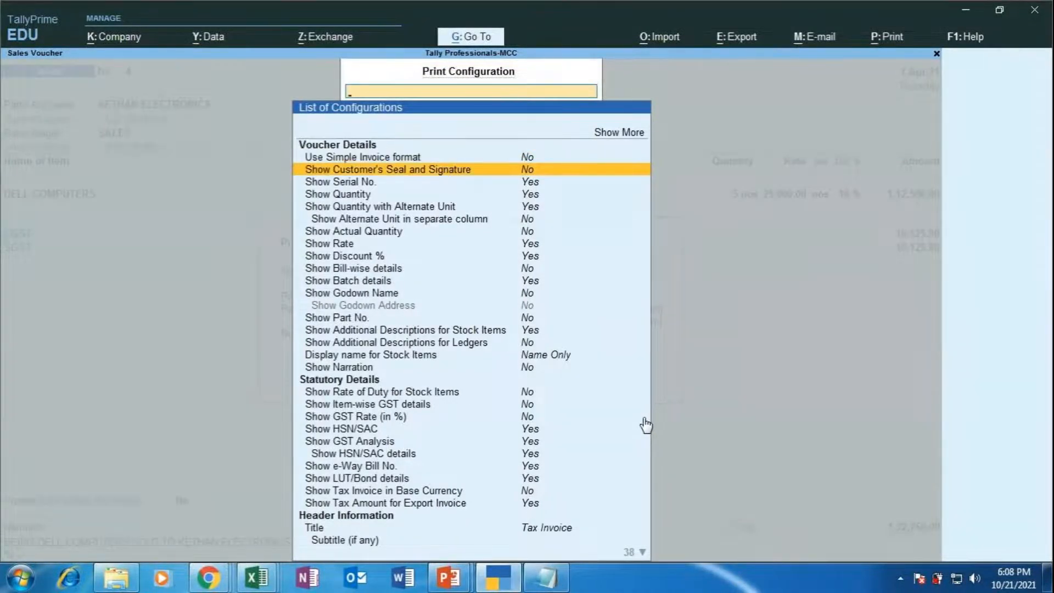
pyautogui.press('Return')
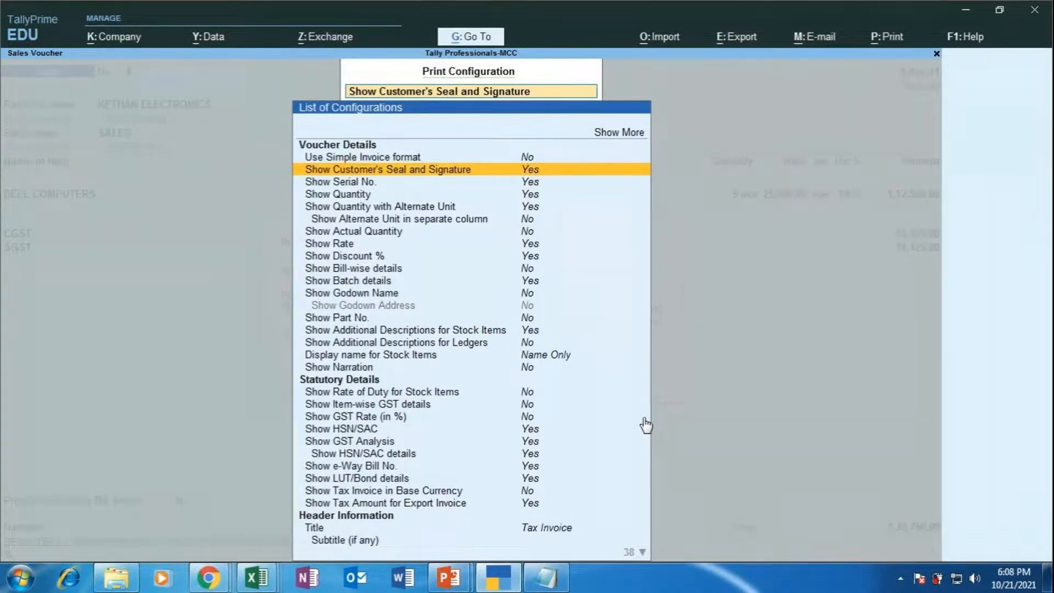
# Step: Set Show Bill-wise details to Yes in the print configuration
pyautogui.press('Down')
pyautogui.press('Down')
pyautogui.press('Down')
pyautogui.press('Down')
pyautogui.press('Down')
pyautogui.press('Down')
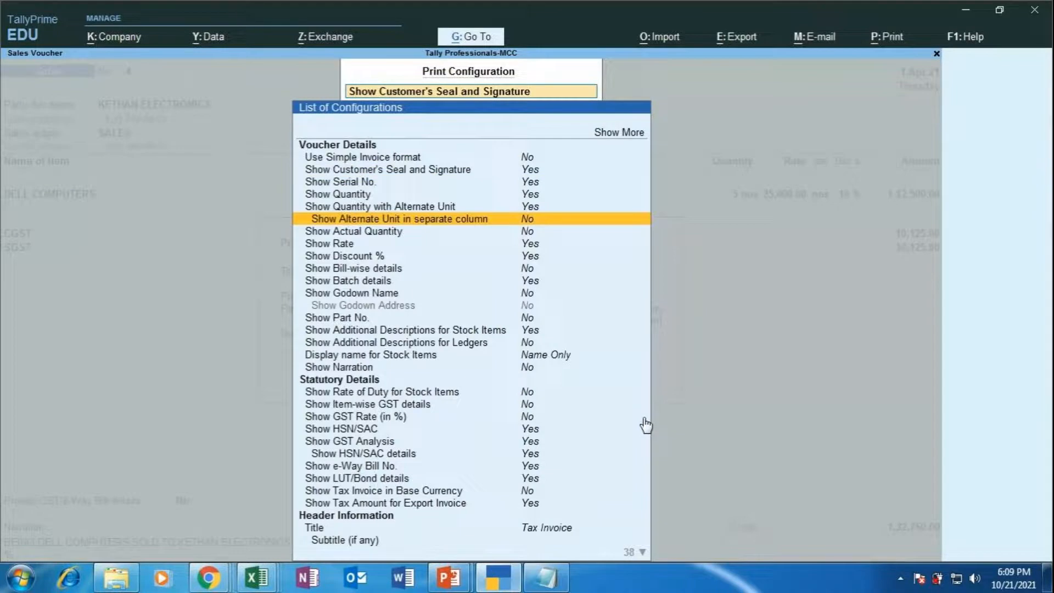
pyautogui.press('Down')
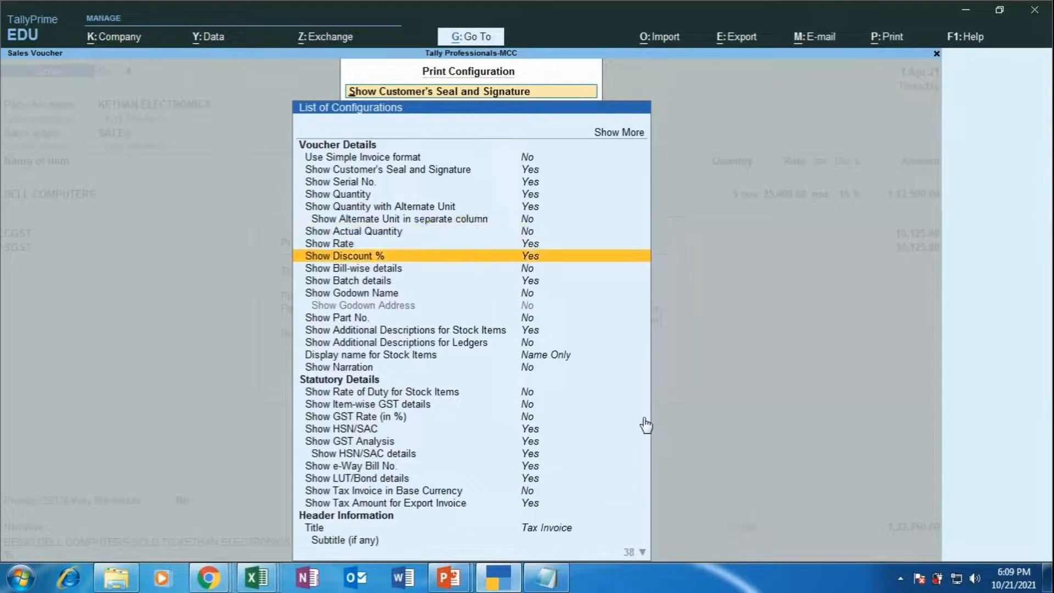
pyautogui.press('Down')
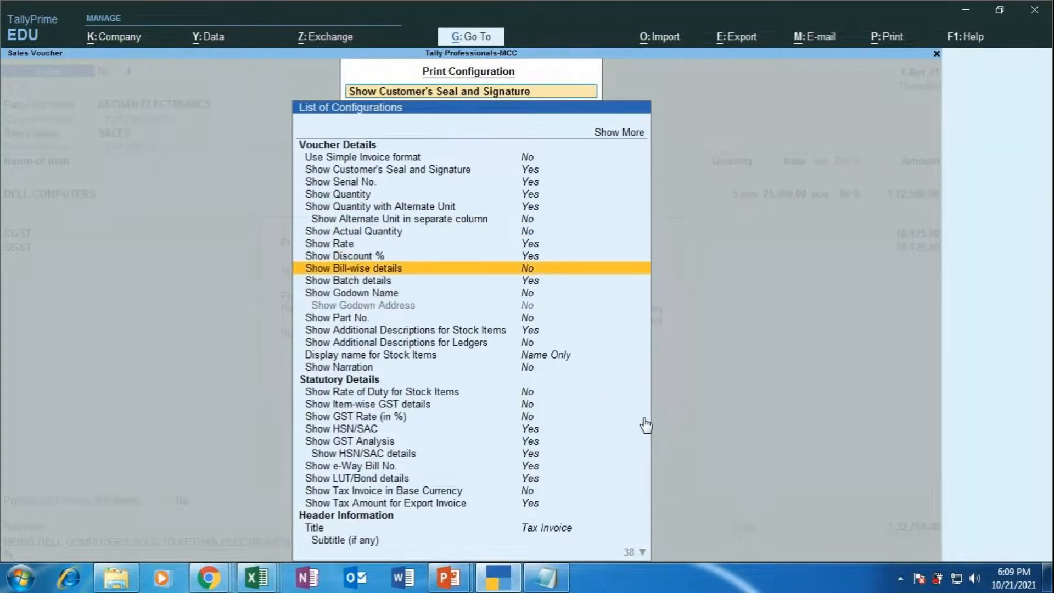
pyautogui.press('Return')
# Step: Set Show Rate of Duty for Stock Items to Yes under the Statutory Details of the print configuration
pyautogui.press('Down')
pyautogui.press('Down')
pyautogui.press('Down')
pyautogui.press('Down')
pyautogui.press('Down')
pyautogui.press('Down')
pyautogui.press('Down')
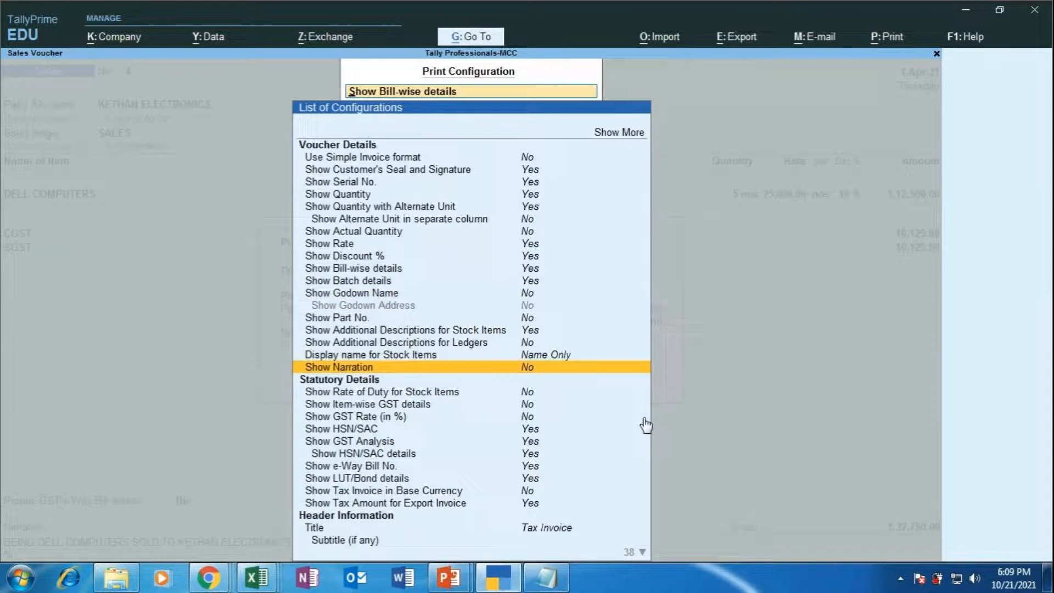
pyautogui.press('Down')
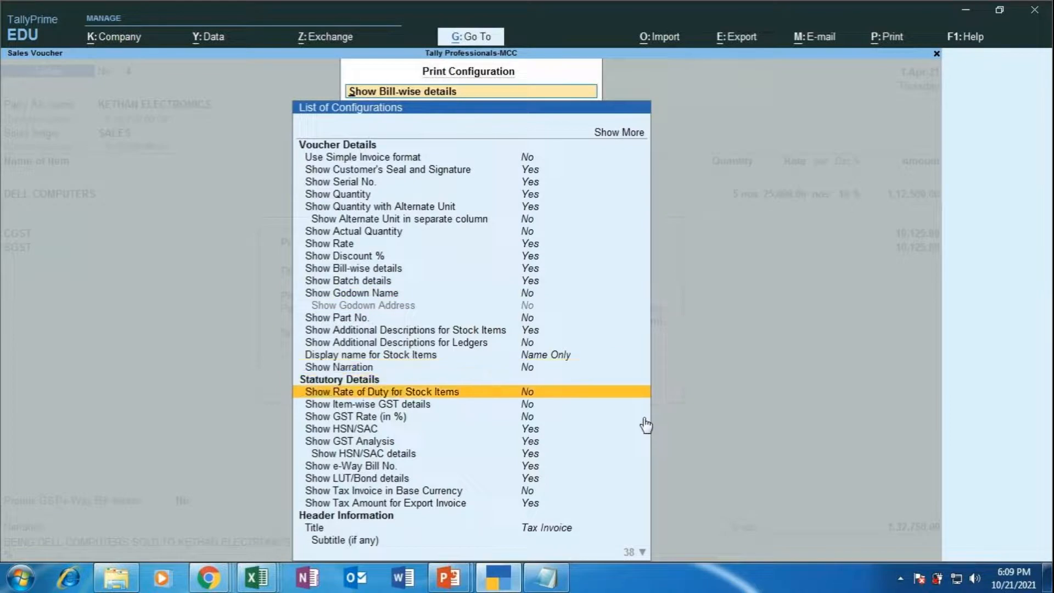
pyautogui.press('Return')
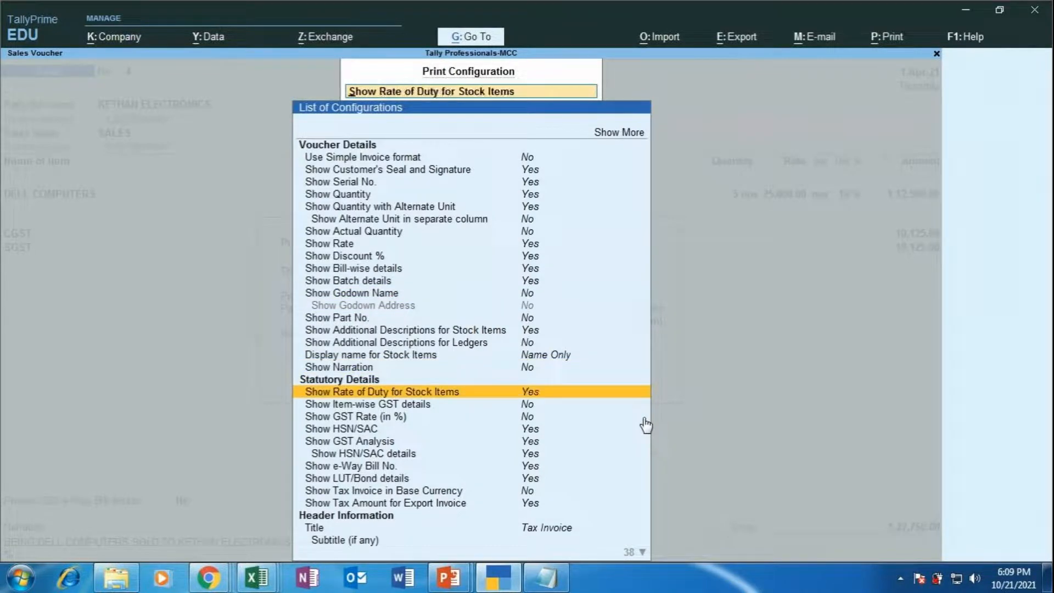
# Step: Check the Vishwas Enterprises transaction on the SALES VOUCHER (F8) slide in PowerPoint and open a new sales voucher in TallyPrime
pyautogui.hotkey('alt', 'Tab')
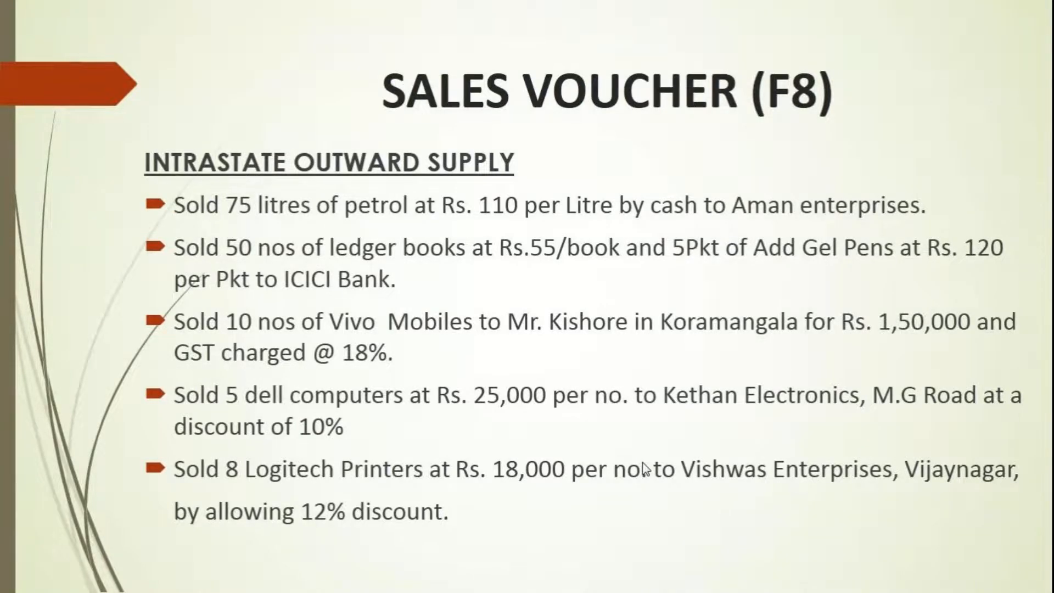
pyautogui.press('Escape')
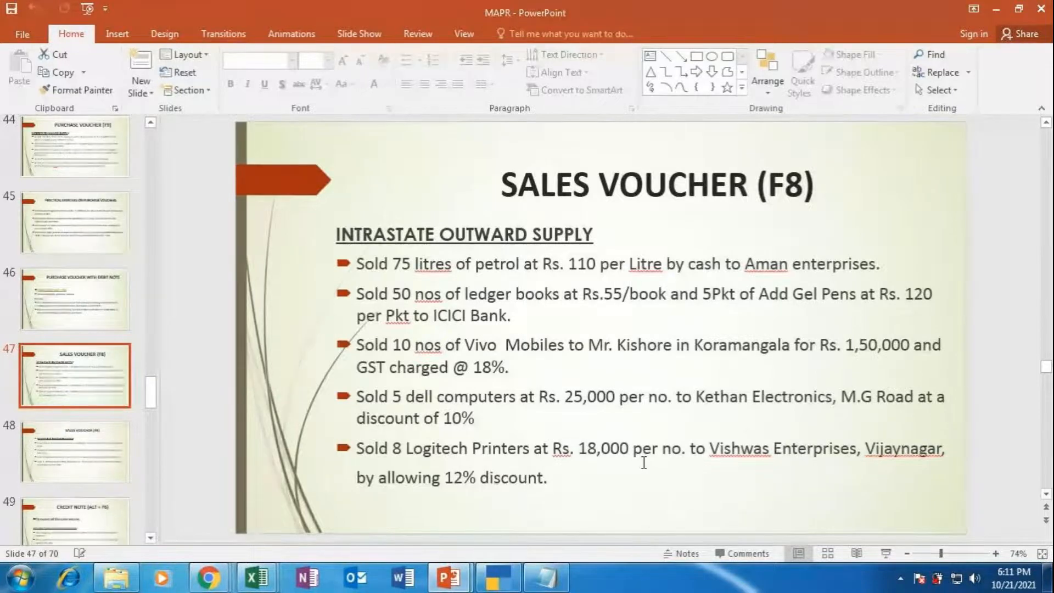
pyautogui.click(546, 570)
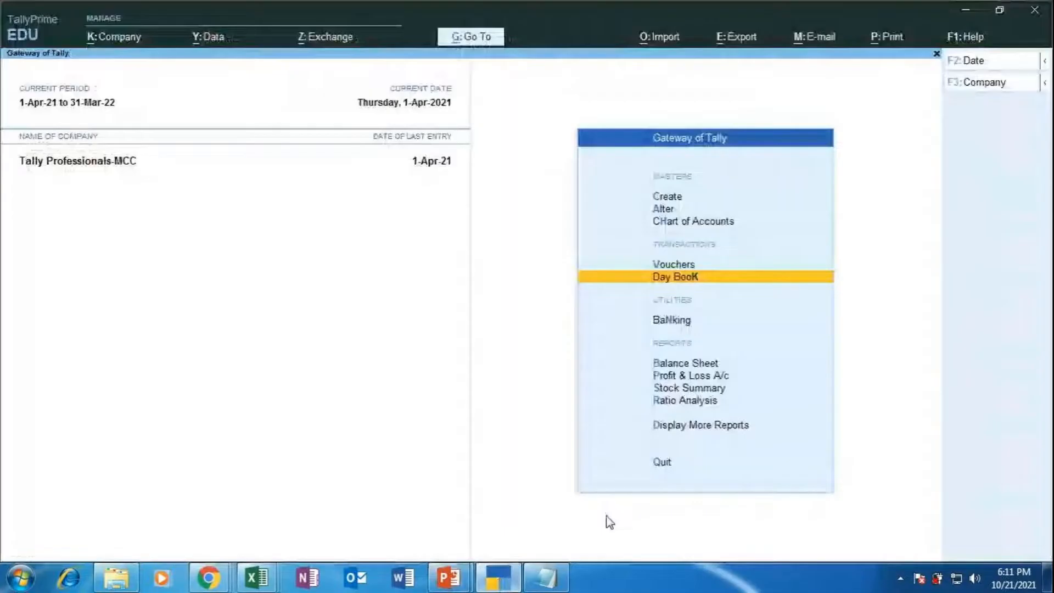
pyautogui.press('Up')
pyautogui.press('Return')
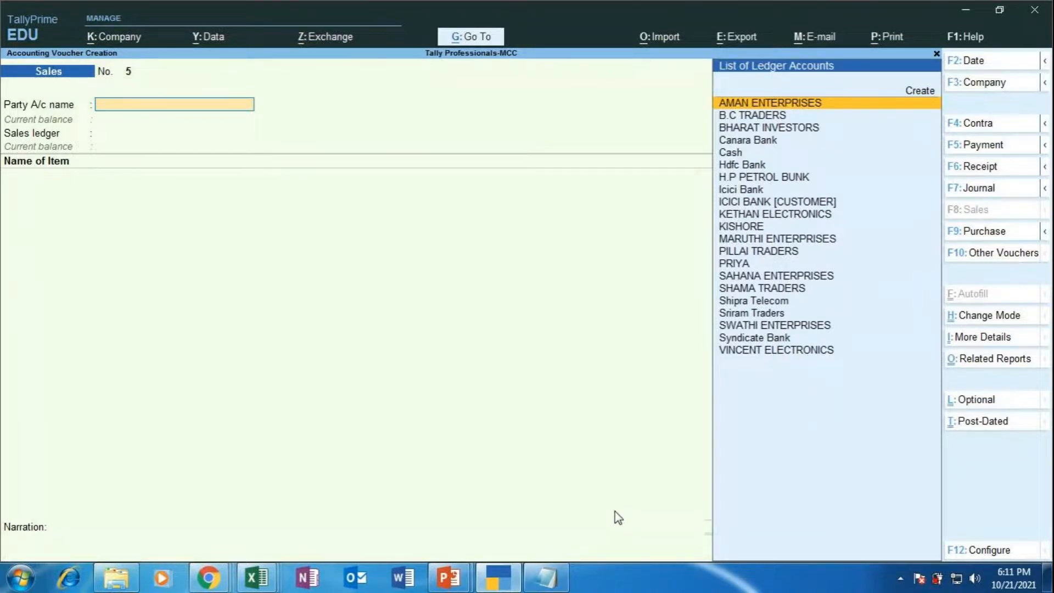
# Step: Open the Stock Summary report without leaving the new sales voucher
pyautogui.hotkey('alt', 'g')
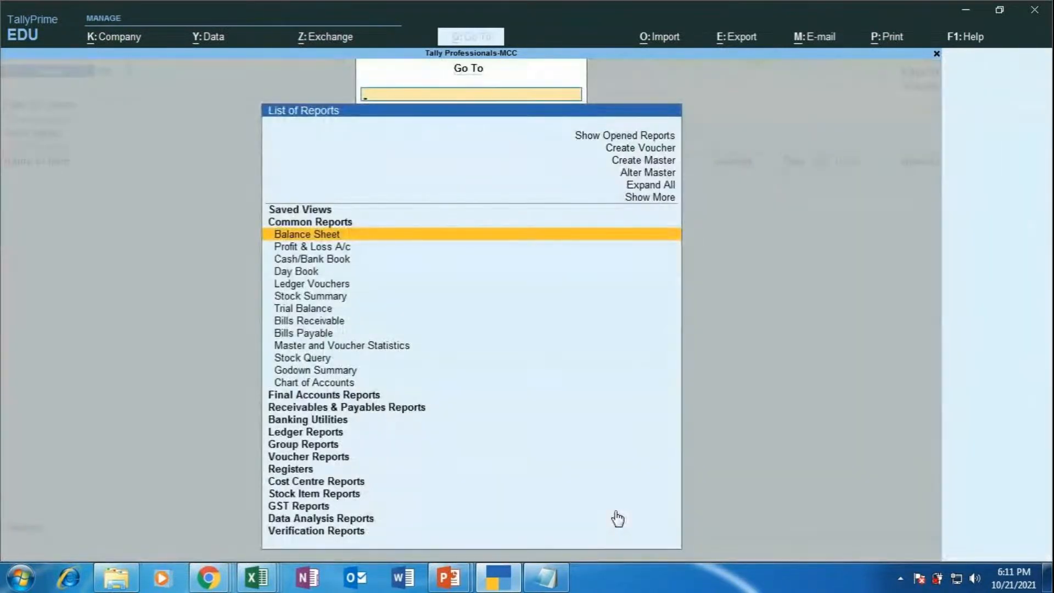
pyautogui.press('Down')
pyautogui.press('Down')
pyautogui.press('Down')
pyautogui.press('Down')
pyautogui.press('Down')
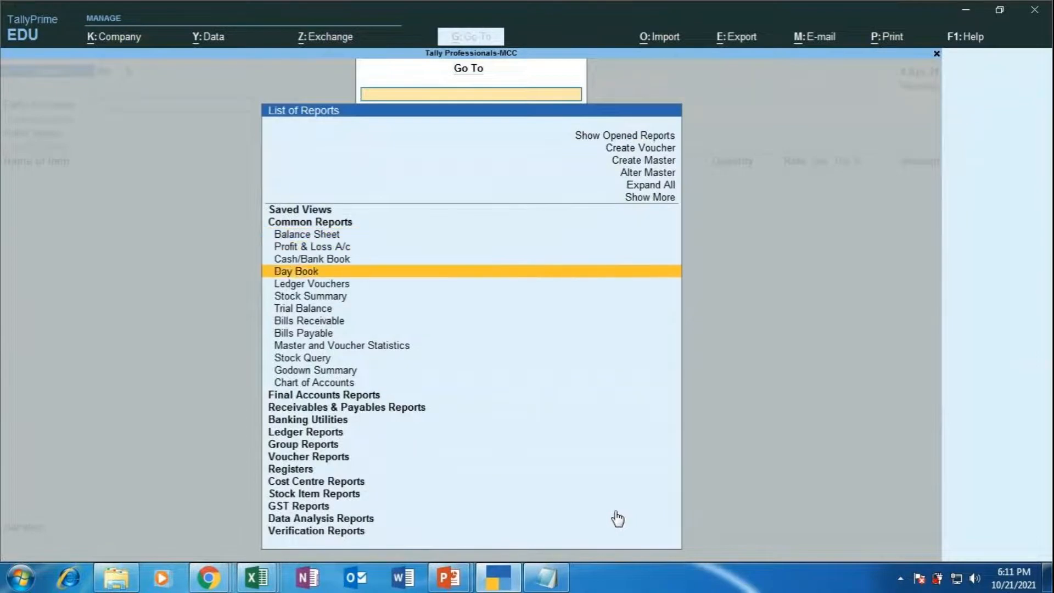
pyautogui.press('Return')
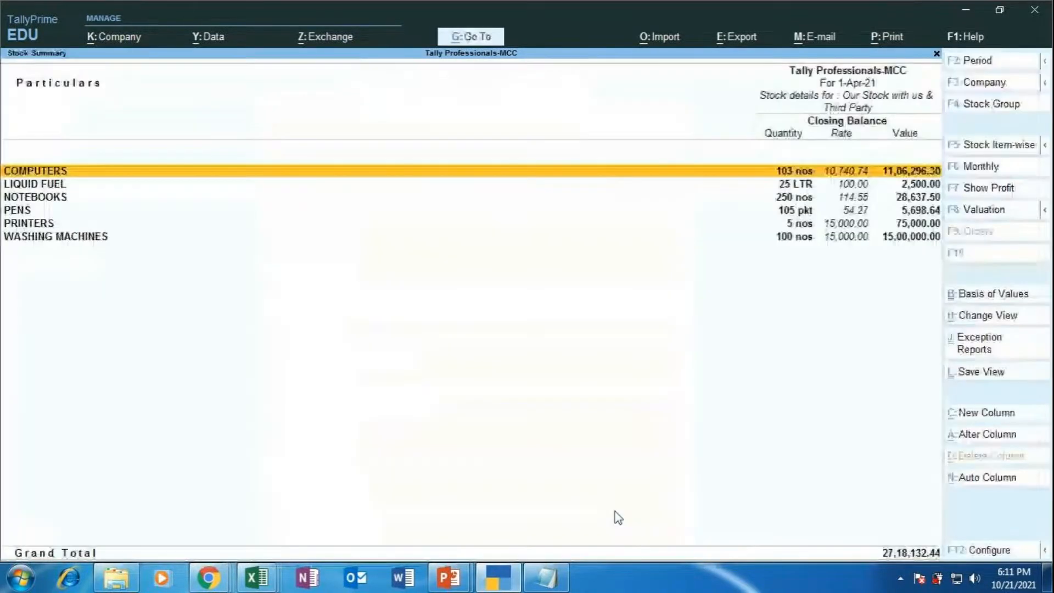
# Step: Check the closing stock of the items in the PRINTERS group and return to the sales voucher
pyautogui.press('Down')
pyautogui.press('Down')
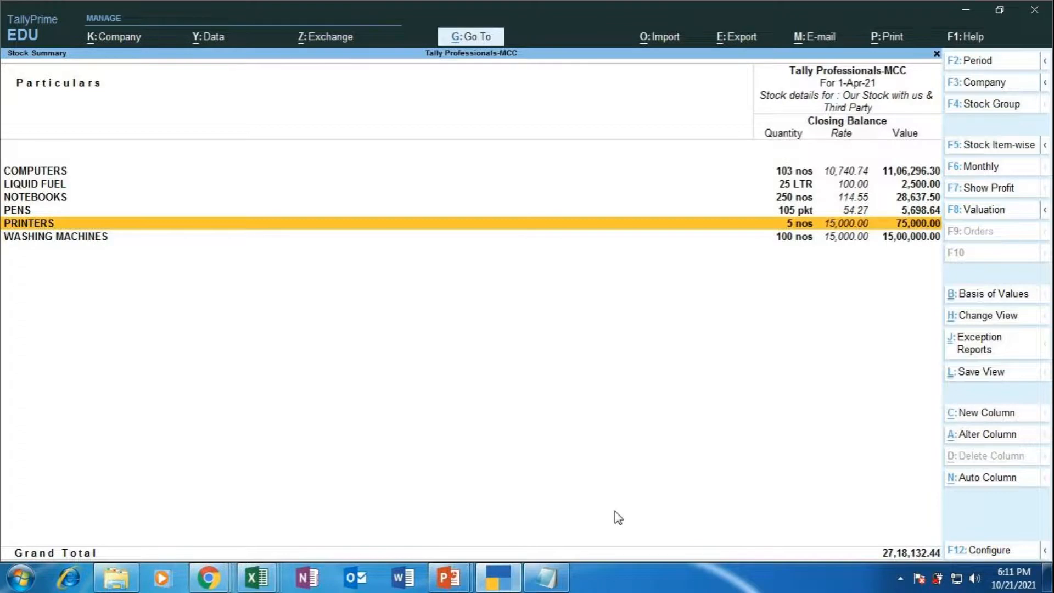
pyautogui.press('Return')
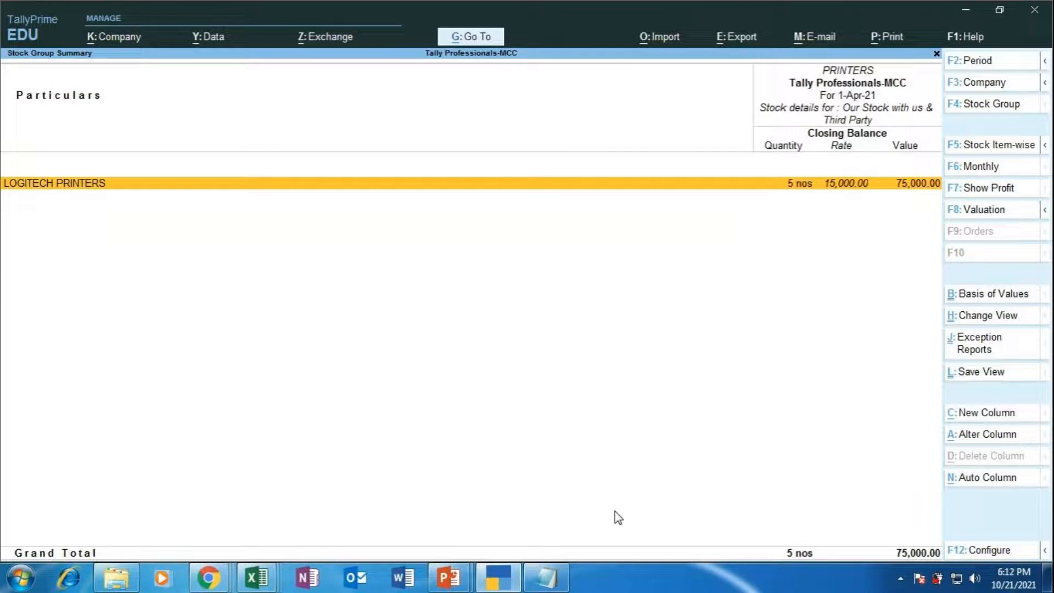
pyautogui.press('Escape')
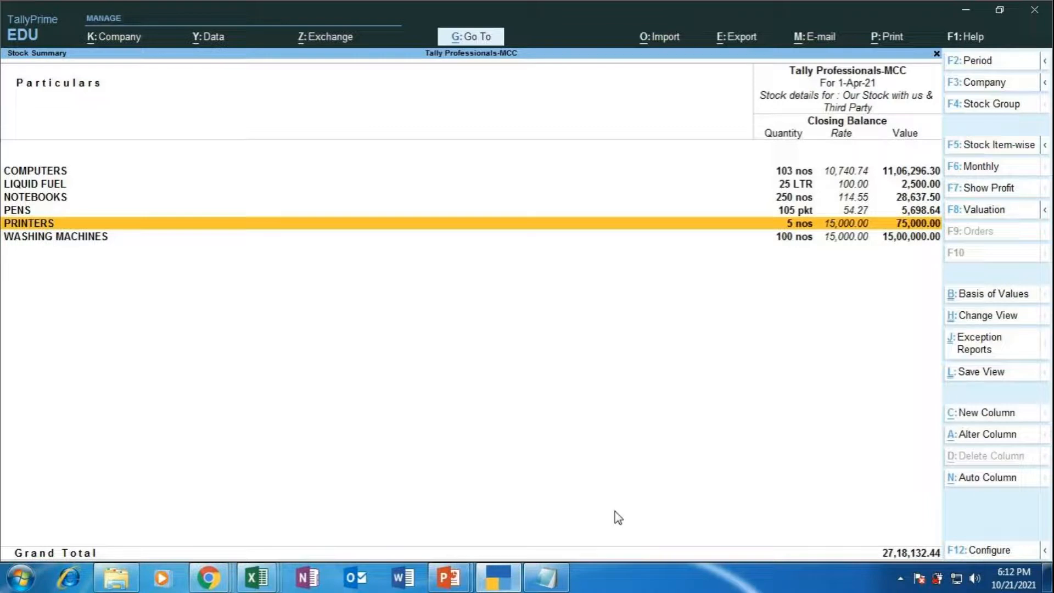
pyautogui.press('Escape')
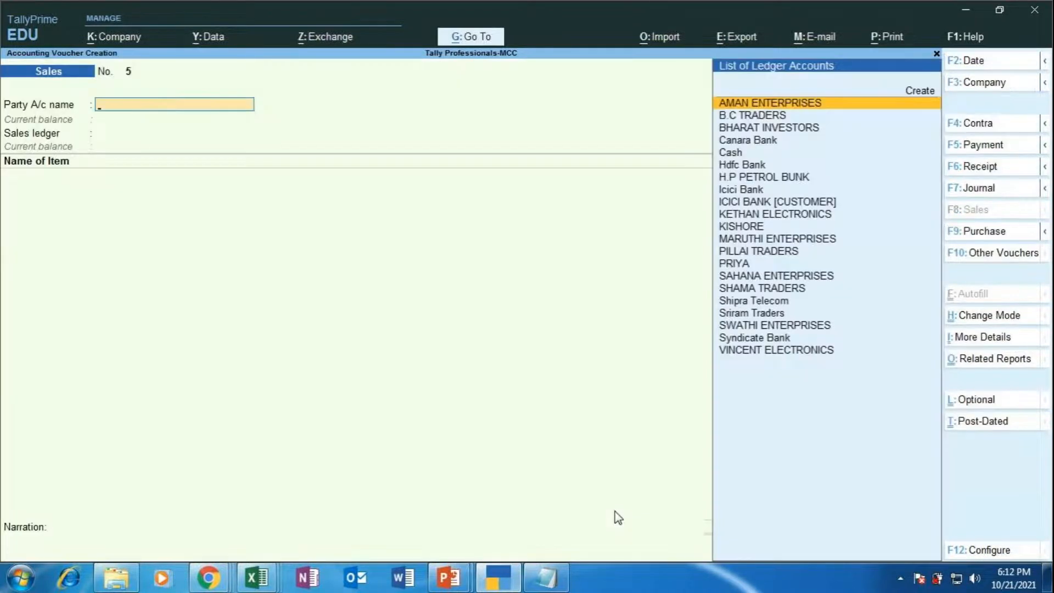
# Step: Start a purchase voucher with supplier invoice number 9, accepting 1-Apr-21 as the supplier invoice date
pyautogui.press('F9')
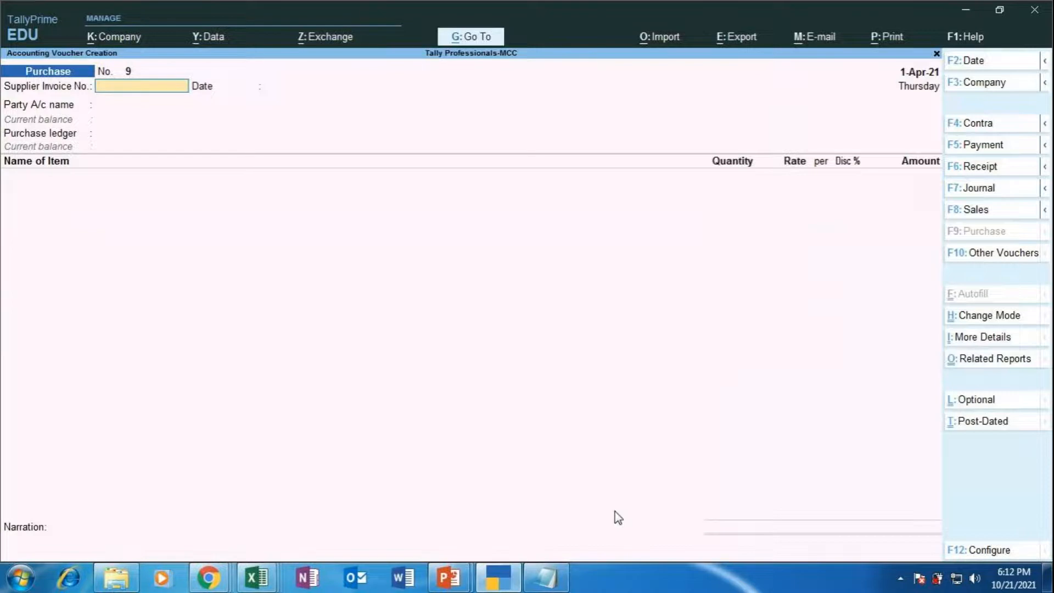
pyautogui.write('9')
pyautogui.press('Return')
pyautogui.press('Return')
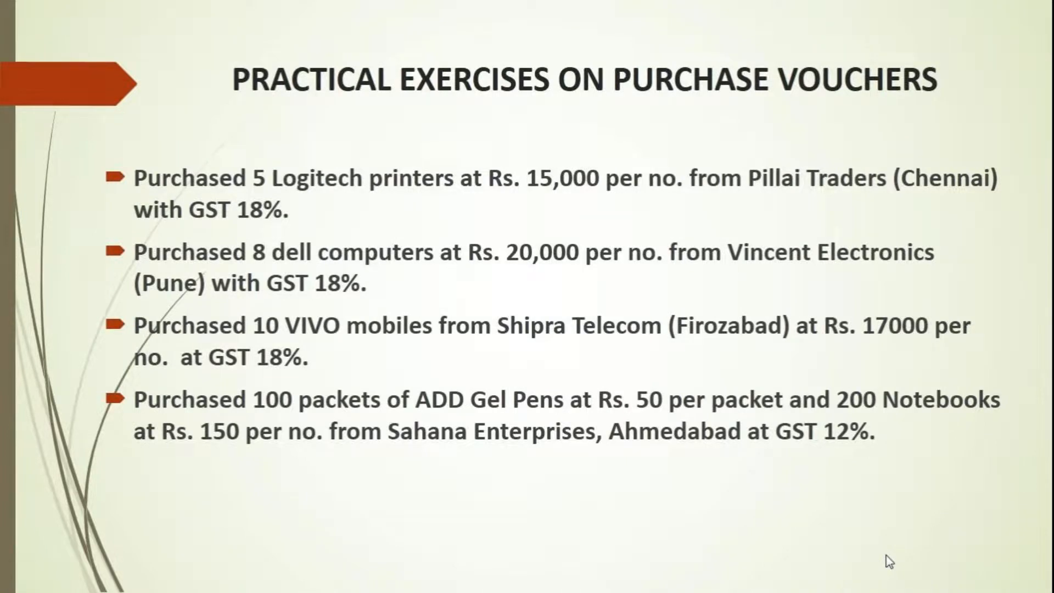
# Step: Leave the purchase exercises slide in PowerPoint, switch to TallyPrime and select VINCENT ELECTRONICS as the party account
pyautogui.press('Escape')
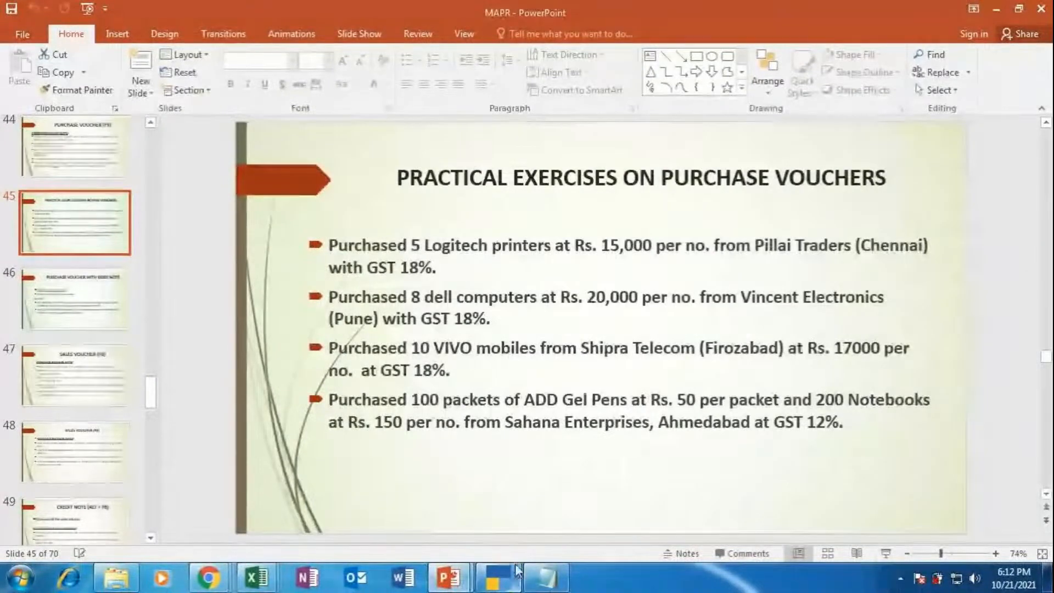
pyautogui.click(504, 583)
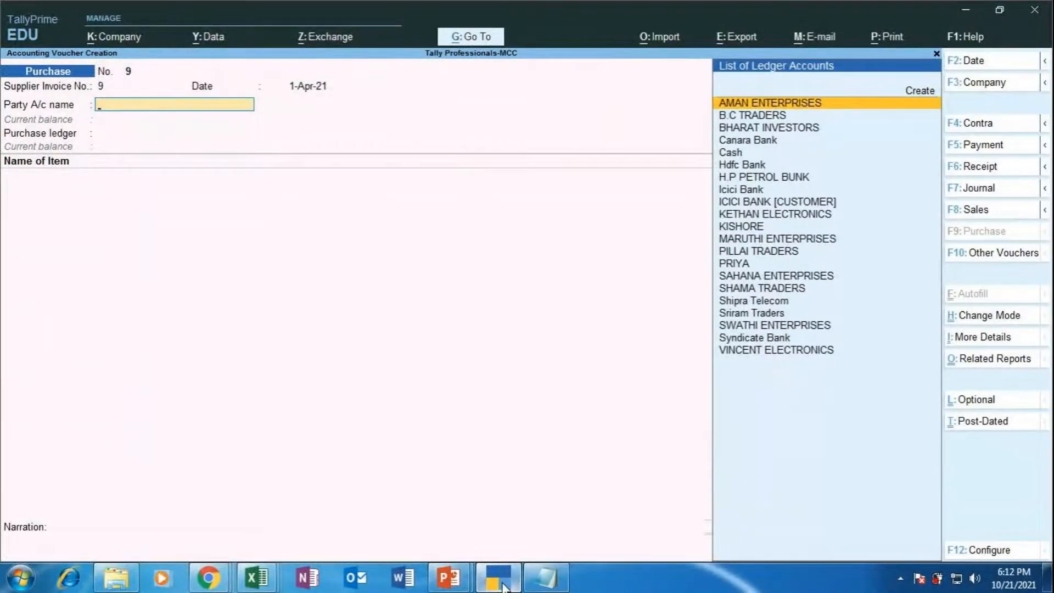
pyautogui.press('Down')
pyautogui.press('Down')
pyautogui.press('Down')
pyautogui.press('Down')
pyautogui.press('Down')
pyautogui.press('Down')
pyautogui.press('Down')
pyautogui.press('Down')
pyautogui.press('Down')
pyautogui.press('Down')
pyautogui.press('Down')
pyautogui.press('Down')
pyautogui.press('Down')
pyautogui.press('Down')
pyautogui.press('Down')
pyautogui.press('Down')
pyautogui.press('Down')
pyautogui.press('Down')
pyautogui.press('Down')
pyautogui.press('Down')
pyautogui.press('Return')
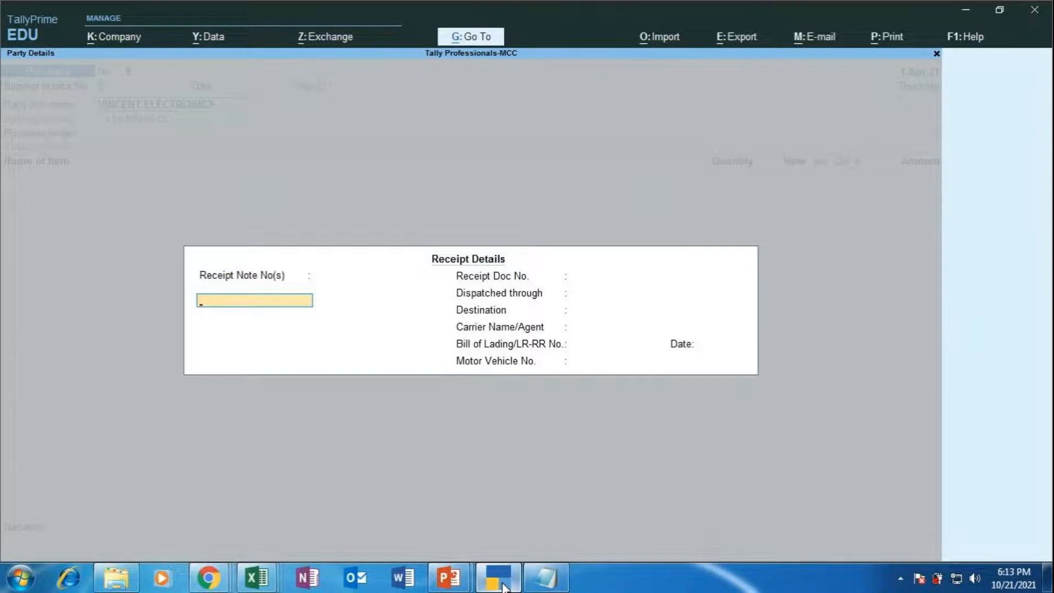
# Step: In the receipt details, enter receipt note number 23, receipt document number 7896252 and dispatch through VAN
pyautogui.write('23')
pyautogui.press('Return')
pyautogui.press('Return')
pyautogui.write('7896252')
pyautogui.press('Return')
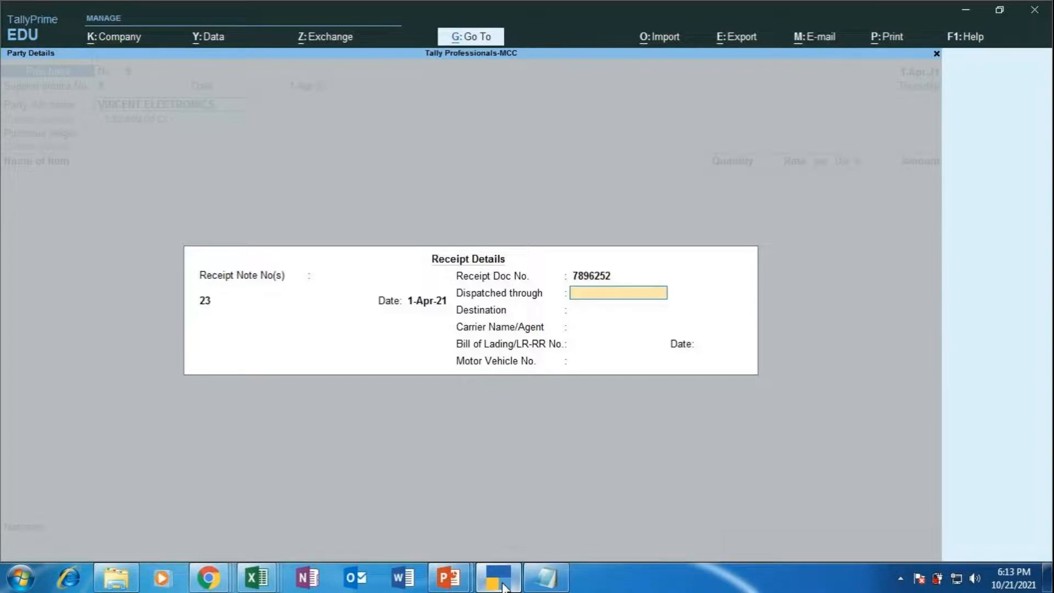
pyautogui.write('V')
pyautogui.press('BackSpace')
pyautogui.write('VAN')
pyautogui.press('Return')
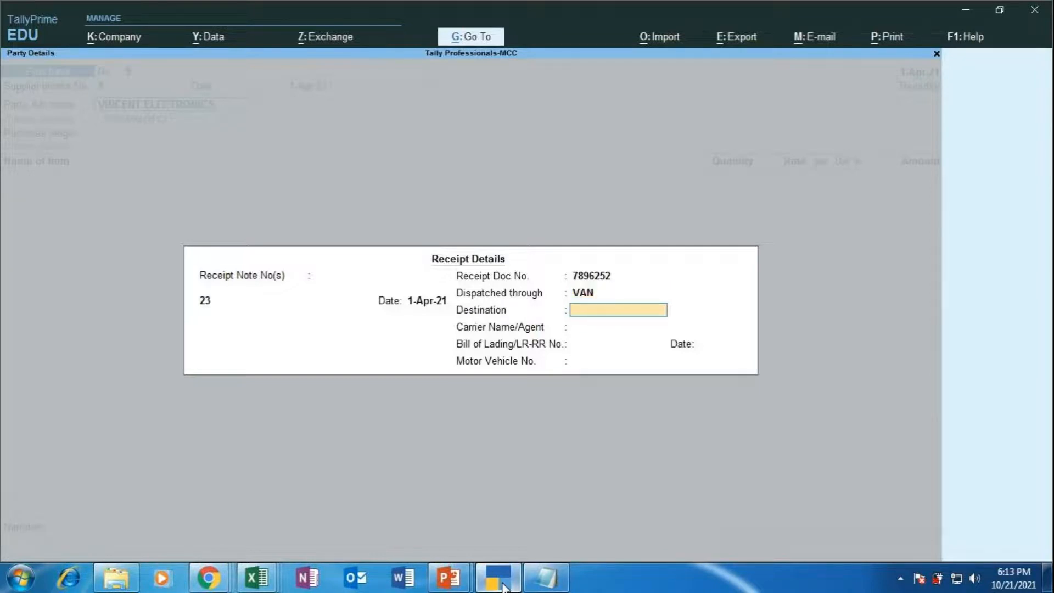
# Step: Complete the receipt details with destination BANGALORE, carrier AMAN TRANSPORTERS and the motor vehicle number, leaving the bill of lading blank
pyautogui.write('BANGALORE')
pyautogui.press('Return')
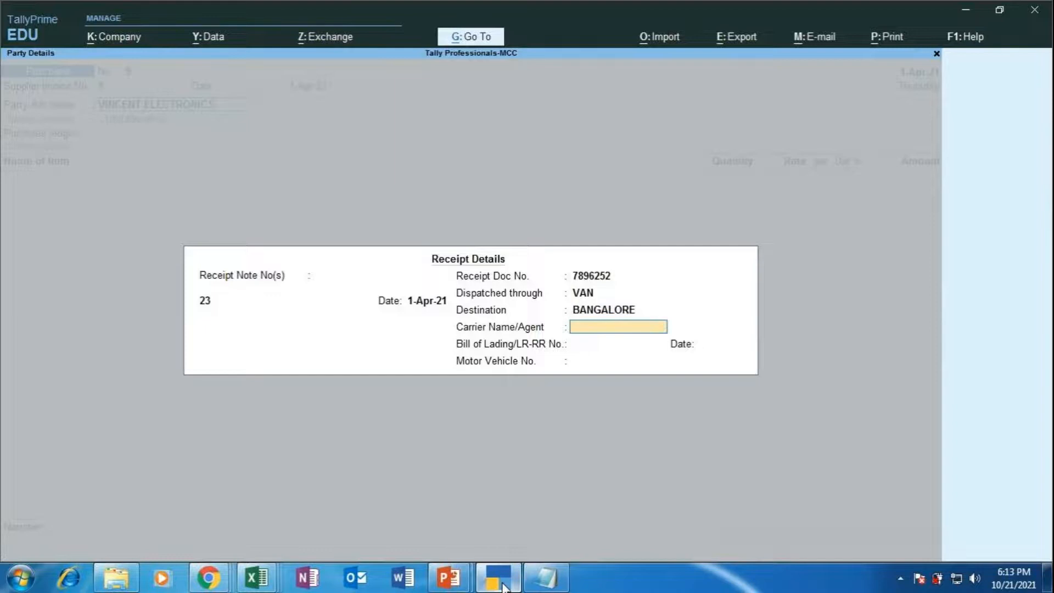
pyautogui.write('AMAN TRANSPORTERS')
pyautogui.press('Return')
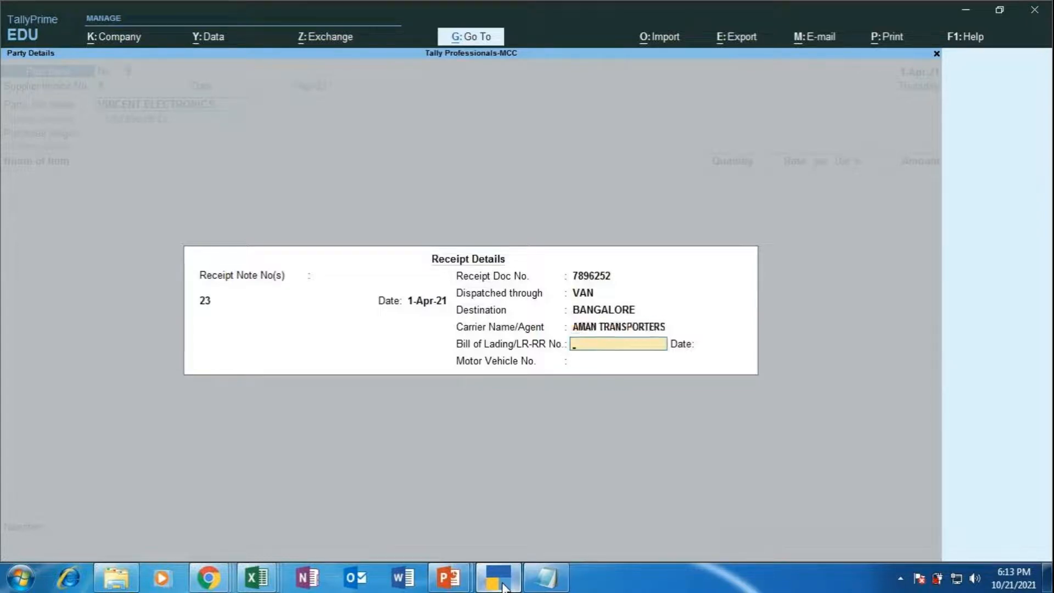
pyautogui.press('Return')
pyautogui.press('Return')
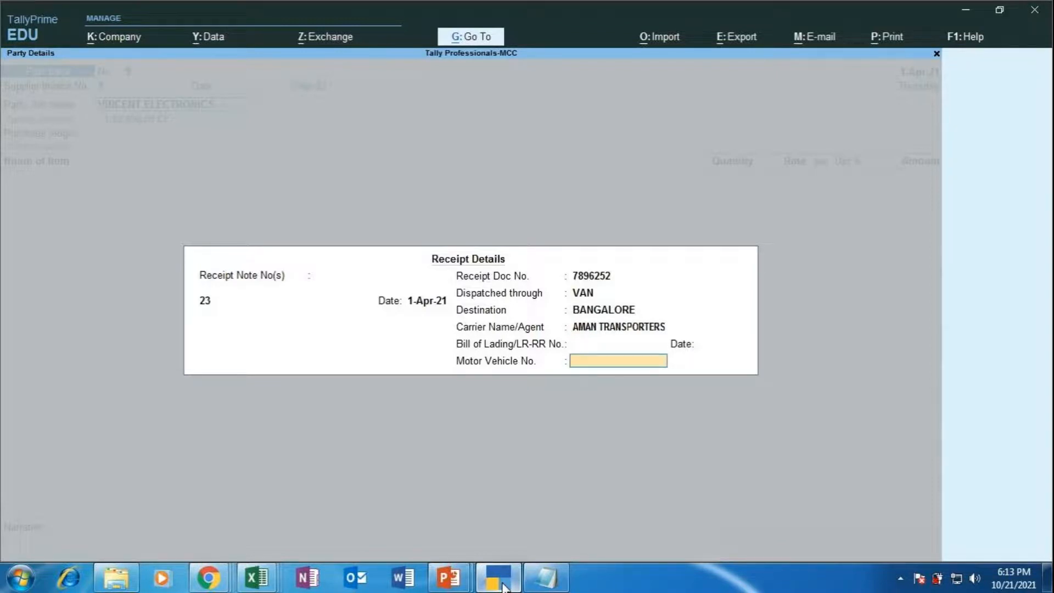
pyautogui.write('MH05TT6754')
pyautogui.press('Return')
pyautogui.press('Return')
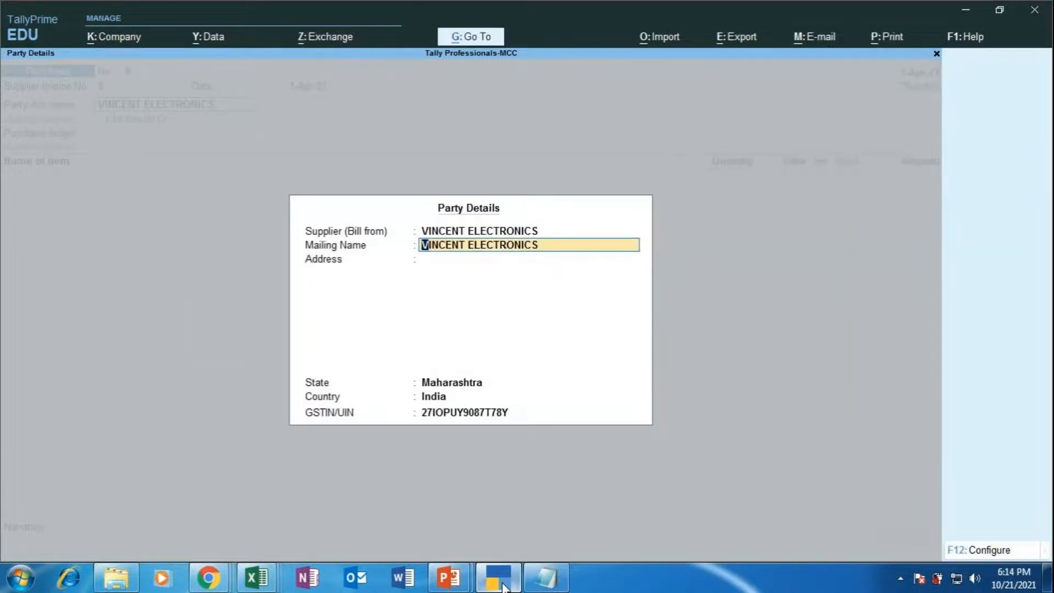
# Step: Accept the supplier details and the PURCHASE ledger, and classify the transaction as Interstate Purchase Taxable
pyautogui.press('Return')
pyautogui.press('Return')
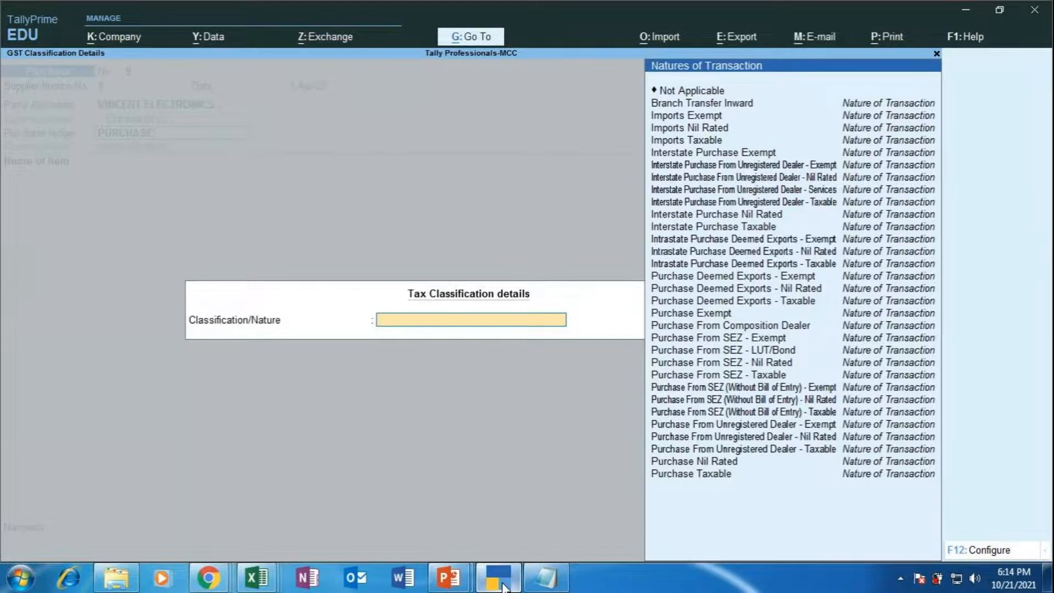
pyautogui.press('Down')
pyautogui.press('Down')
pyautogui.press('Down')
pyautogui.press('Down')
pyautogui.press('Down')
pyautogui.press('Down')
pyautogui.press('Down')
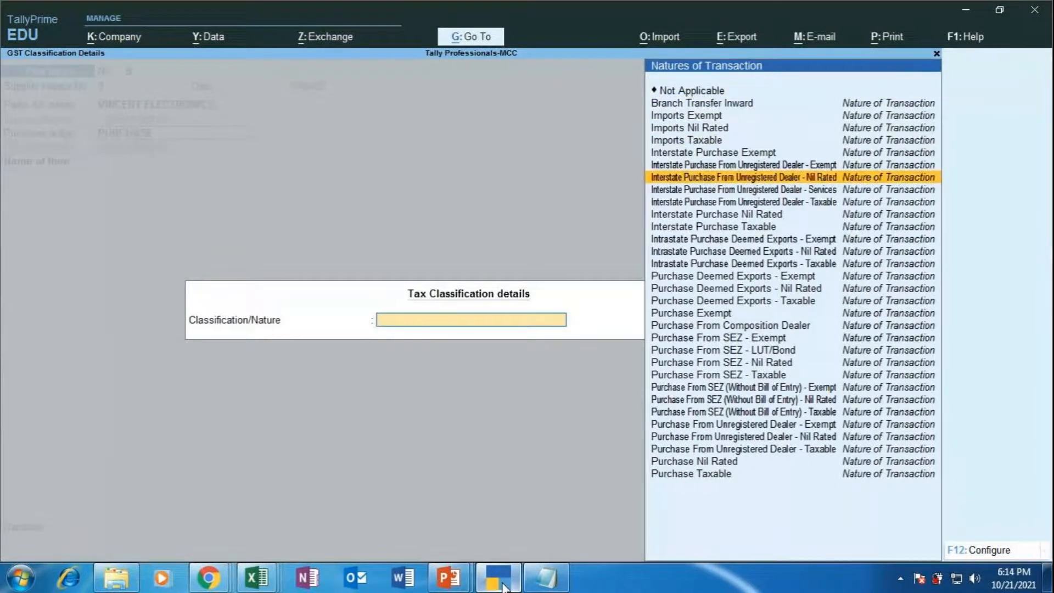
pyautogui.press('Down')
pyautogui.press('Down')
pyautogui.press('Down')
pyautogui.press('Down')
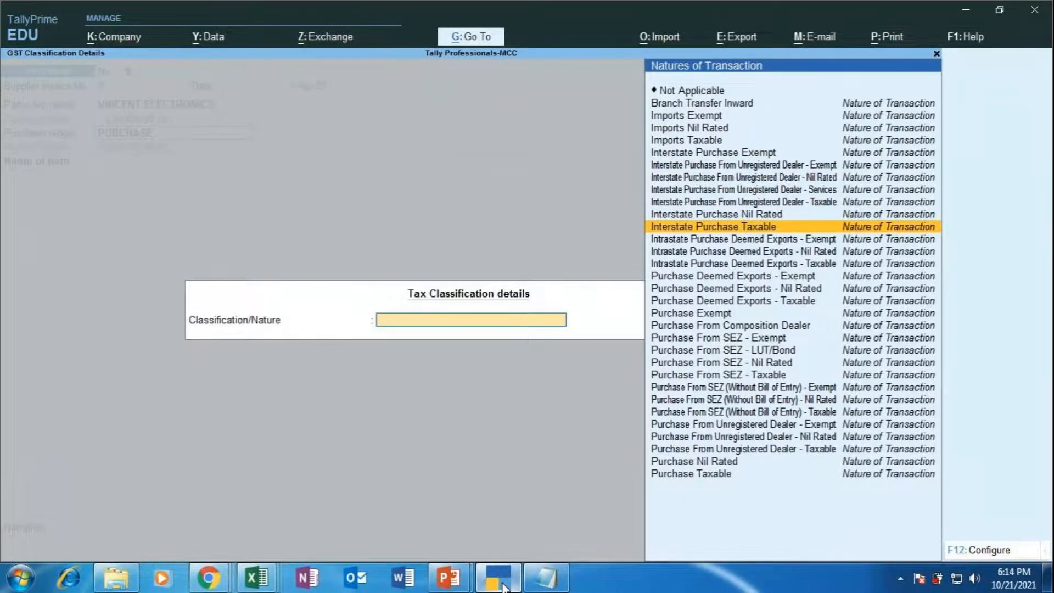
pyautogui.press('Return')
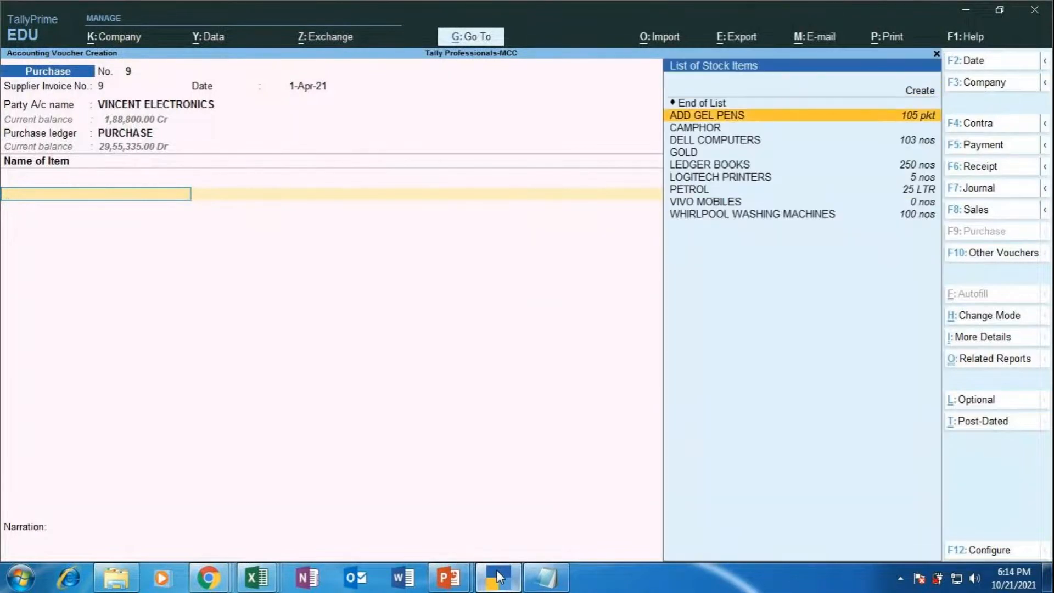
# Step: Add LOGITECH PRINTERS as the purchased stock item and allocate it to GODOWN 2
pyautogui.press('Down')
pyautogui.press('Down')
pyautogui.press('Down')
pyautogui.press('Down')
pyautogui.press('Down')
pyautogui.press('Return')
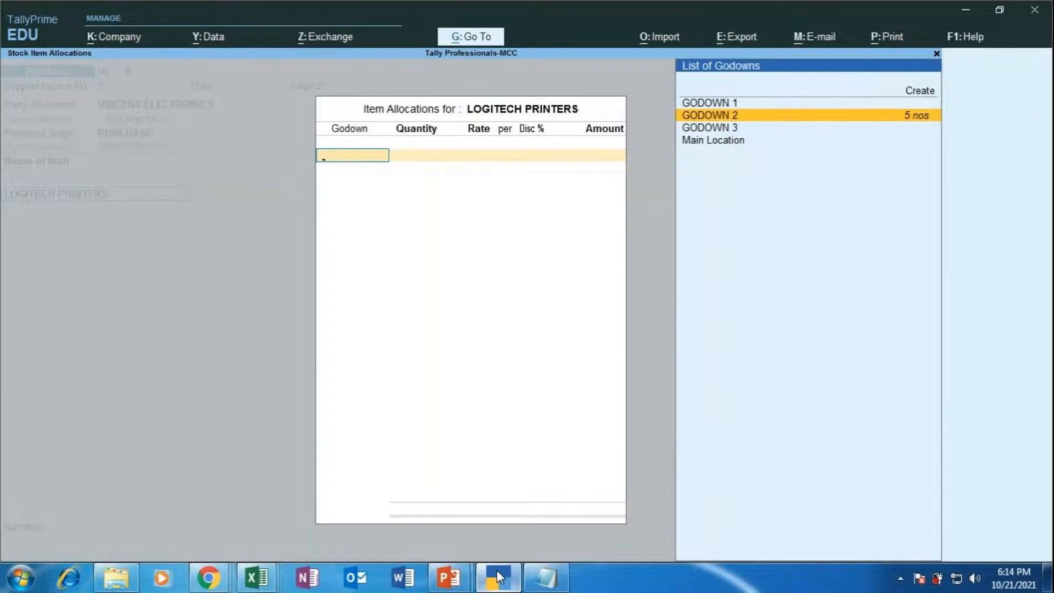
pyautogui.press('Return')
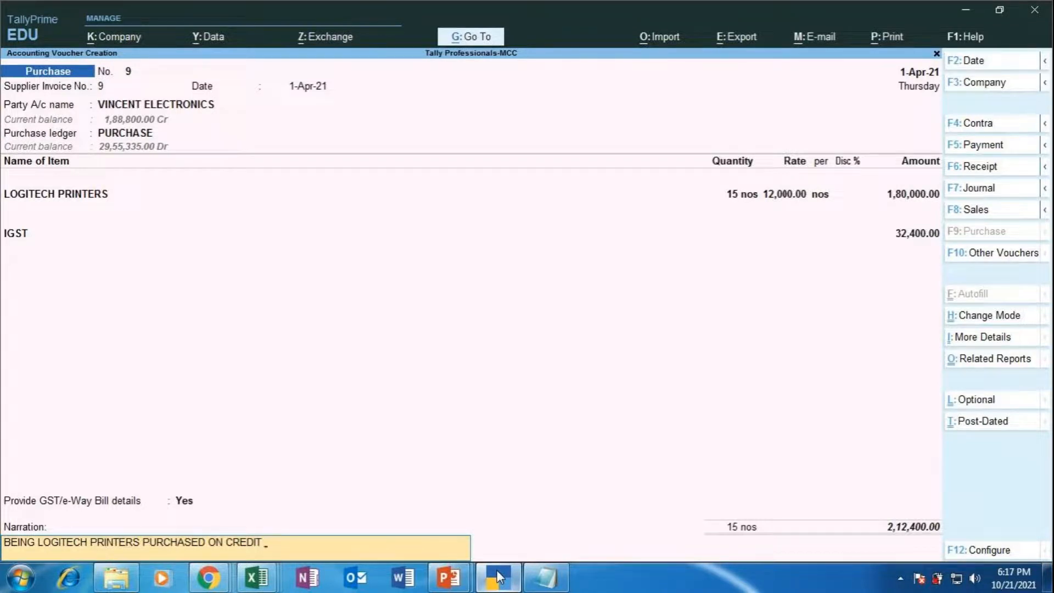
pyautogui.write('SUBJECT TO GST')
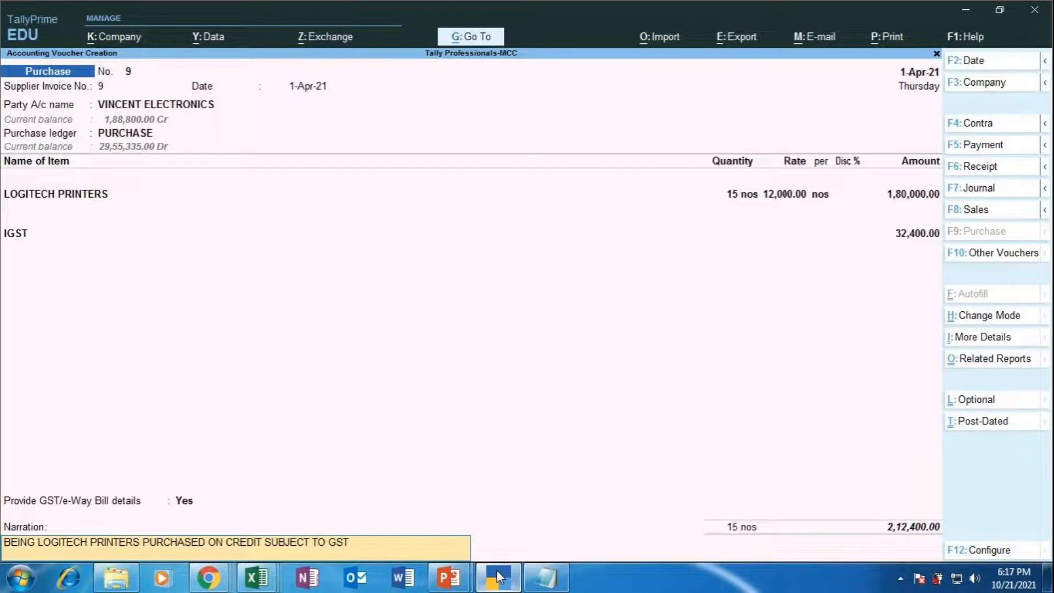
pyautogui.write(' @18%')
pyautogui.press('Return')
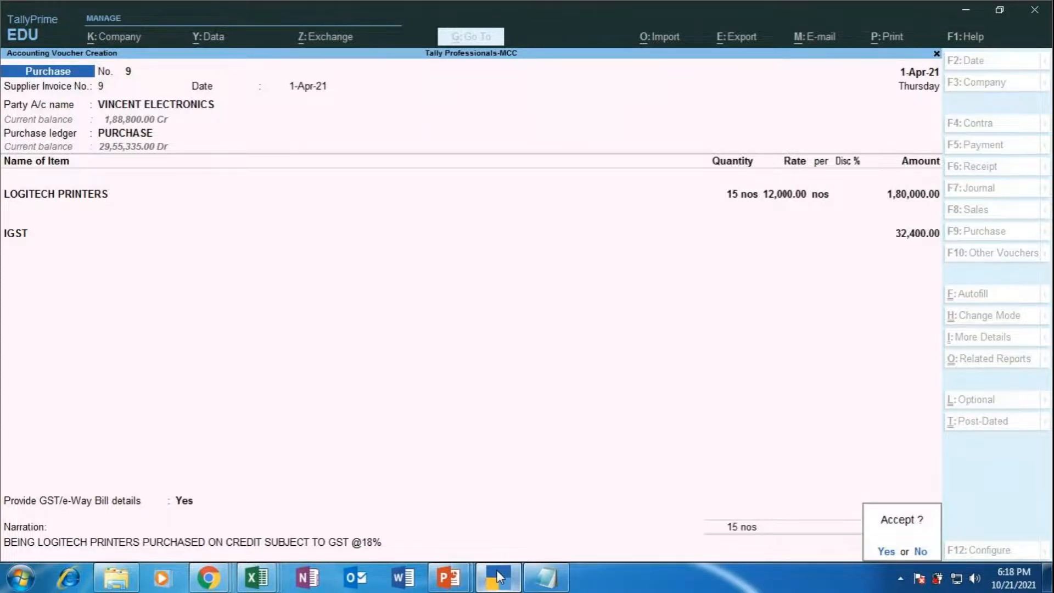
pyautogui.press('Return')
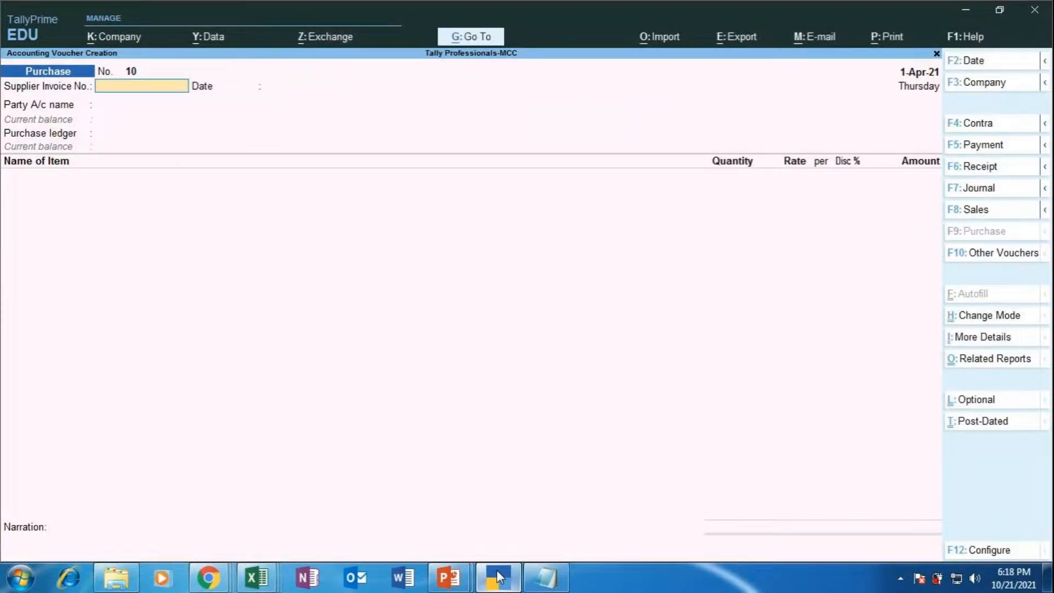
# Step: Open a new sales voucher and check the Vishwas Enterprises transaction on the SALES VOUCHER (F8) slide in PowerPoint before returning to TallyPrime
pyautogui.press('F8')
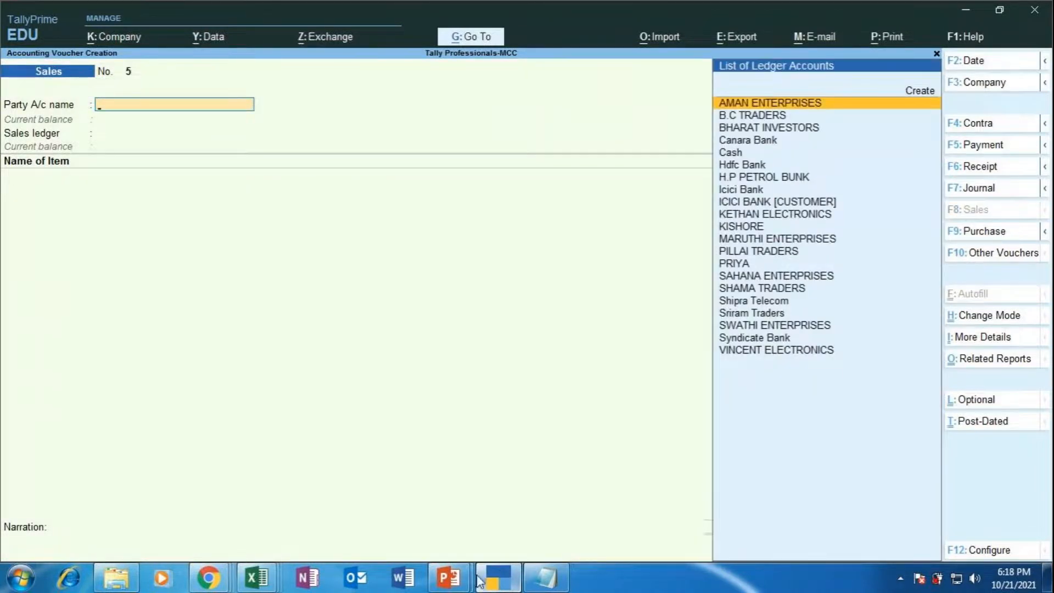
pyautogui.click(449, 577)
pyautogui.click(533, 518)
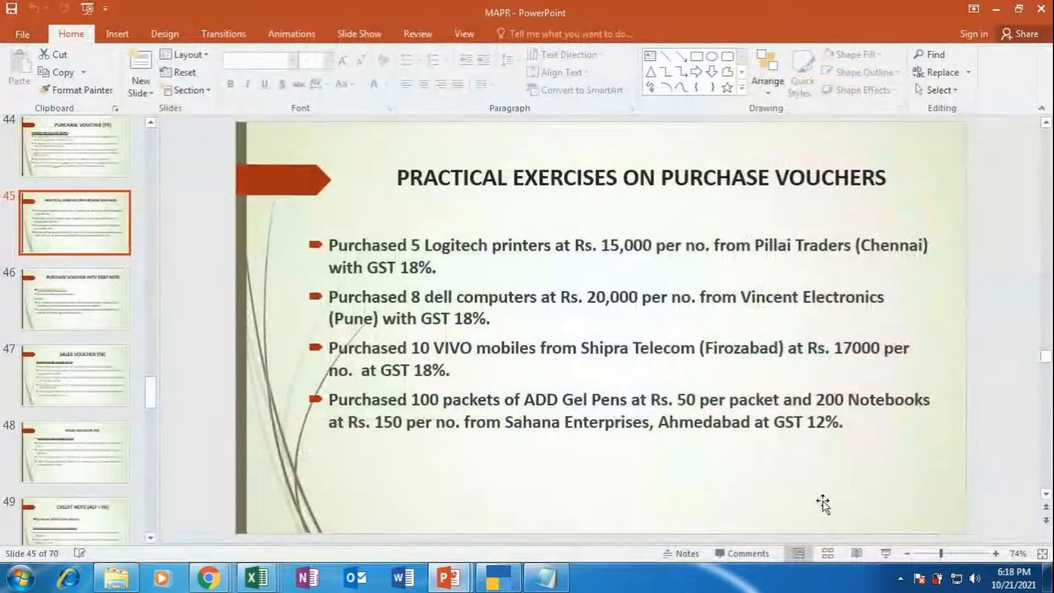
pyautogui.click(886, 553)
pyautogui.click(890, 559)
pyautogui.press('Right')
pyautogui.press('Right')
pyautogui.press('Right')
pyautogui.press('Left')
pyautogui.press('Left')
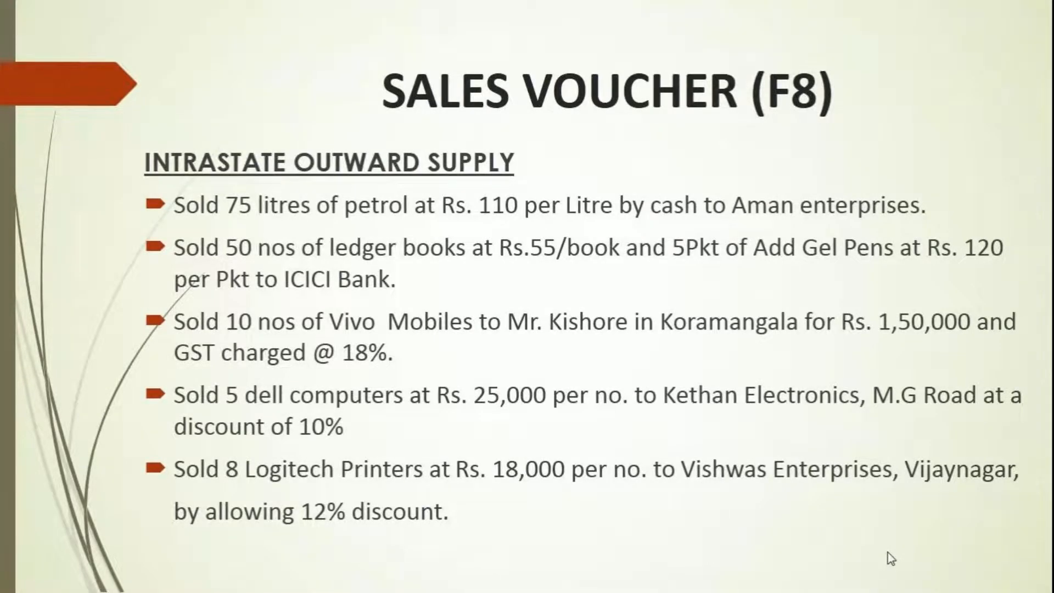
pyautogui.press('Escape')
pyautogui.click(499, 577)
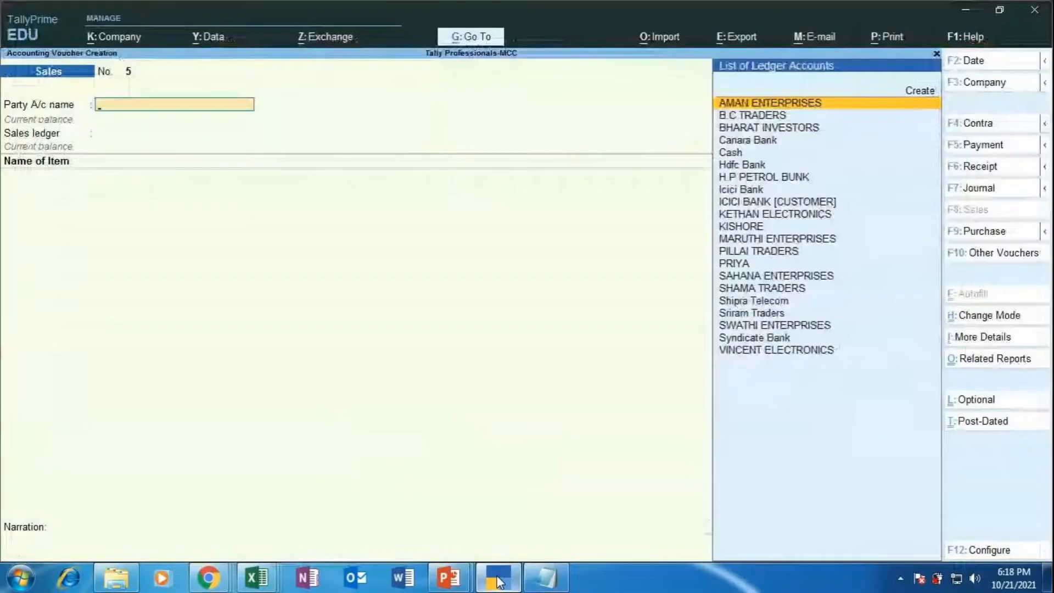
# Step: Create a party ledger named VISHWAS ENTERPRISES under Sundry Debtors with bill-by-bill balances maintained
pyautogui.press('Up')
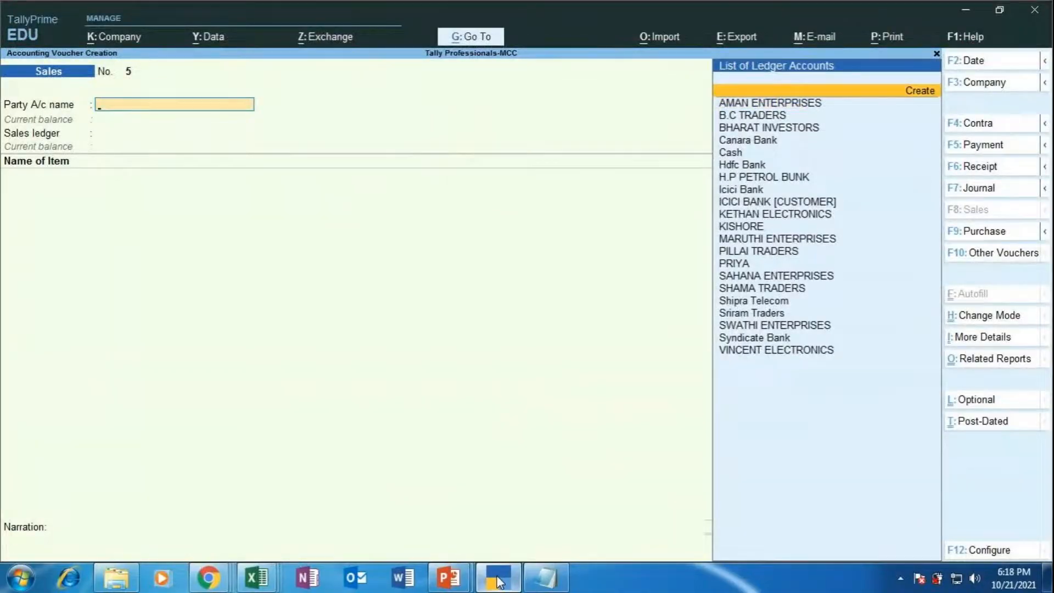
pyautogui.press('Return')
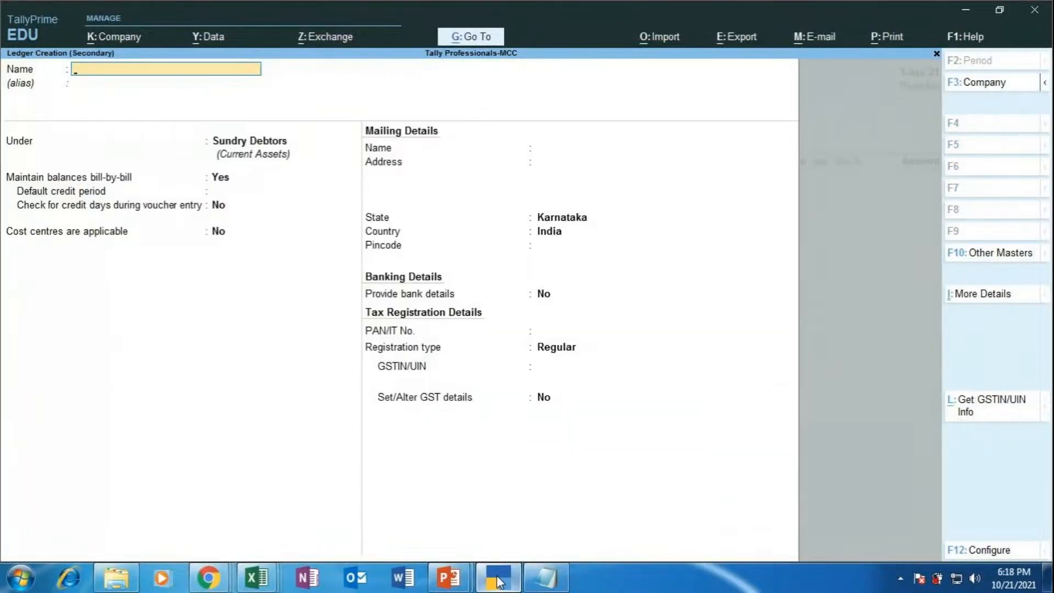
pyautogui.write('VISHWAS ENTERPRISES')
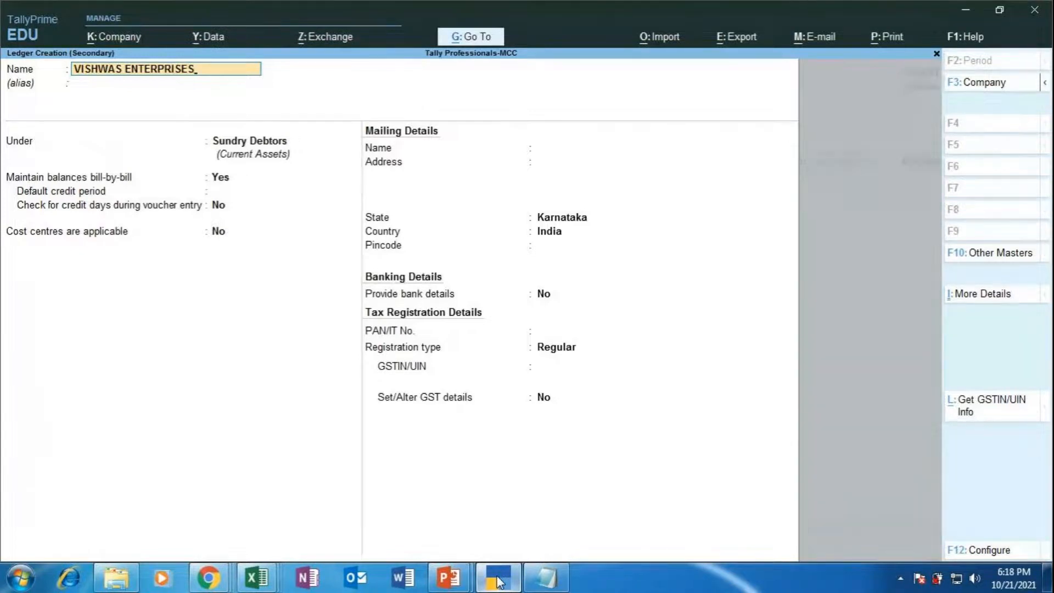
pyautogui.press('Return')
pyautogui.press('Return')
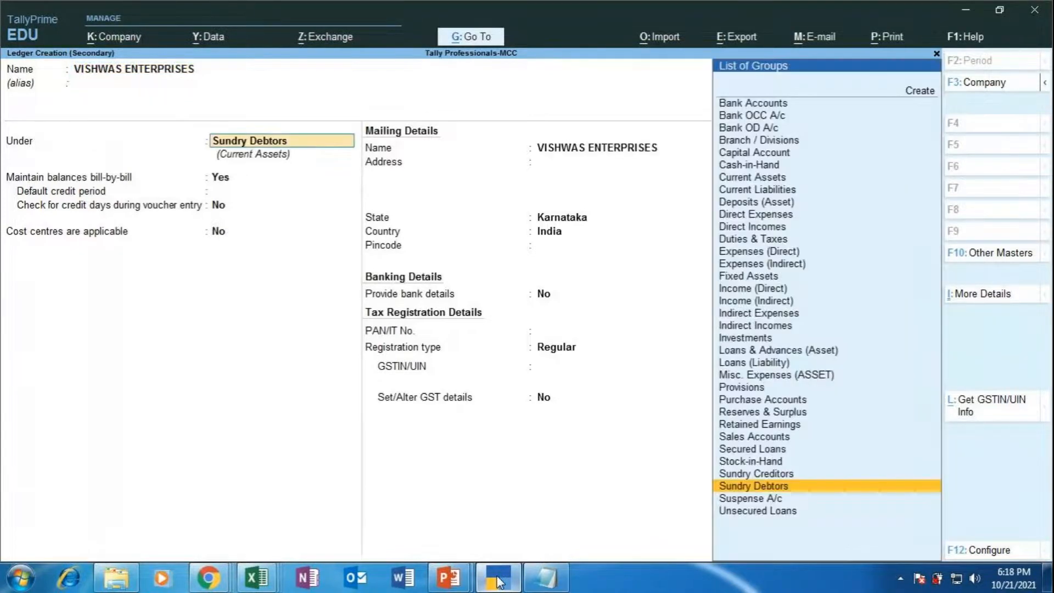
pyautogui.press('Return')
pyautogui.press('Return')
pyautogui.press('Return')
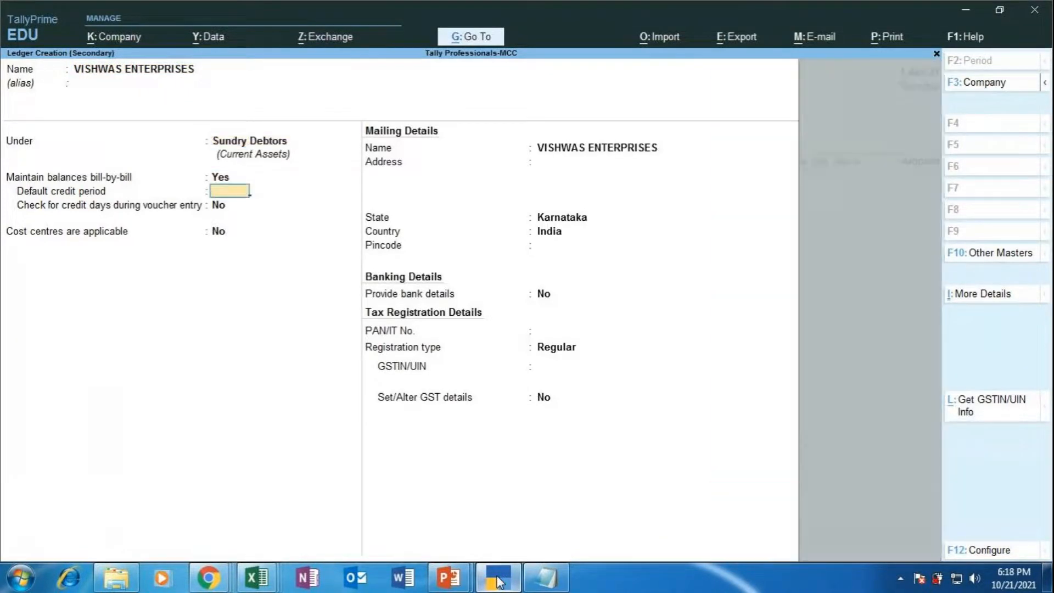
# Step: Keep the default mailing and banking details and Regular registration for the new ledger, and enter its GSTIN/UIN
pyautogui.press('Return')
pyautogui.press('Return')
pyautogui.press('Return')
pyautogui.press('Return')
pyautogui.press('Return')
pyautogui.press('Return')
pyautogui.press('Return')
pyautogui.press('Return')
pyautogui.press('Return')
pyautogui.press('Return')
pyautogui.write('29IOPUY7890')
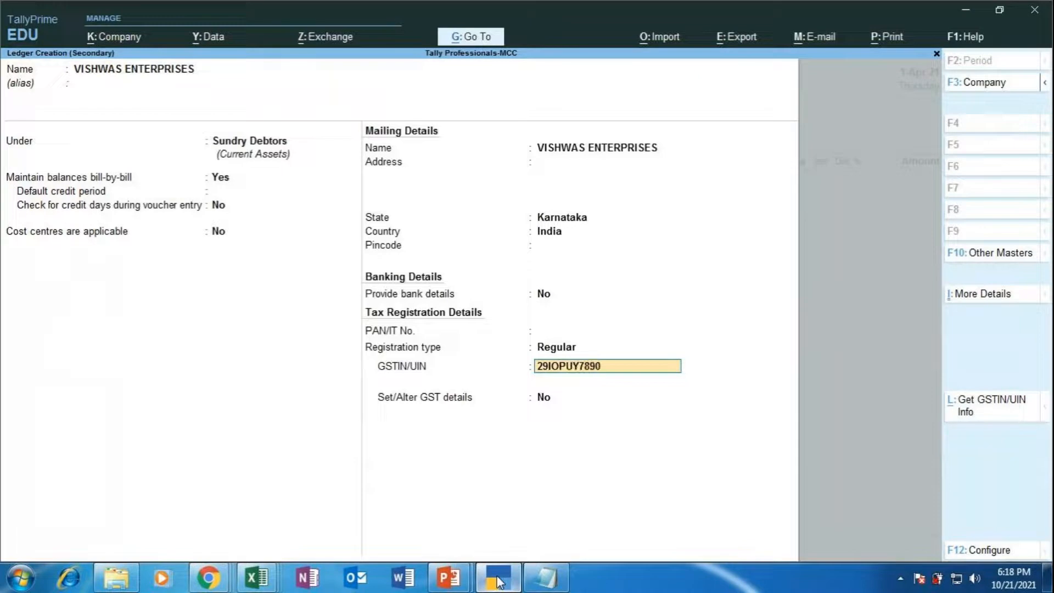
pyautogui.write('YUI8')
pyautogui.press('Return')
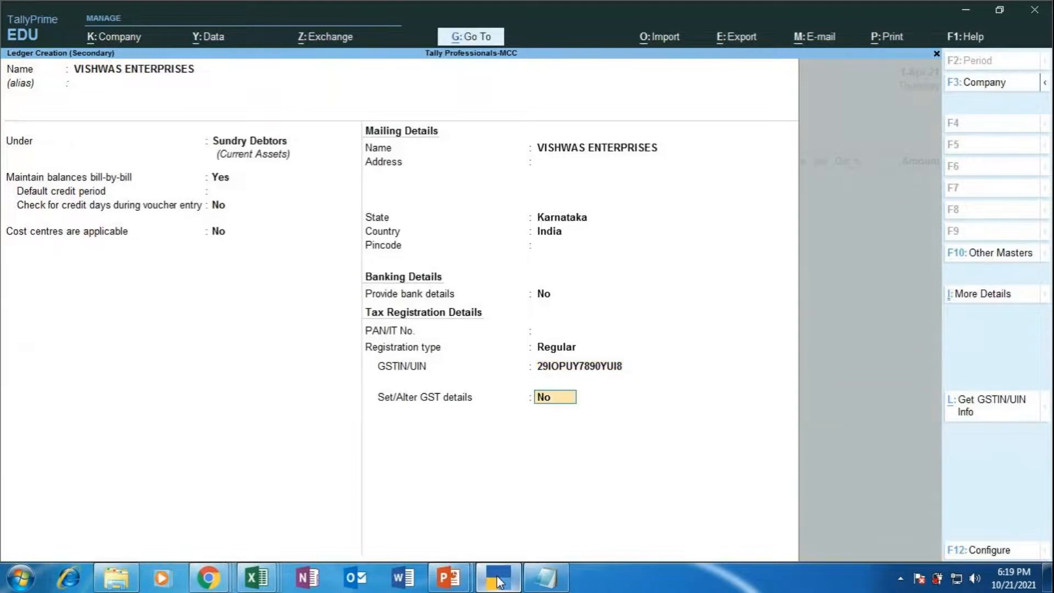
# Step: Set Set/Alter GST details to Yes, keep the default GST options with party type Not Applicable, and save the ledger
pyautogui.write('y')
pyautogui.press('Return')
pyautogui.press('Return')
pyautogui.press('Return')
pyautogui.press('Return')
pyautogui.press('Return')
pyautogui.press('Return')
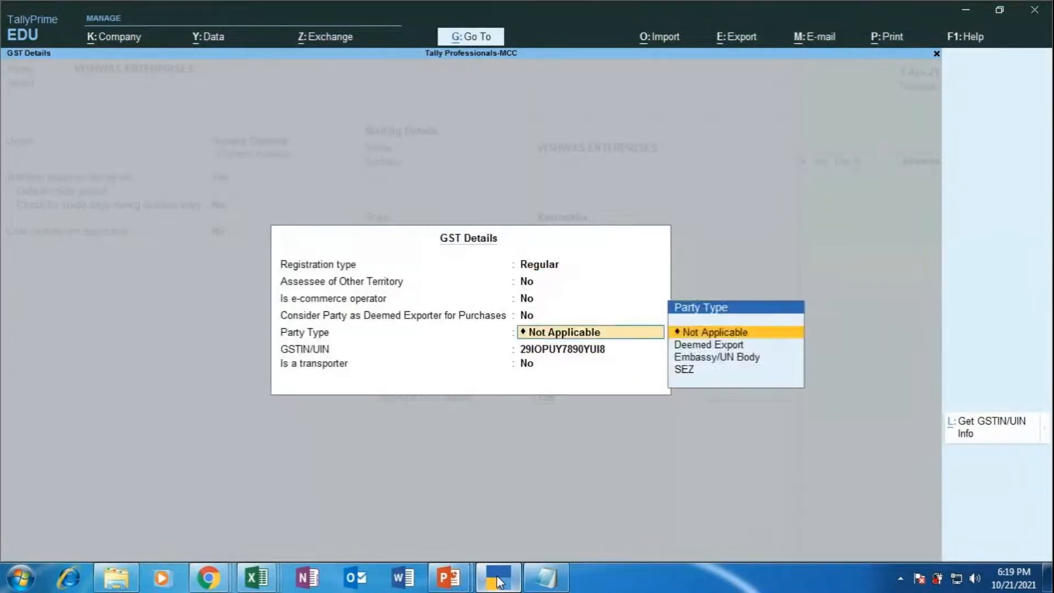
pyautogui.press('Return')
pyautogui.press('Return')
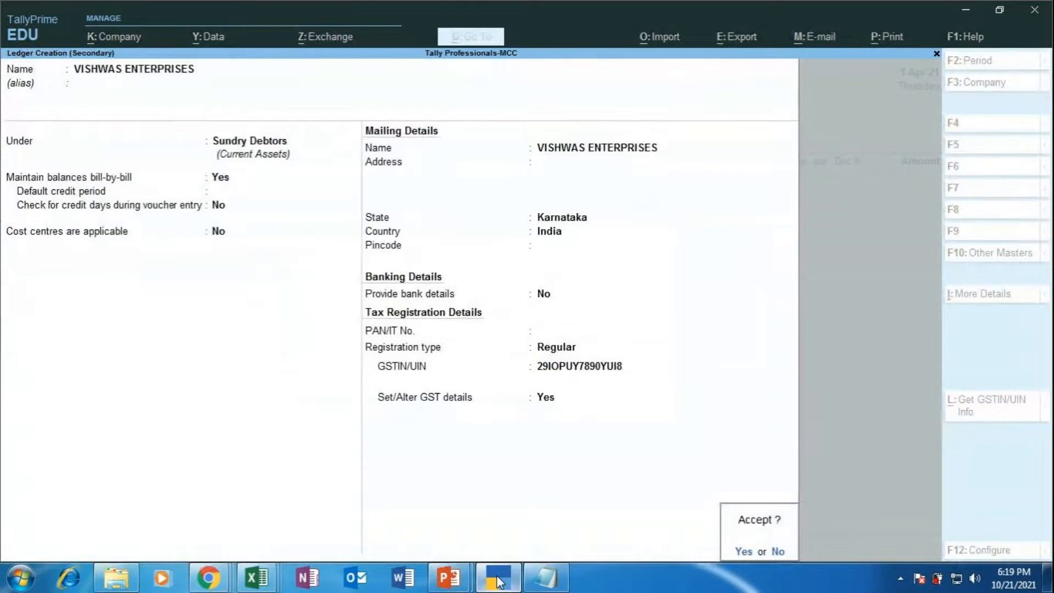
pyautogui.press('Return')
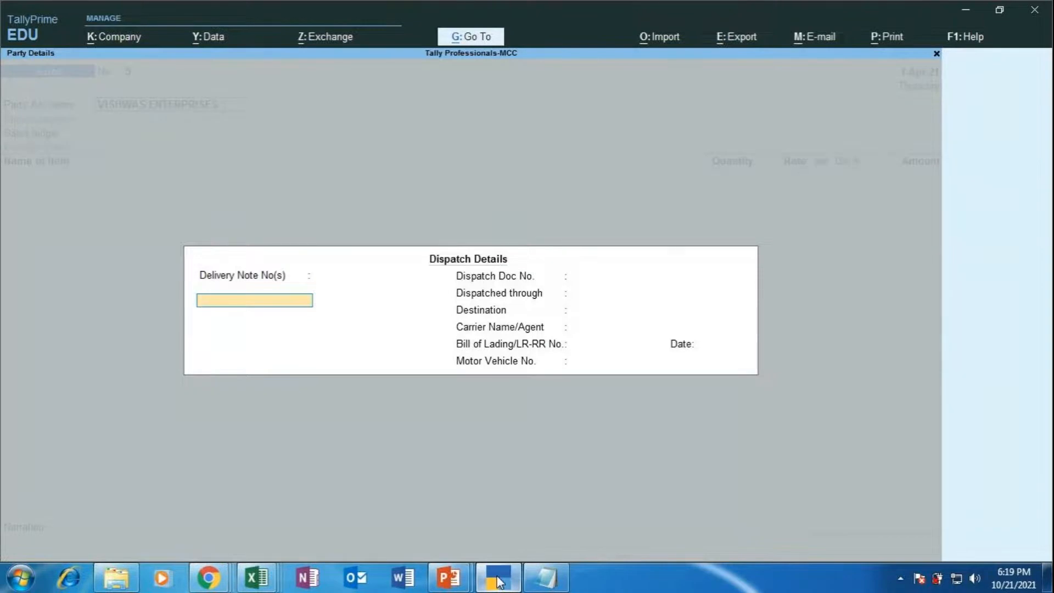
# Step: Enter the dispatch details with delivery note 63 dated 1-Apr-21, dispatch doc no. 9, dispatched through AUTO and destination VIJAYANAGAR
pyautogui.write('63')
pyautogui.press('Return')
pyautogui.press('Return')
pyautogui.press('Return')
pyautogui.press('Return')
pyautogui.press('Return')
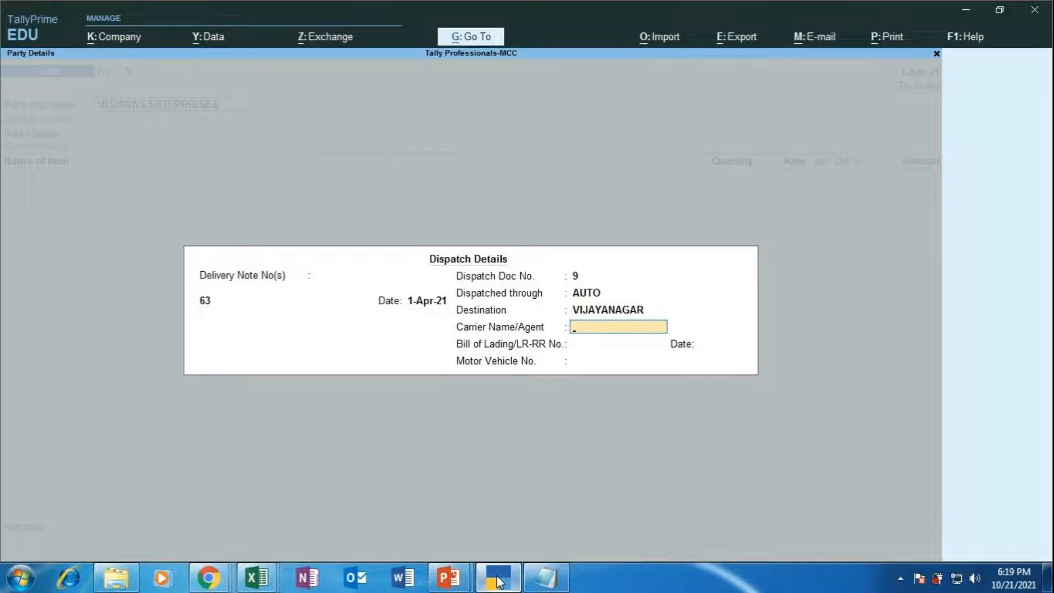
# Step: Set the carrier to UBER and enter the motor vehicle number to complete the dispatch details
pyautogui.write('UBER')
pyautogui.press('Return')
pyautogui.press('Return')
pyautogui.write('KA')
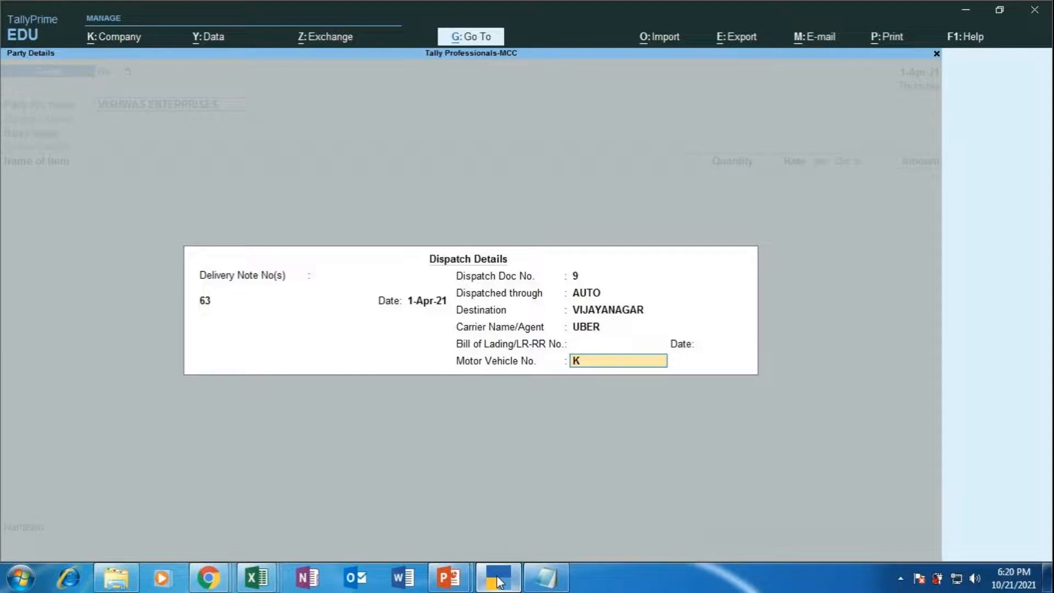
pyautogui.write('05TT6756')
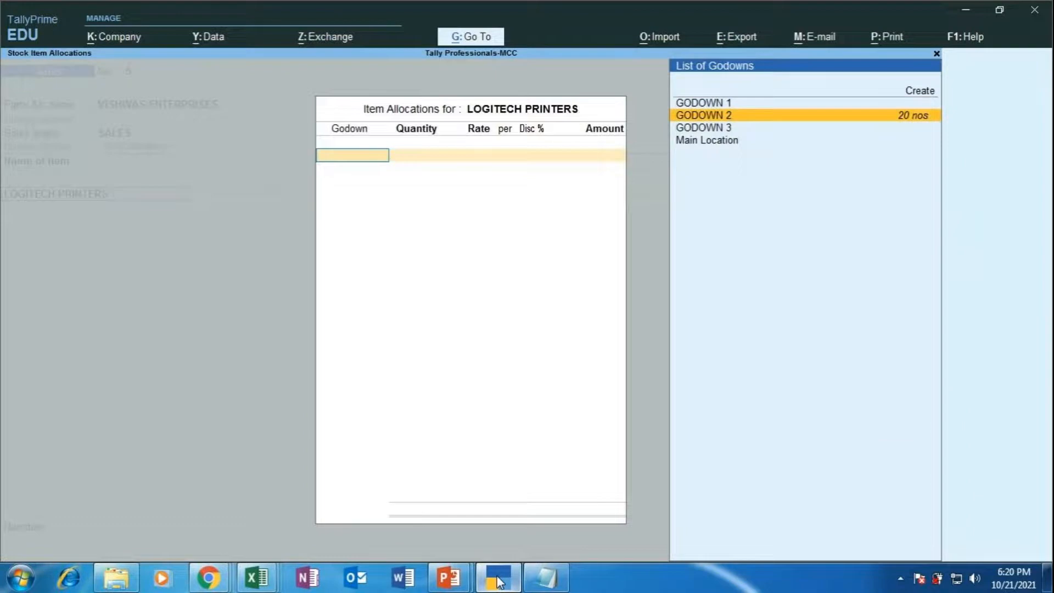
# Step: Allocate 8 nos of LOGITECH PRINTERS from GODOWN 2 at a rate of 18,000, checking the rate on the PowerPoint sales slide
pyautogui.press('Return')
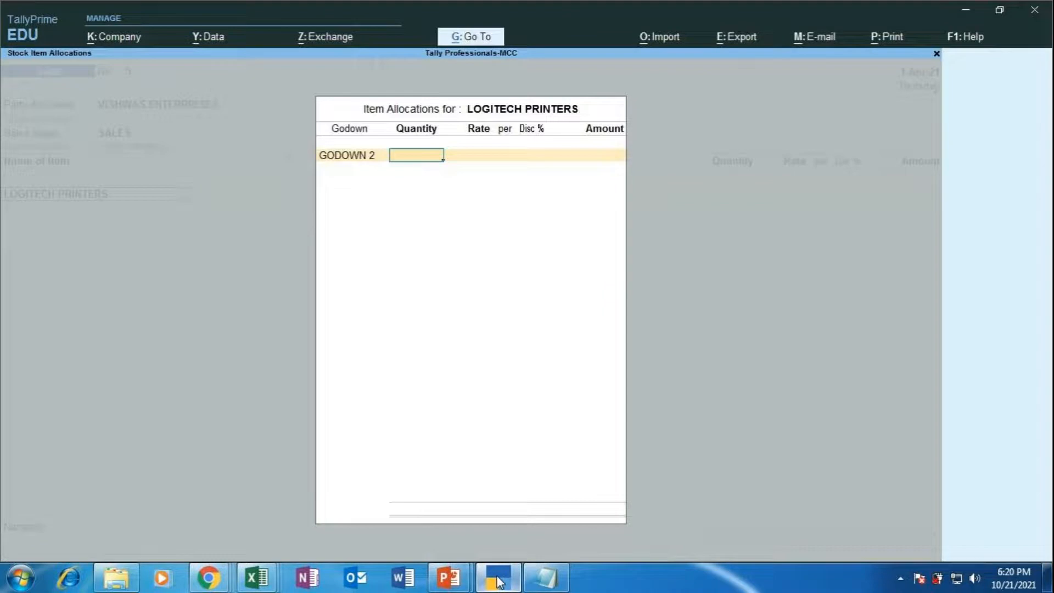
pyautogui.write('8')
pyautogui.press('Return')
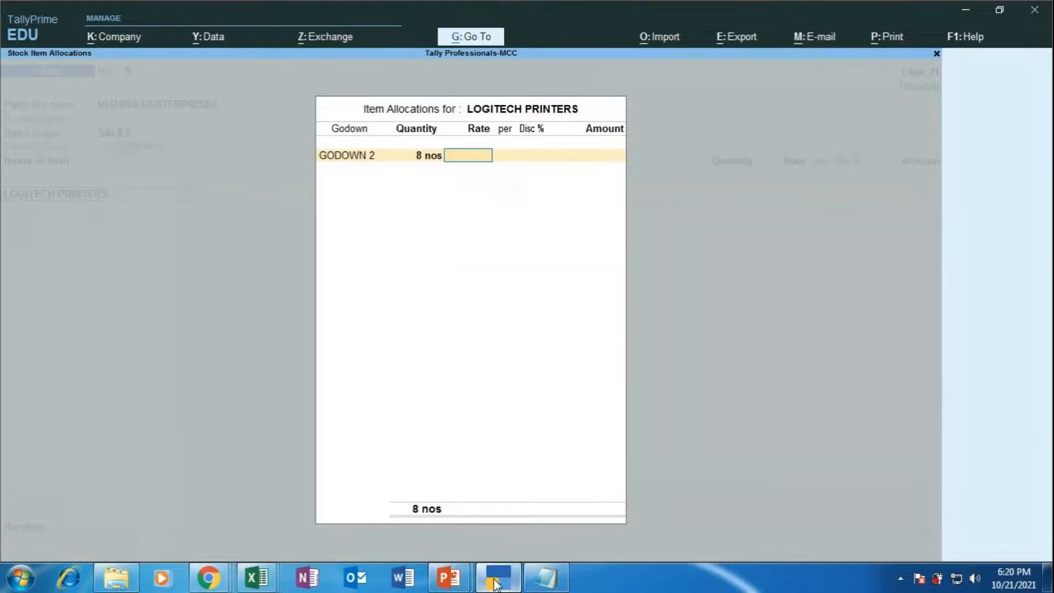
pyautogui.click(460, 579)
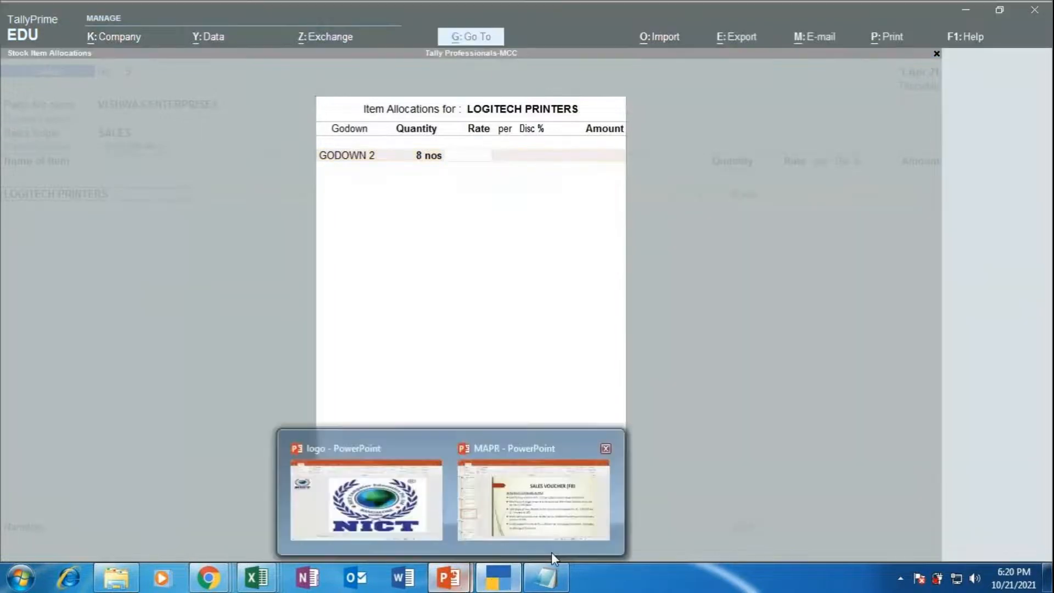
pyautogui.click(554, 522)
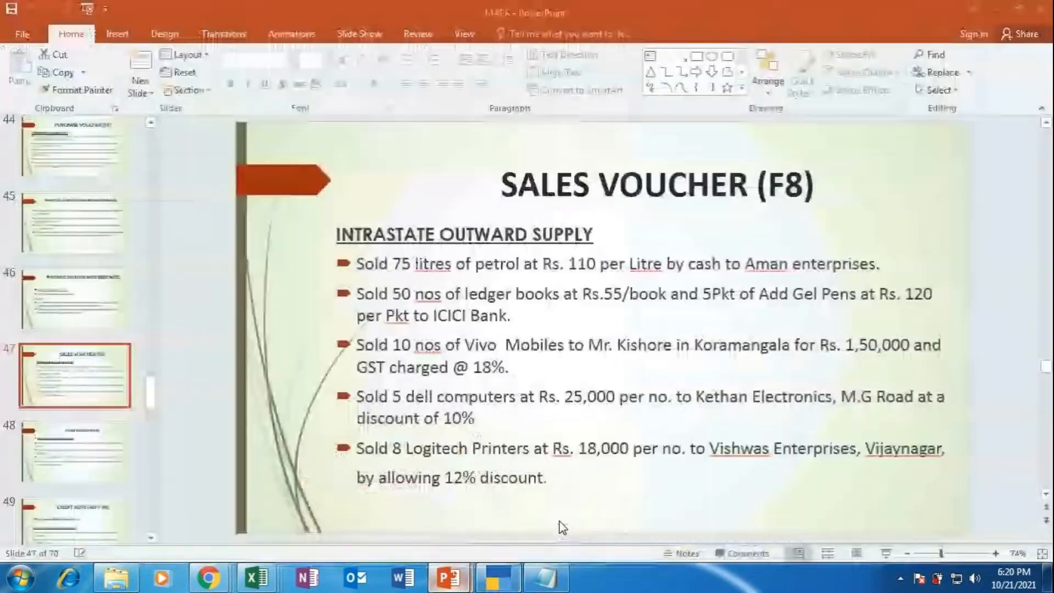
pyautogui.click(498, 578)
pyautogui.write('18,000')
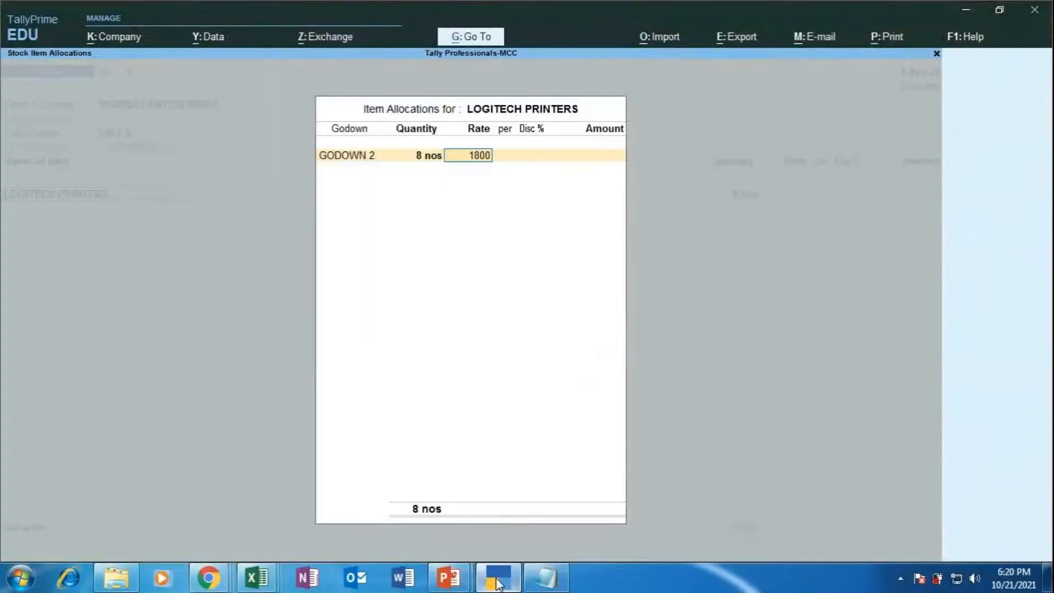
pyautogui.press('Return')
pyautogui.press('Return')
pyautogui.press('Return')
pyautogui.press('Return')
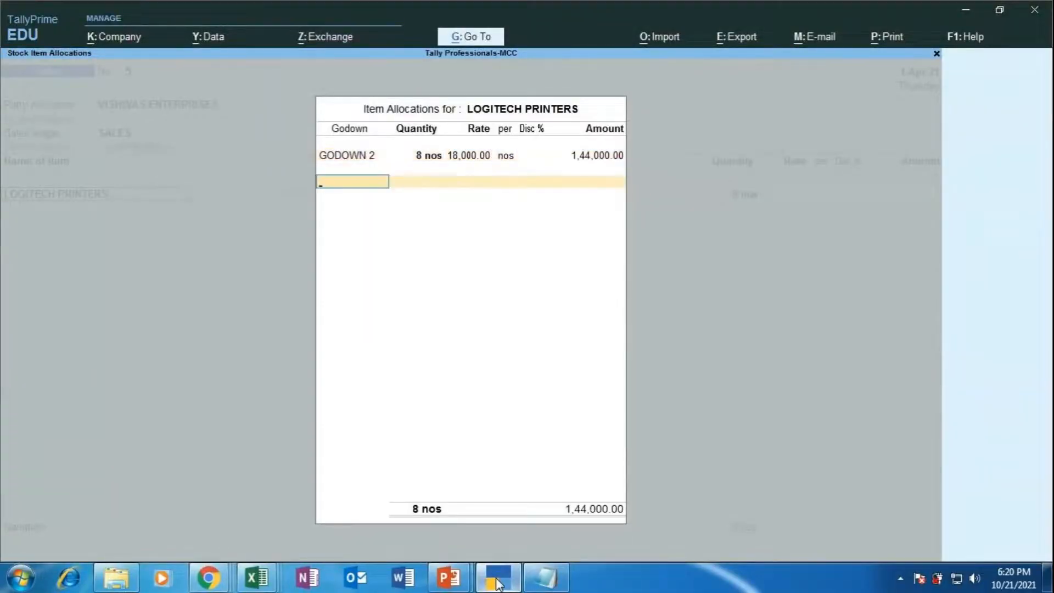
# Step: Check the discount on the PowerPoint sales slide, apply 12% to the LOGITECH PRINTERS line and finish the item allocation
pyautogui.press('BackSpace')
pyautogui.press('BackSpace')
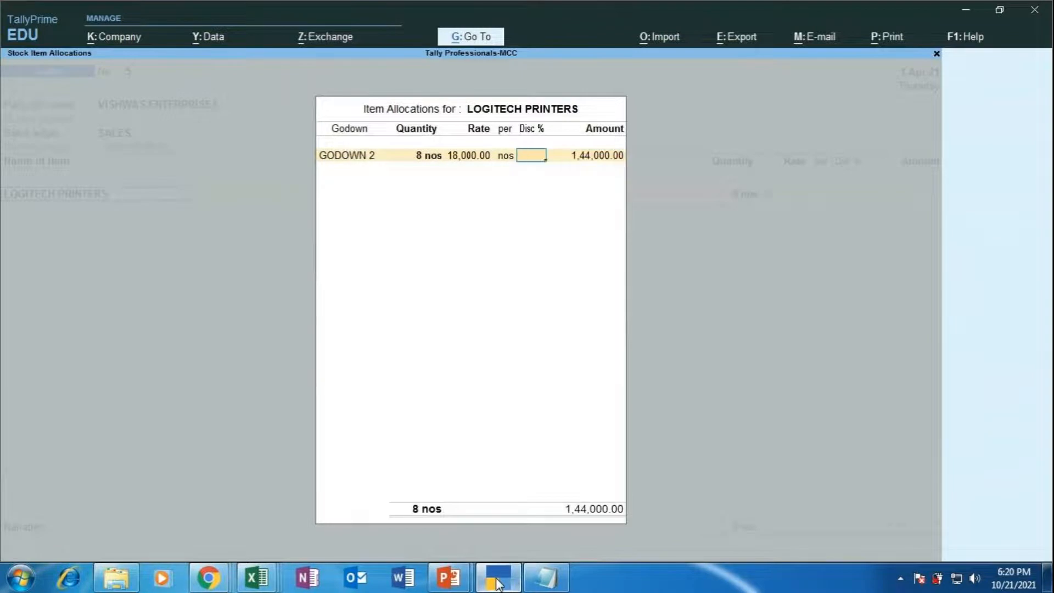
pyautogui.click(497, 579)
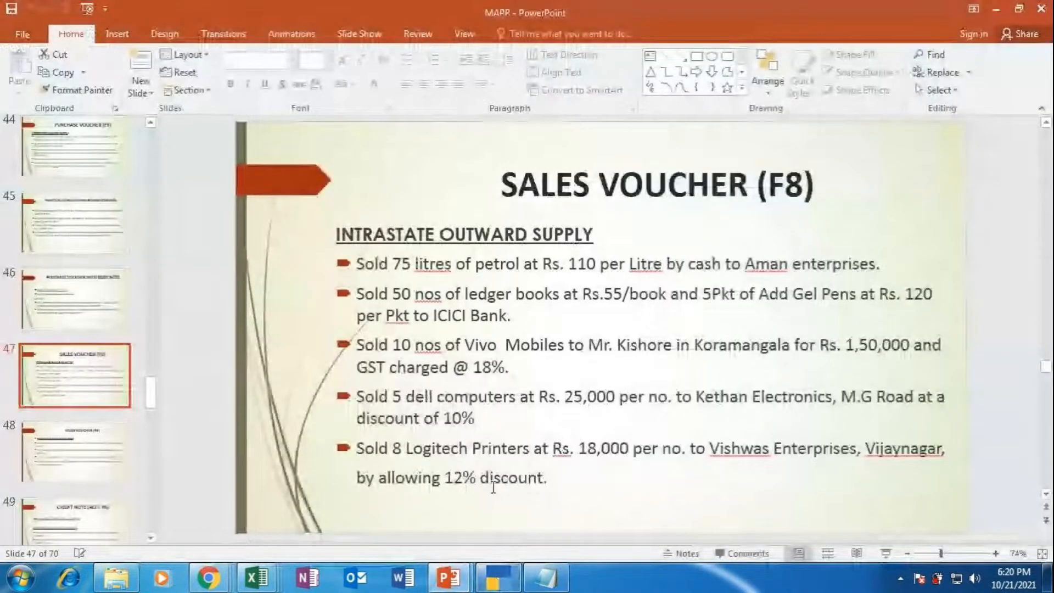
pyautogui.moveTo(454, 583)
pyautogui.click(496, 580)
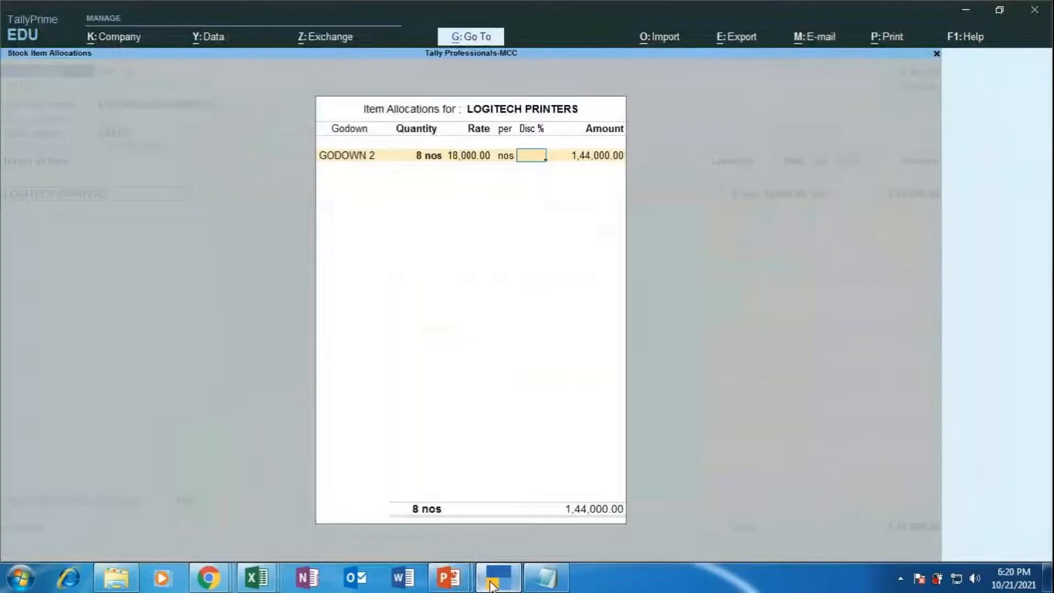
pyautogui.write('12')
pyautogui.press('Return')
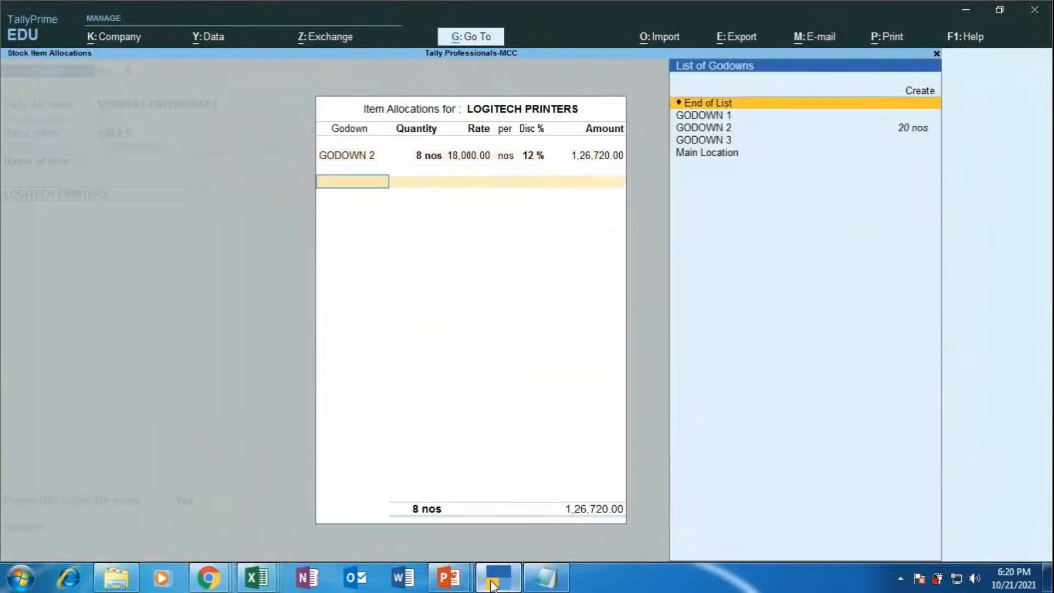
pyautogui.press('Return')
pyautogui.press('Return')
pyautogui.press('Return')
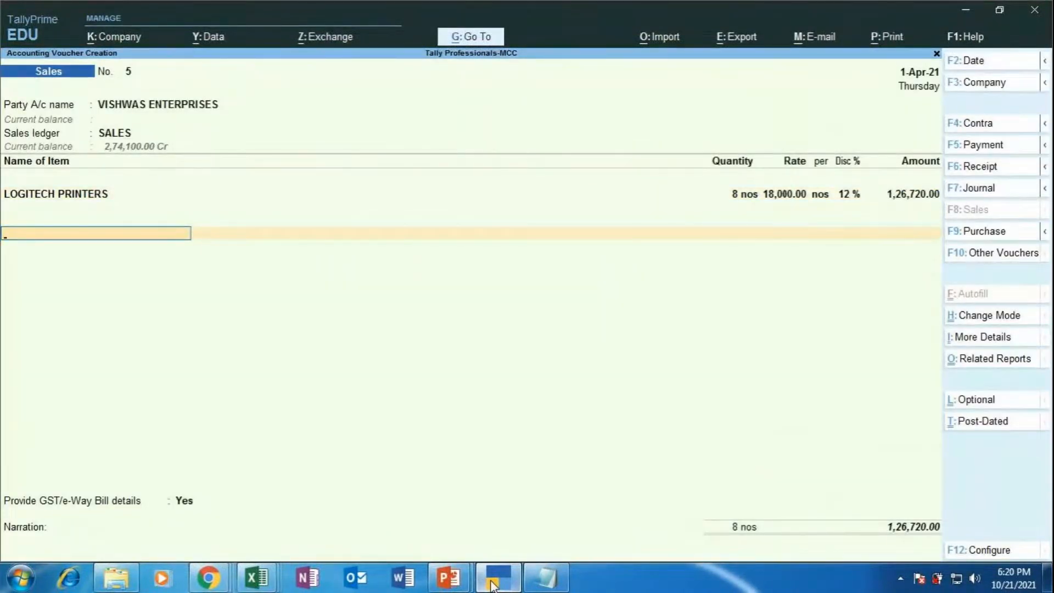
# Step: End the item list and add the CGST and SGST ledgers to the Vishwas Enterprises sales voucher
pyautogui.press('Return')
pyautogui.write('CGST')
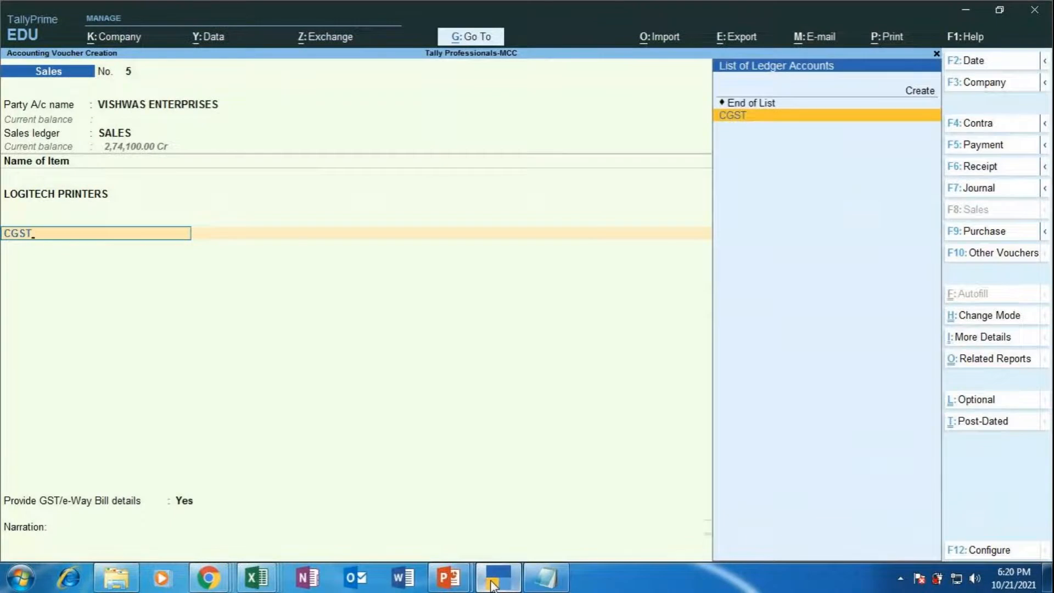
pyautogui.press('Return')
pyautogui.press('Return')
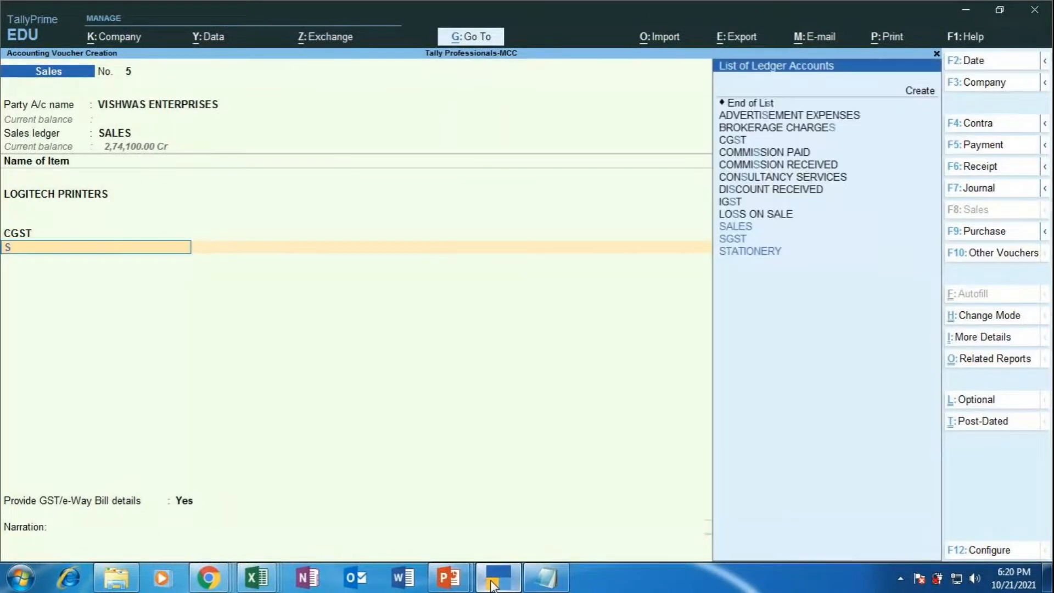
pyautogui.write('SGST')
pyautogui.press('Return')
pyautogui.press('Return')
pyautogui.press('Return')
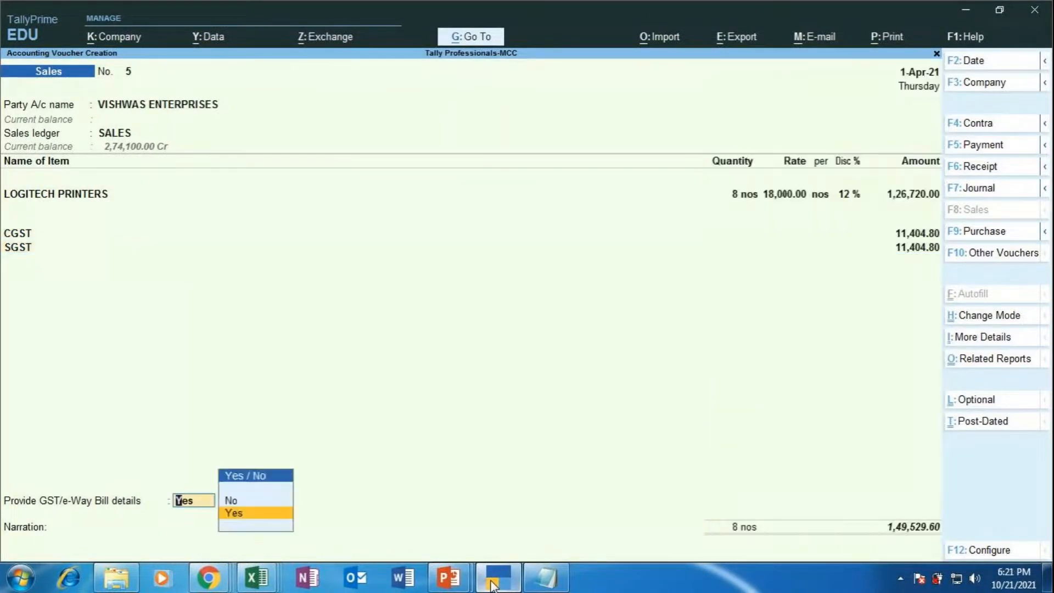
# Step: Keep Provide GST/e-Way Bill details as Yes and enter the e-Way Bill number
pyautogui.press('Return')
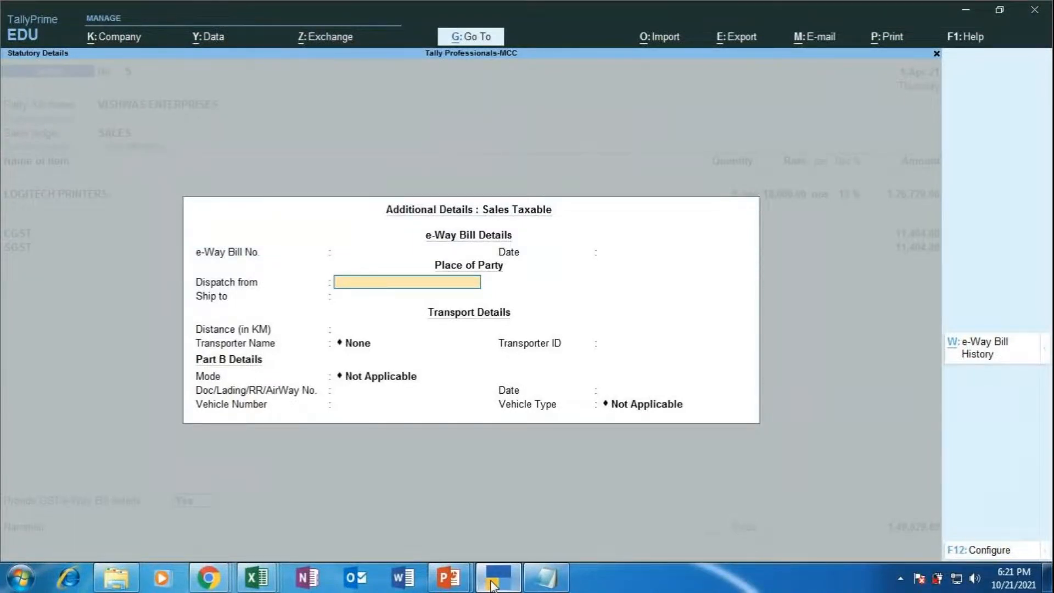
pyautogui.press('BackSpace')
pyautogui.press('BackSpace')
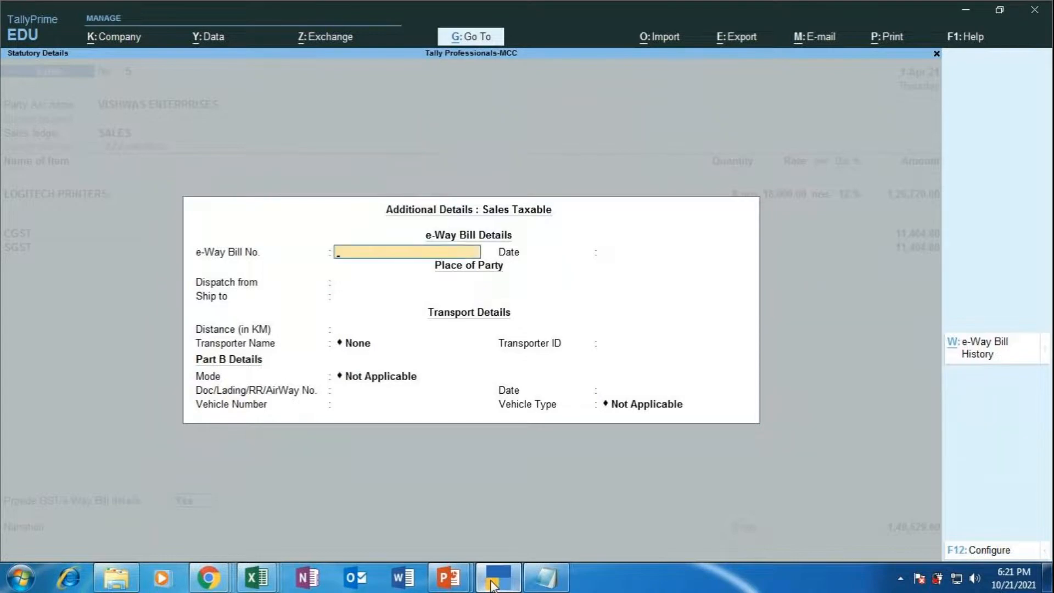
pyautogui.write('741025896320')
pyautogui.press('Return')
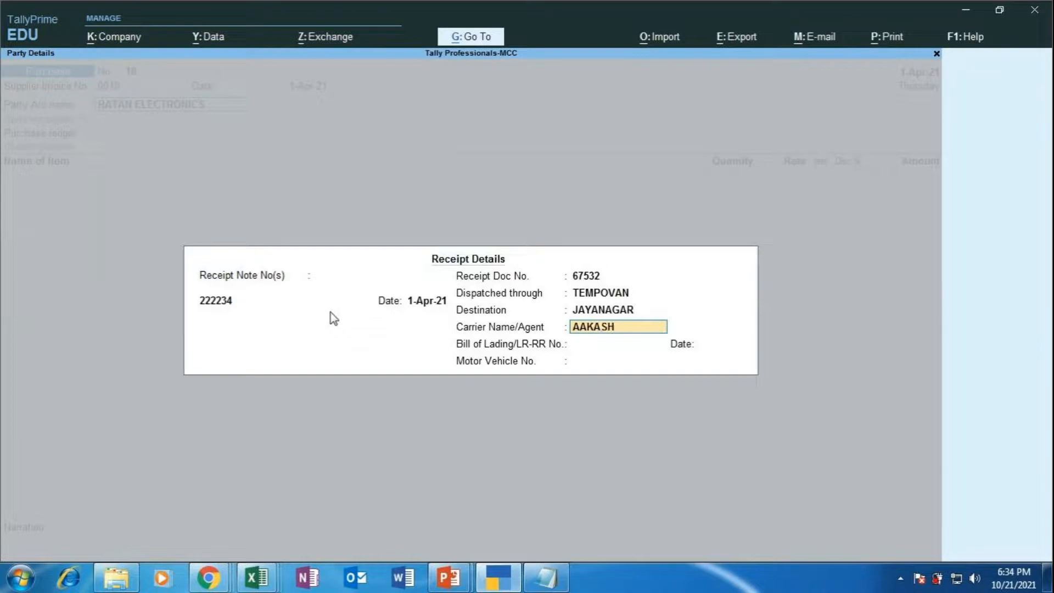
# Step: Complete the Ratan Electronics receipt details with carrier AAKASH ENTERPRISES and the motor vehicle number, and choose the PURCHASE ledger with its tax classification
pyautogui.write('ENTERPRISES')
pyautogui.press('Return')
pyautogui.press('Return')
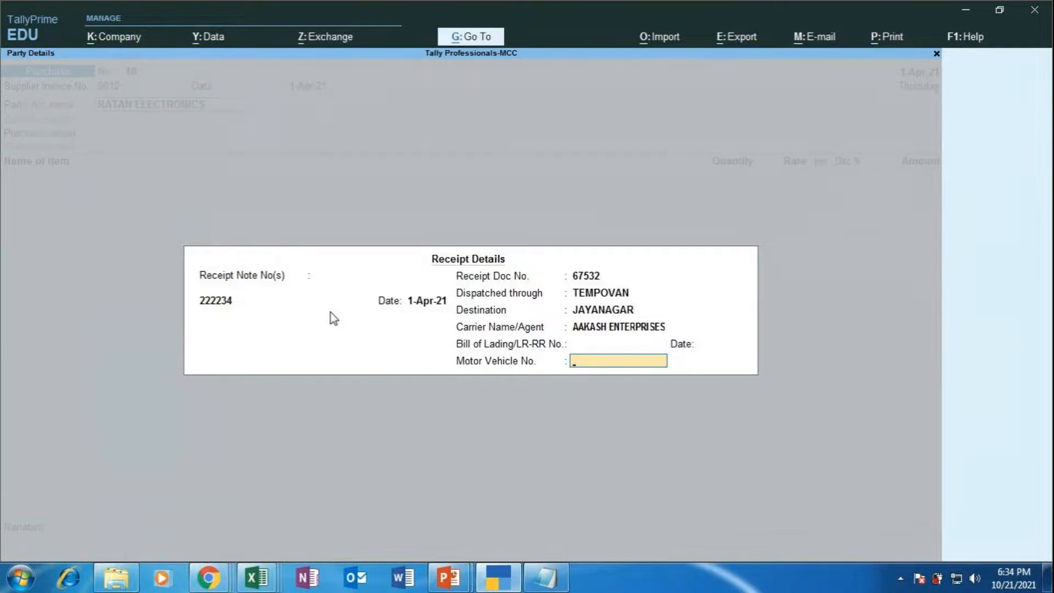
pyautogui.write('KA')
pyautogui.press('Return')
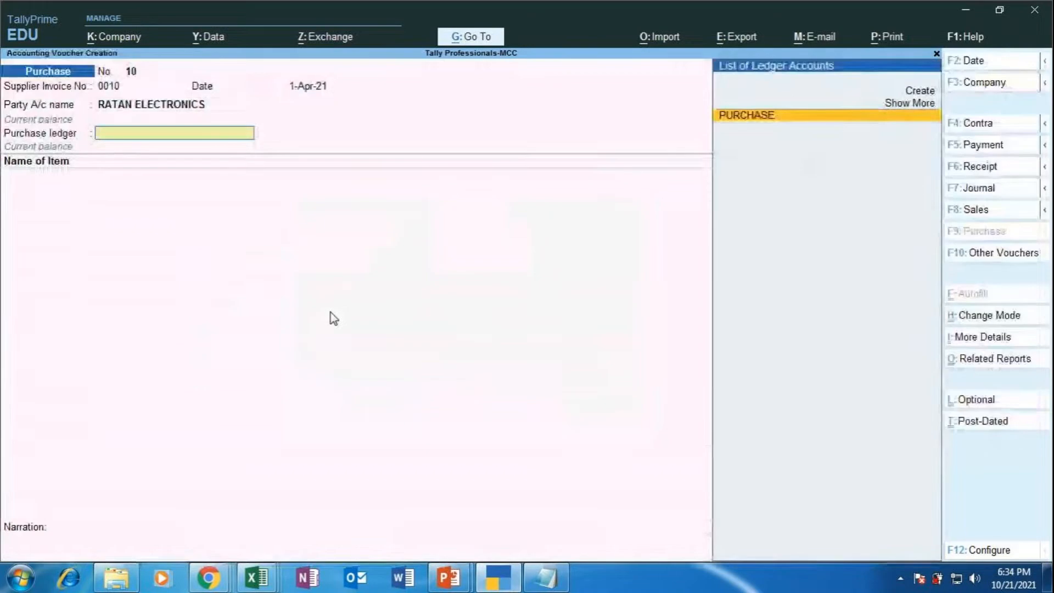
pyautogui.press('Return')
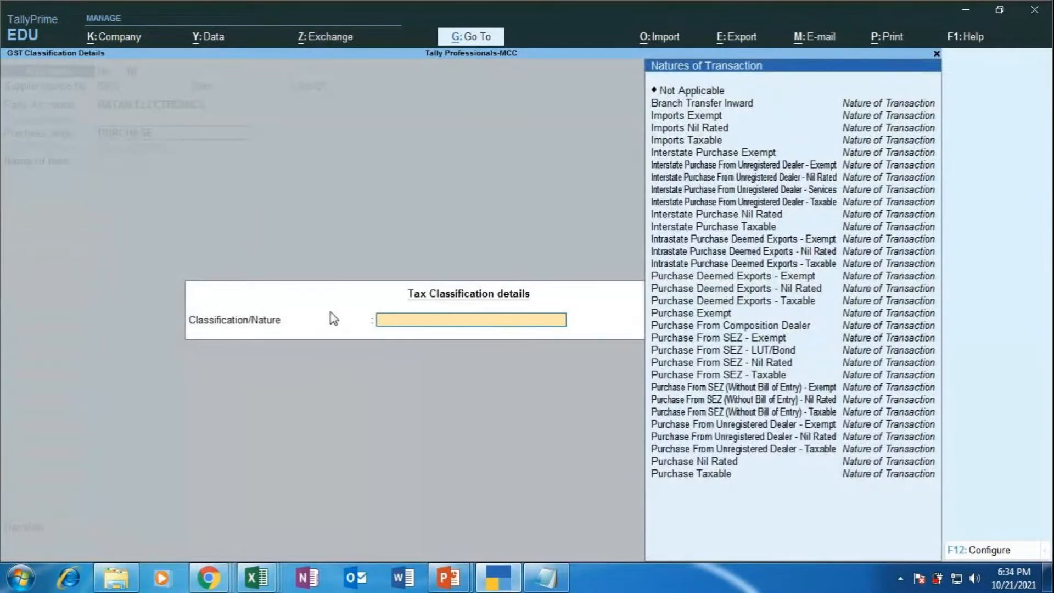
pyautogui.press('Return')
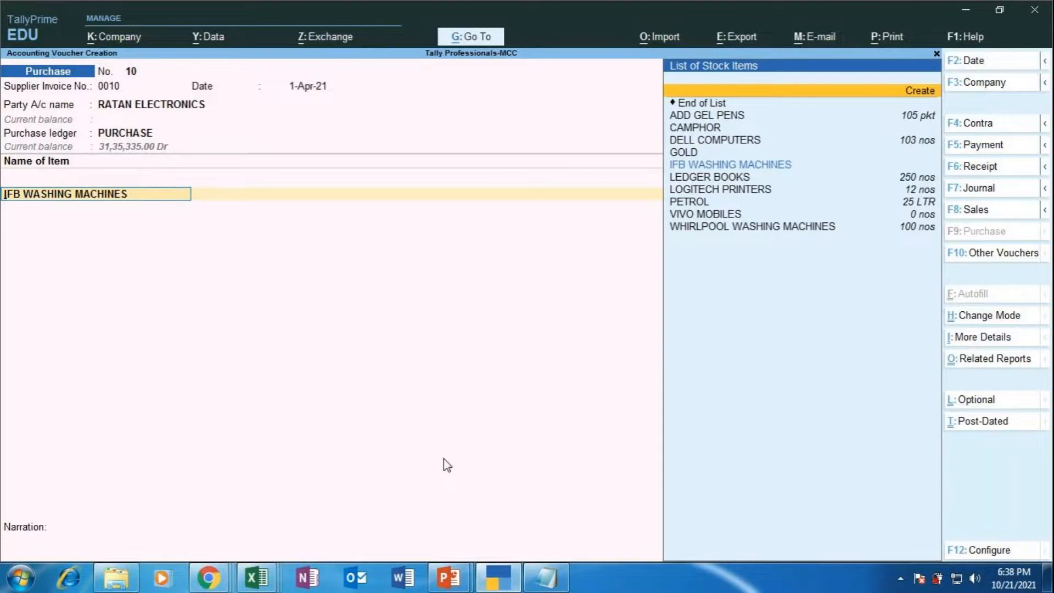
# Step: Open the IFB WASHING MACHINES stock item master from the purchase voucher, review its settings and return to the voucher
pyautogui.press('alt')
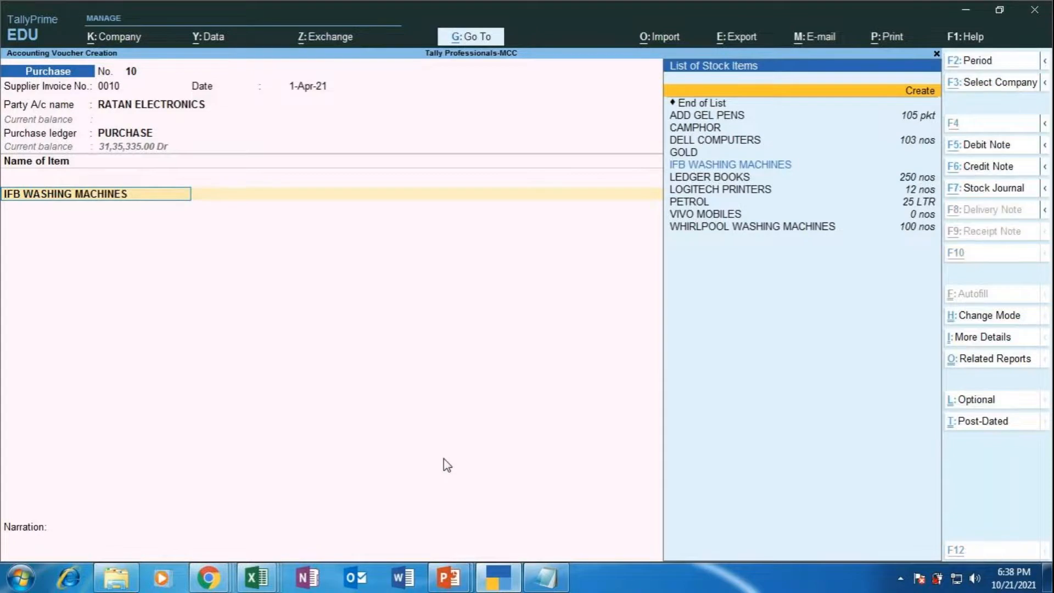
pyautogui.hotkey('alt', 'g')
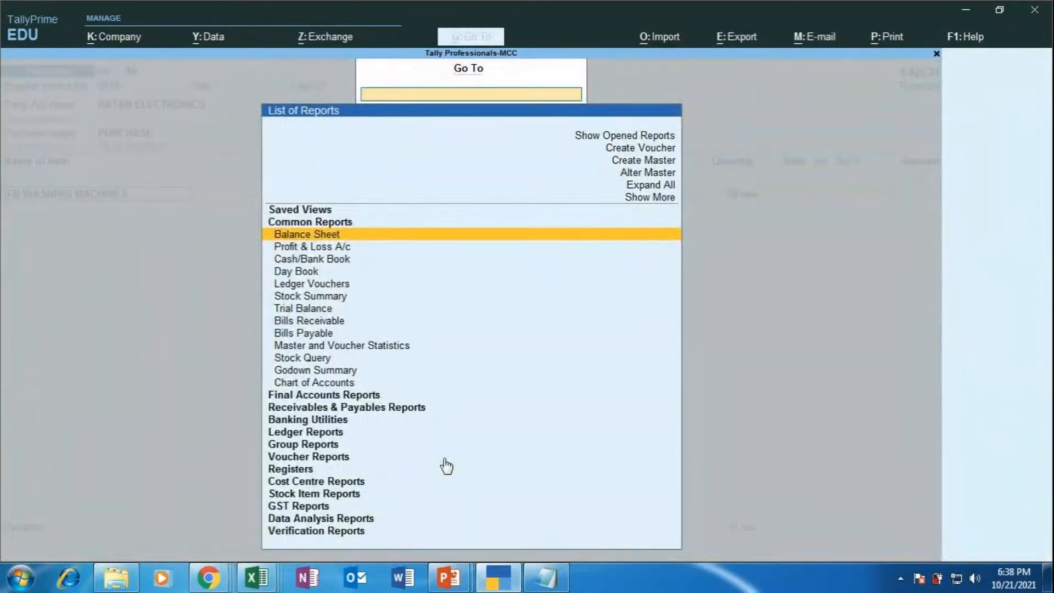
pyautogui.press('Up')
pyautogui.press('Up')
pyautogui.press('Up')
pyautogui.press('Up')
pyautogui.press('Up')
pyautogui.press('Return')
pyautogui.press('Down')
pyautogui.press('Down')
pyautogui.press('Down')
pyautogui.press('Down')
pyautogui.press('Down')
pyautogui.press('Down')
pyautogui.press('Down')
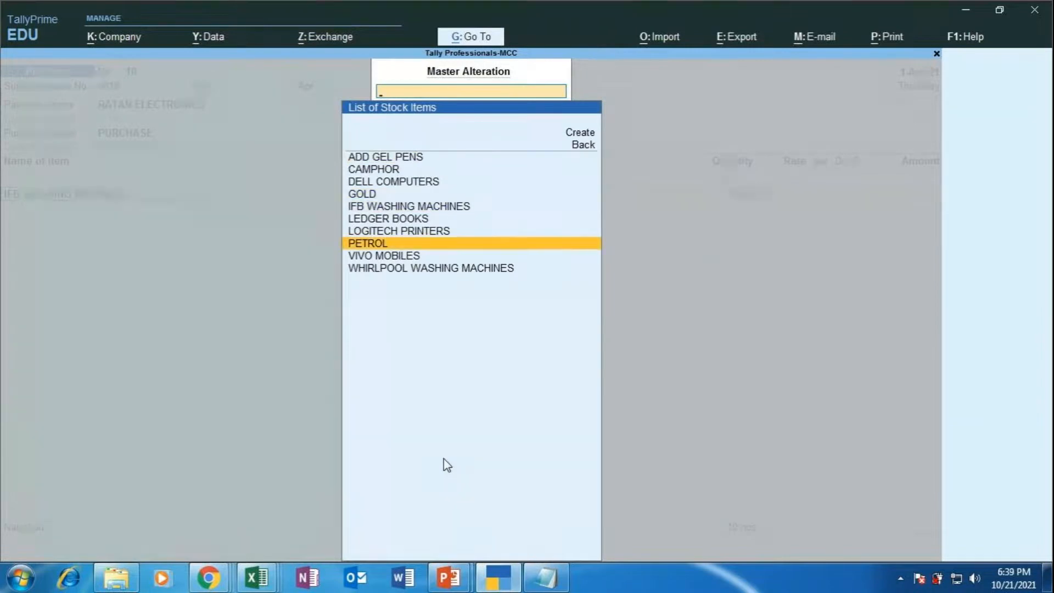
pyautogui.press('Up')
pyautogui.press('Up')
pyautogui.press('Up')
pyautogui.press('Return')
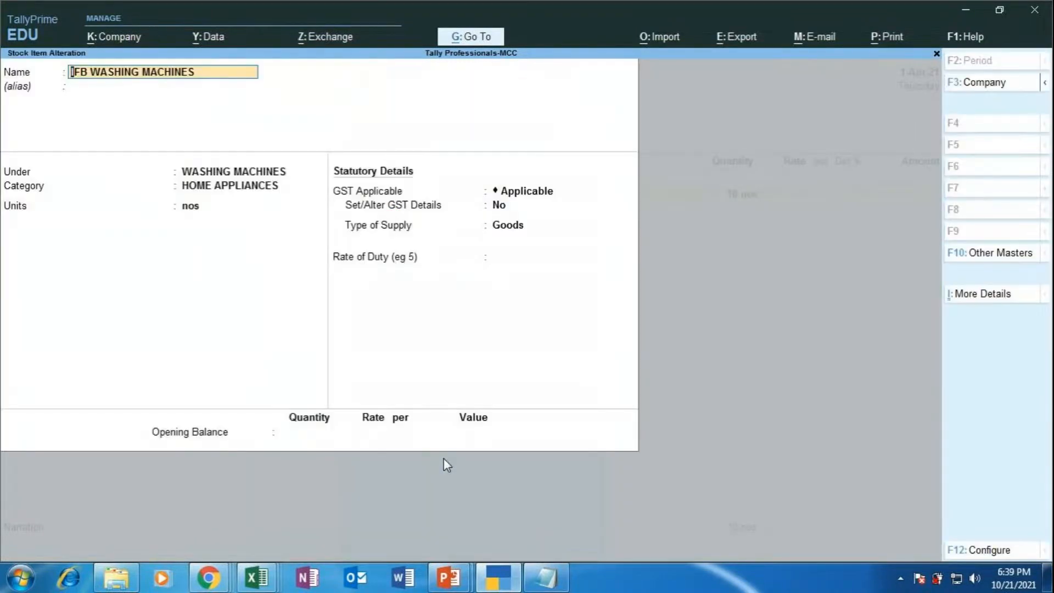
pyautogui.press('Escape')
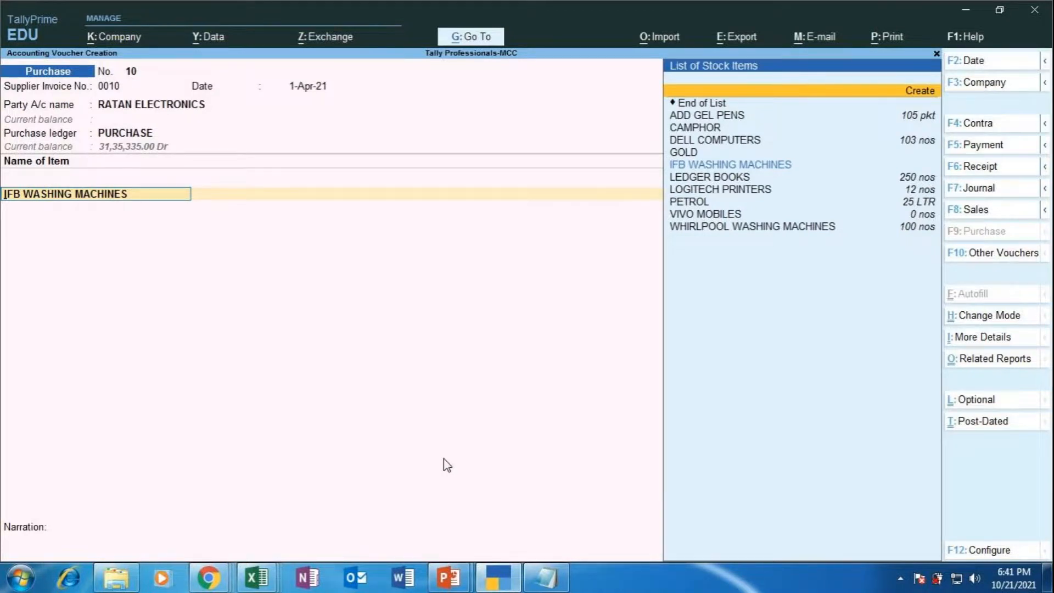
# Step: Open the list of stock items for master alteration from within the Ratan Electronics purchase voucher
pyautogui.hotkey('alt', 'g')
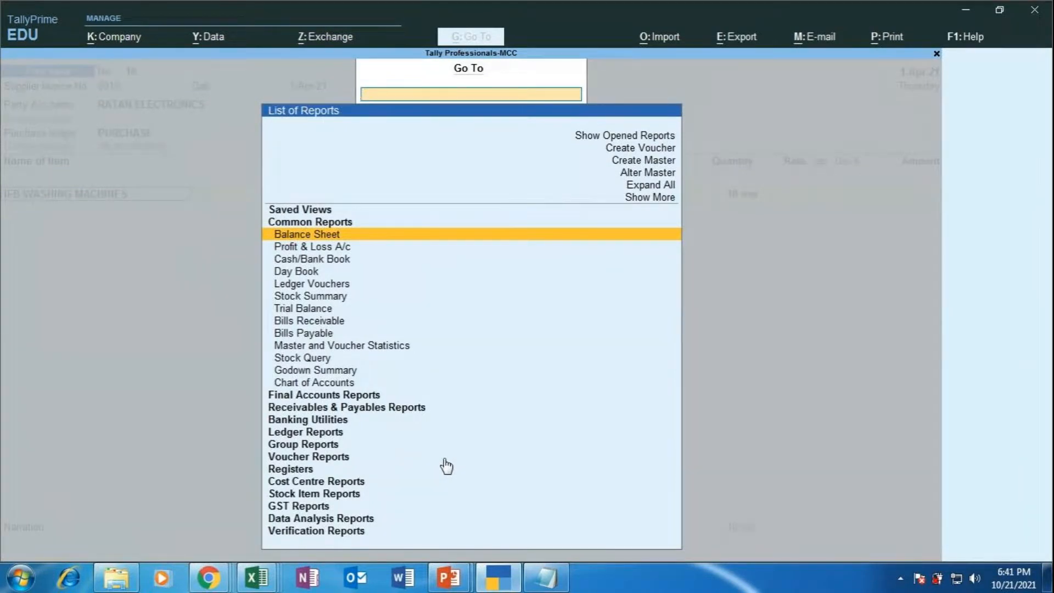
pyautogui.press('Up')
pyautogui.press('Up')
pyautogui.press('Up')
pyautogui.press('Up')
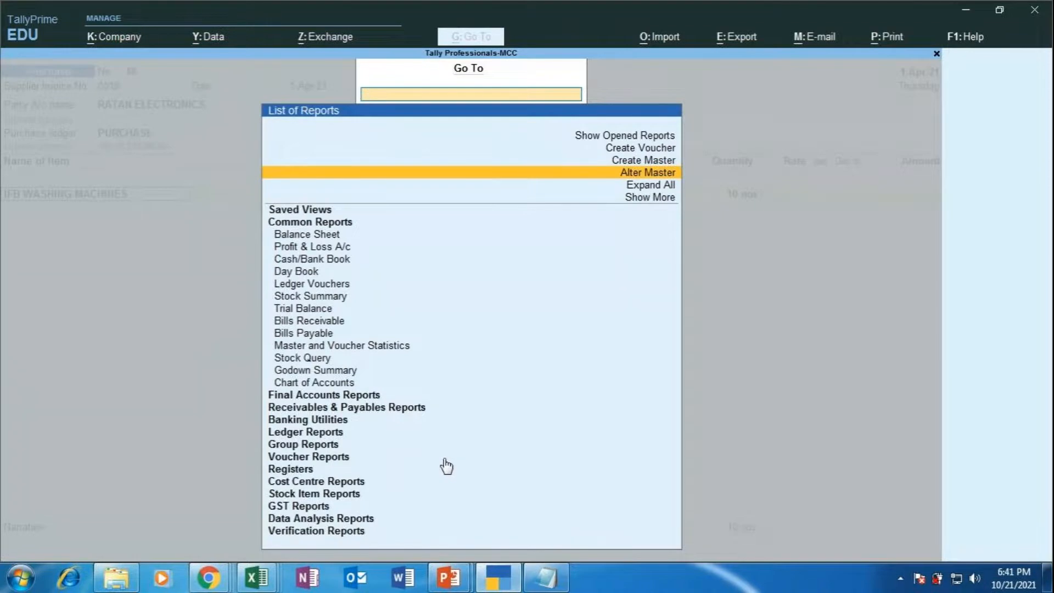
pyautogui.press('Return')
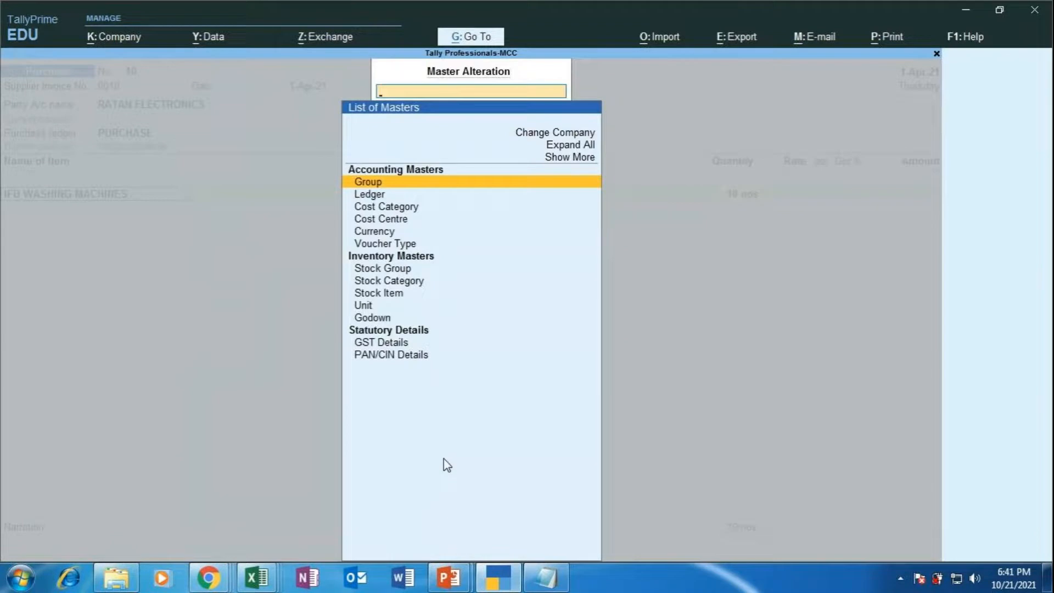
pyautogui.press('Down')
pyautogui.press('Down')
pyautogui.press('Down')
pyautogui.press('Down')
pyautogui.press('Down')
pyautogui.press('Down')
pyautogui.press('Down')
pyautogui.press('Down')
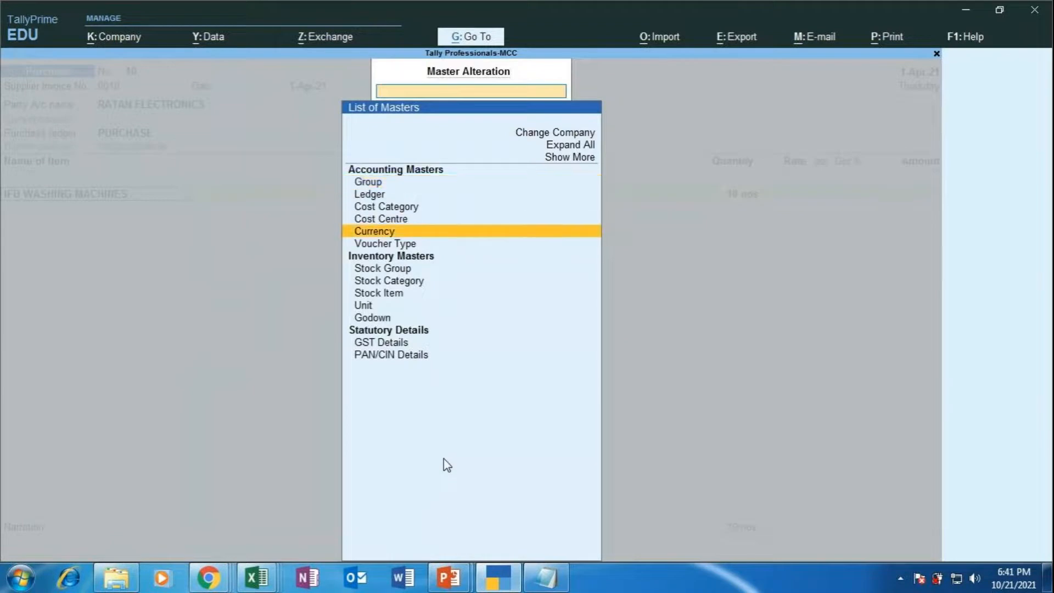
pyautogui.press('Return')
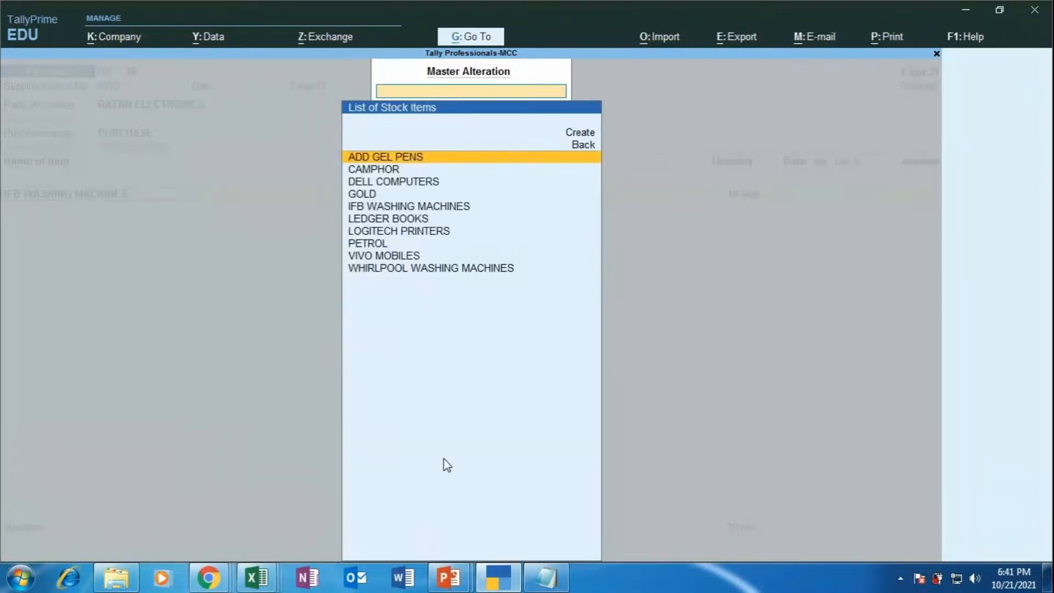
# Step: Open the IFB WASHING MACHINES stock item for alteration, go through its fields and accept the master
pyautogui.press('Down')
pyautogui.press('Down')
pyautogui.press('Down')
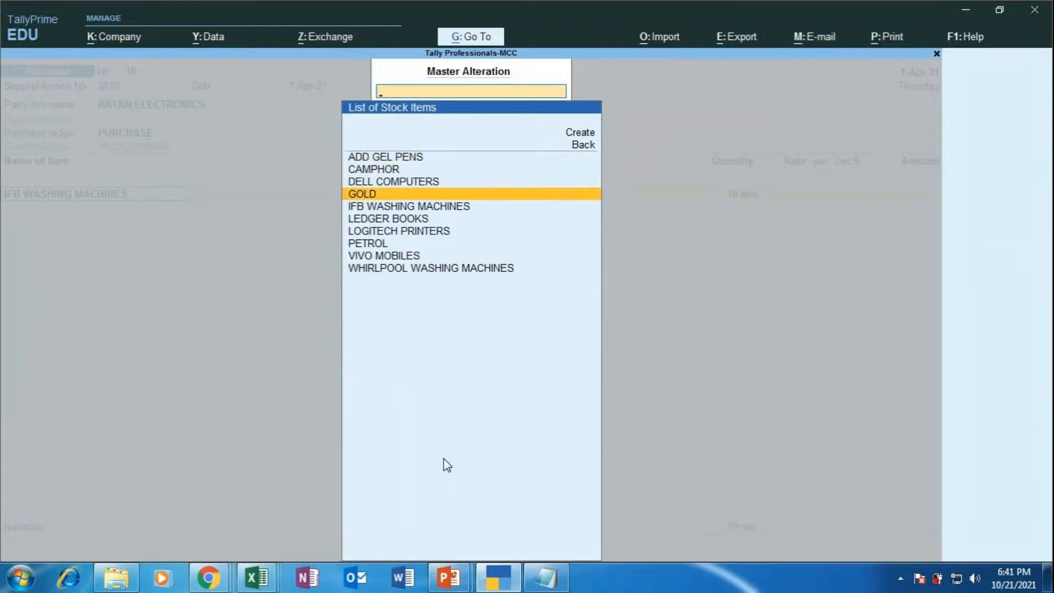
pyautogui.press('Down')
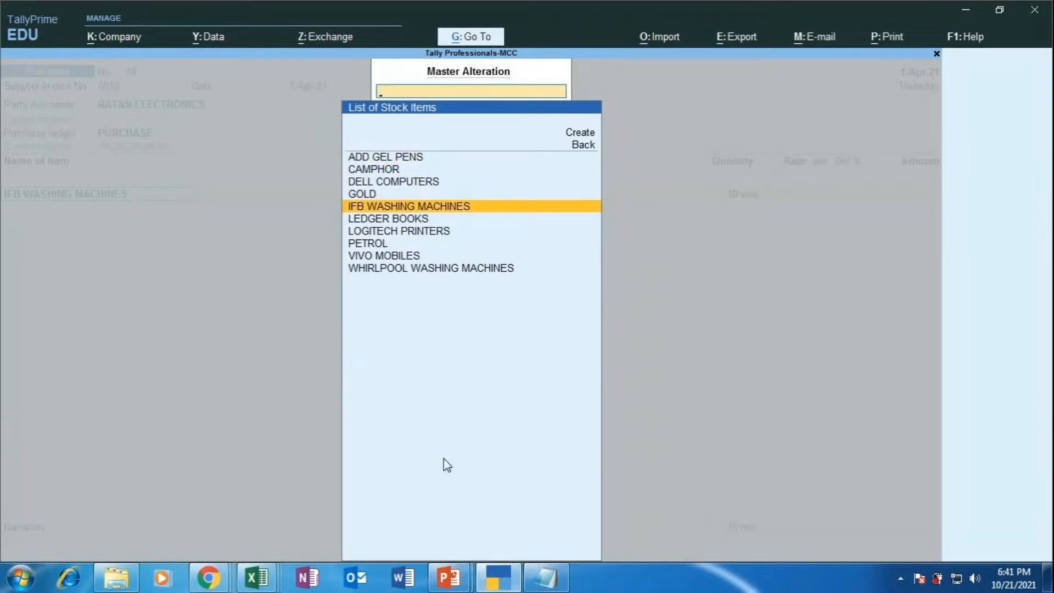
pyautogui.press('Return')
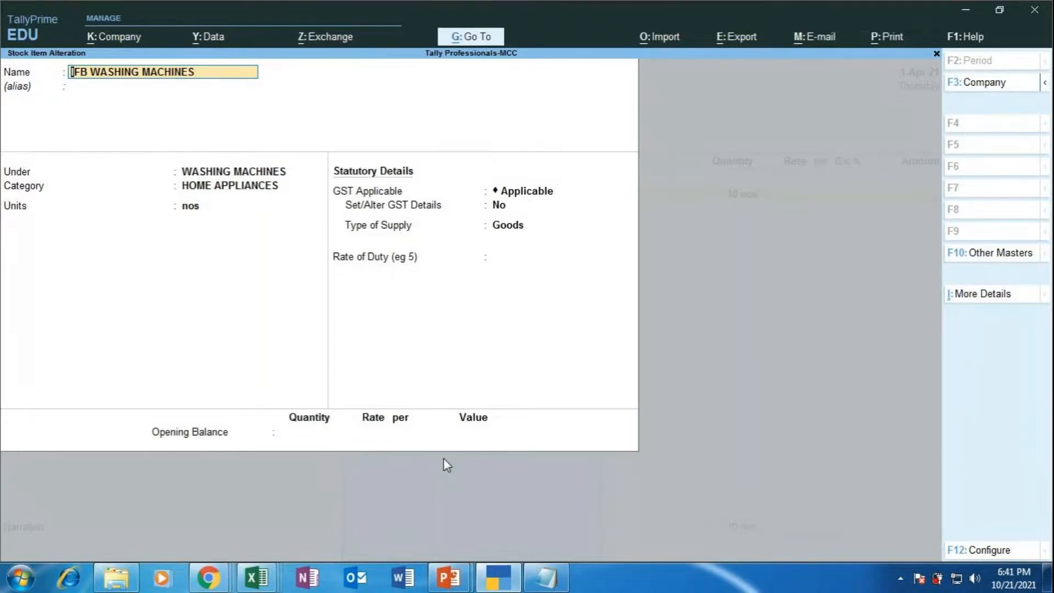
pyautogui.press('Return')
pyautogui.press('Return')
pyautogui.press('Return')
pyautogui.press('Return')
pyautogui.press('Return')
pyautogui.press('Return')
pyautogui.press('Return')
pyautogui.hotkey('ctrl', 'a')
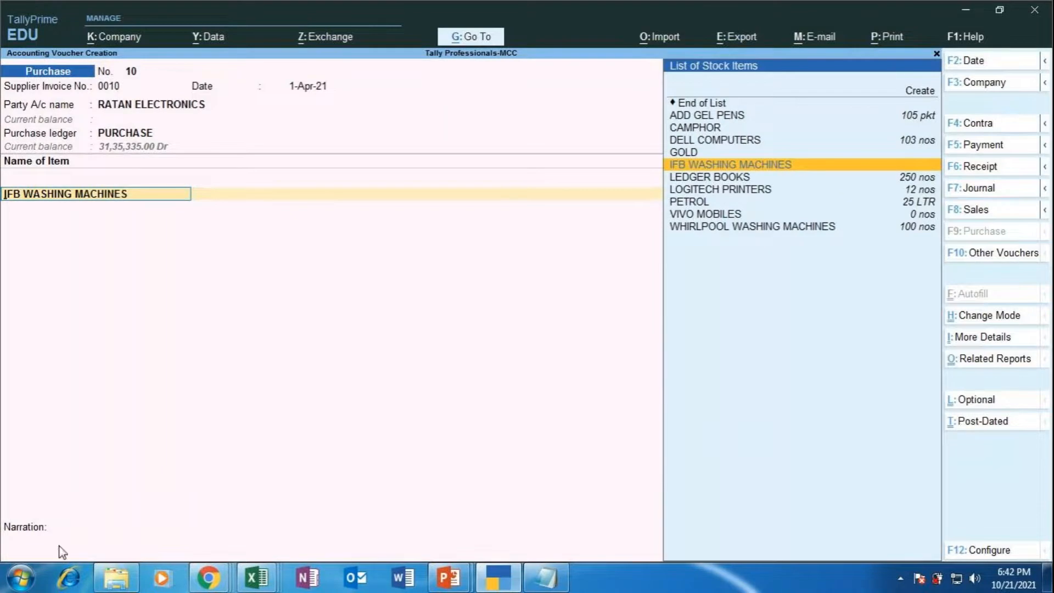
# Step: Consult the sales exercise slide in PowerPoint, return to TallyPrime and set the IFB WASHING MACHINES purchase rate to 22500
pyautogui.moveTo(208, 578)
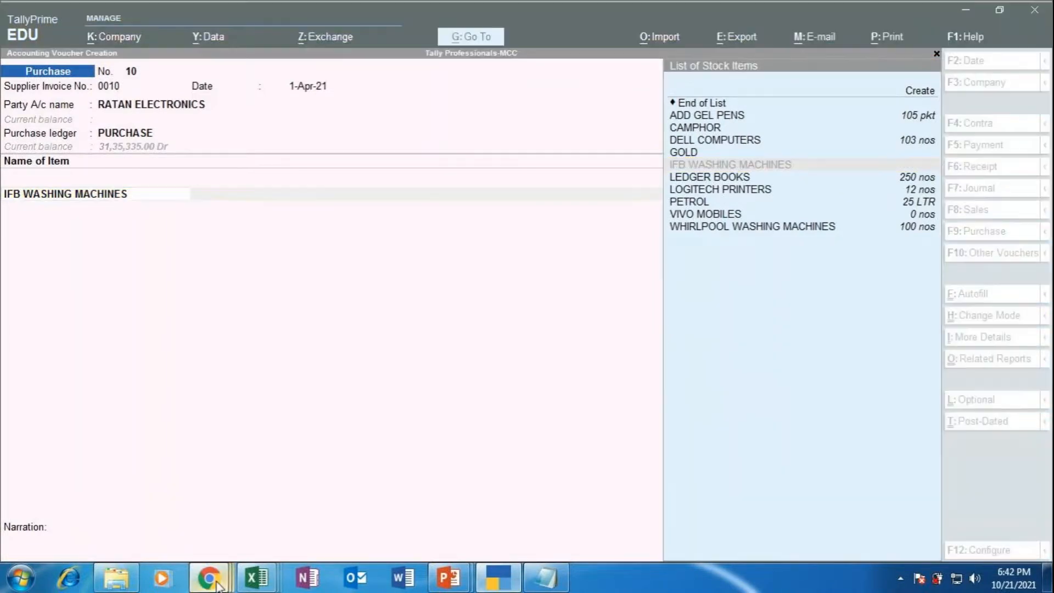
pyautogui.click(257, 473)
pyautogui.click(520, 502)
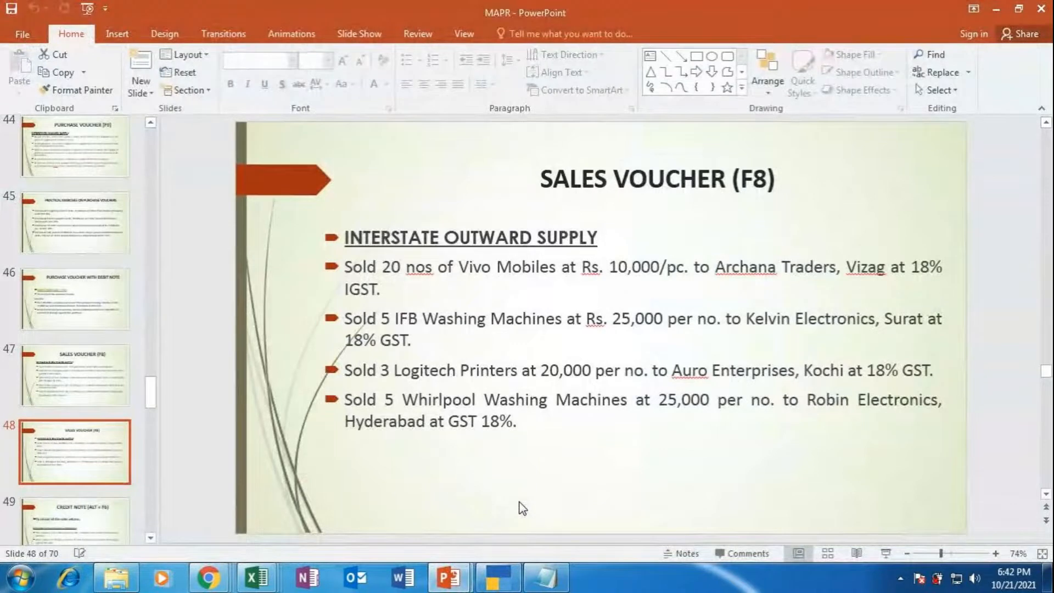
pyautogui.click(508, 580)
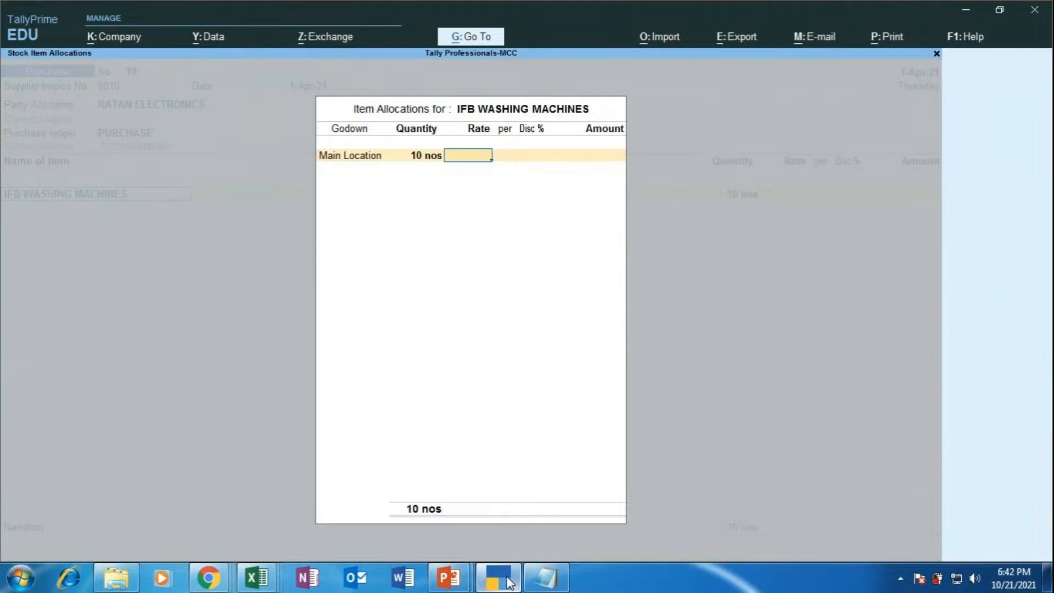
pyautogui.write('22500')
pyautogui.press('Return')
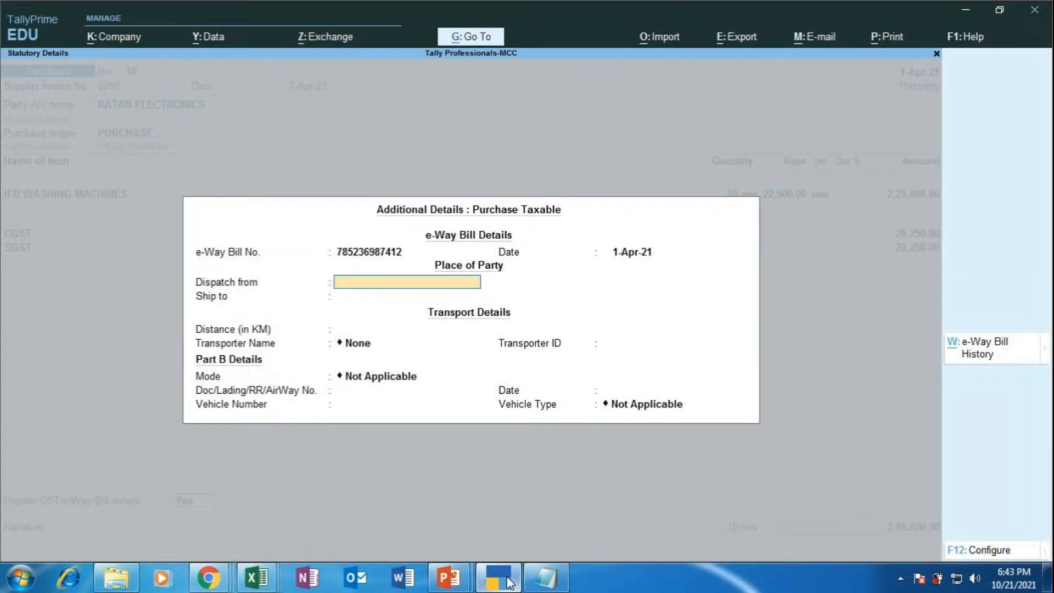
# Step: Complete the e-Way Bill place and transport details with dispatch from VASANTHNAGAR, ship to JAYANAGAR and a distance of 8 km
pyautogui.write('VASANTHNAGAR')
pyautogui.press('Return')
pyautogui.write('J')
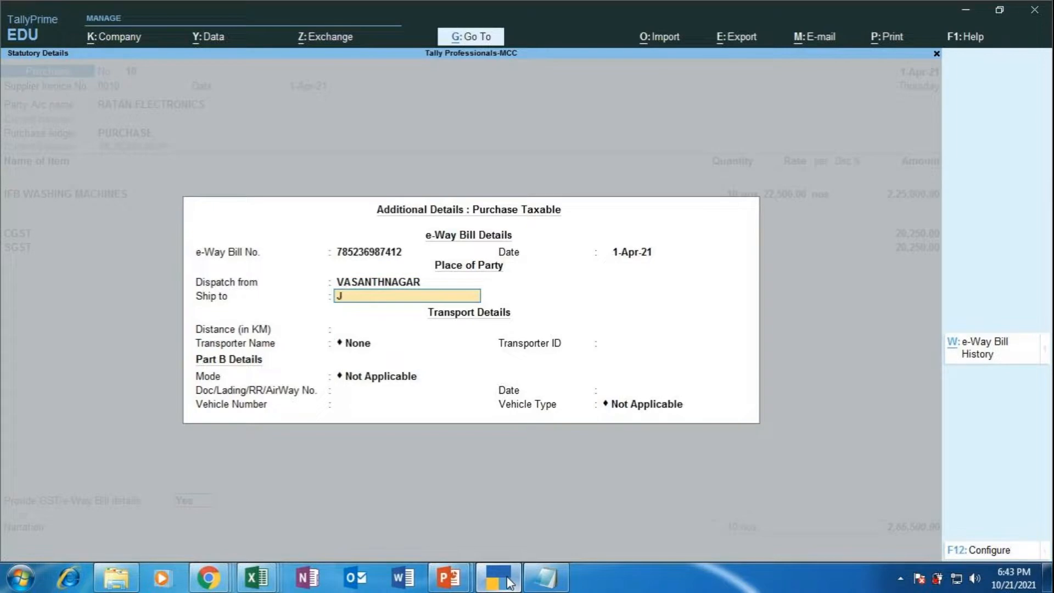
pyautogui.write('AYANAGAR')
pyautogui.press('Return')
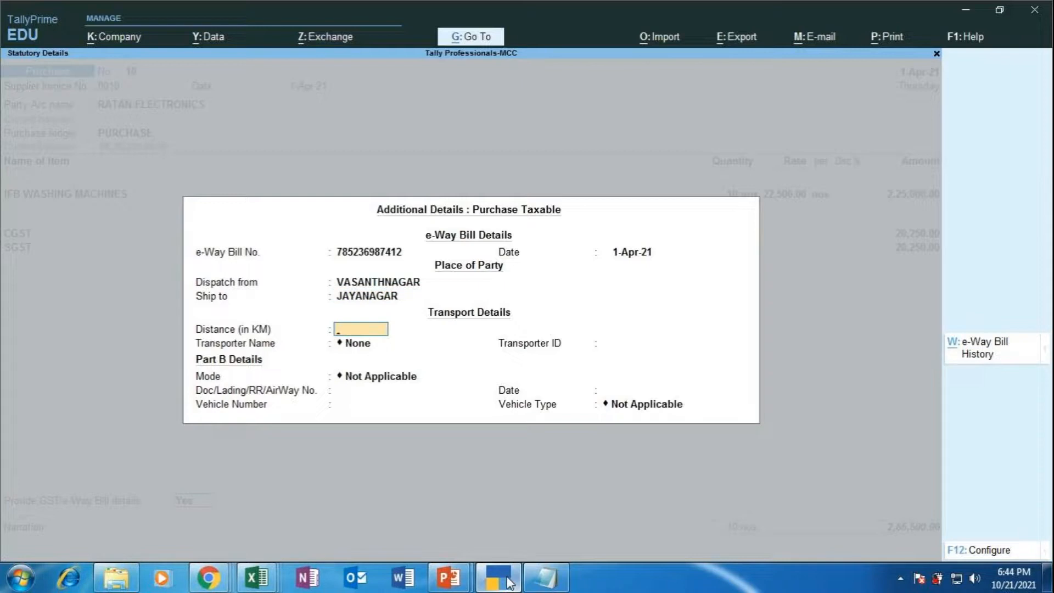
pyautogui.write('8')
pyautogui.press('Return')
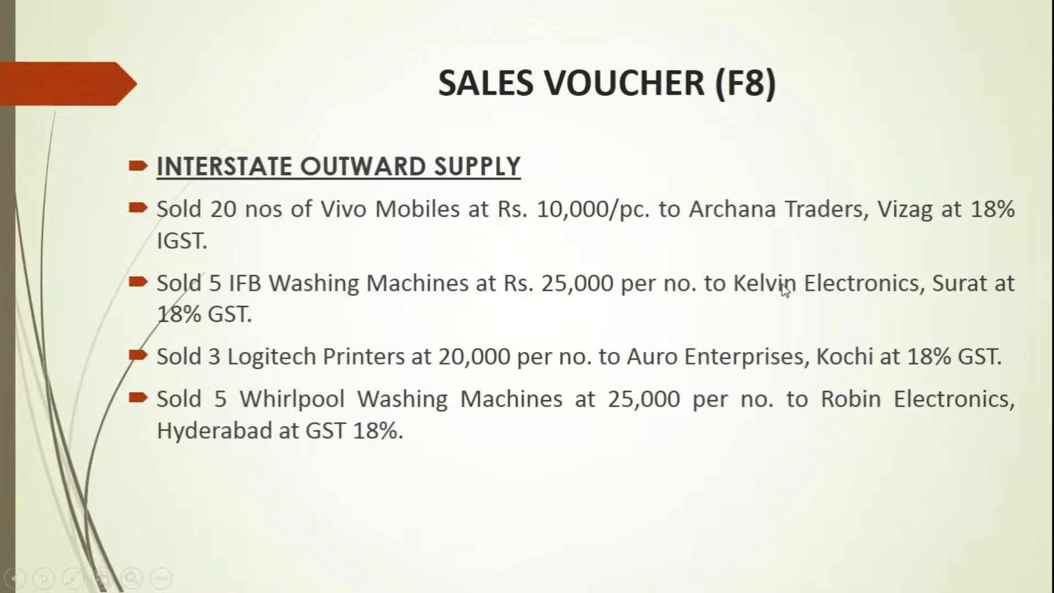
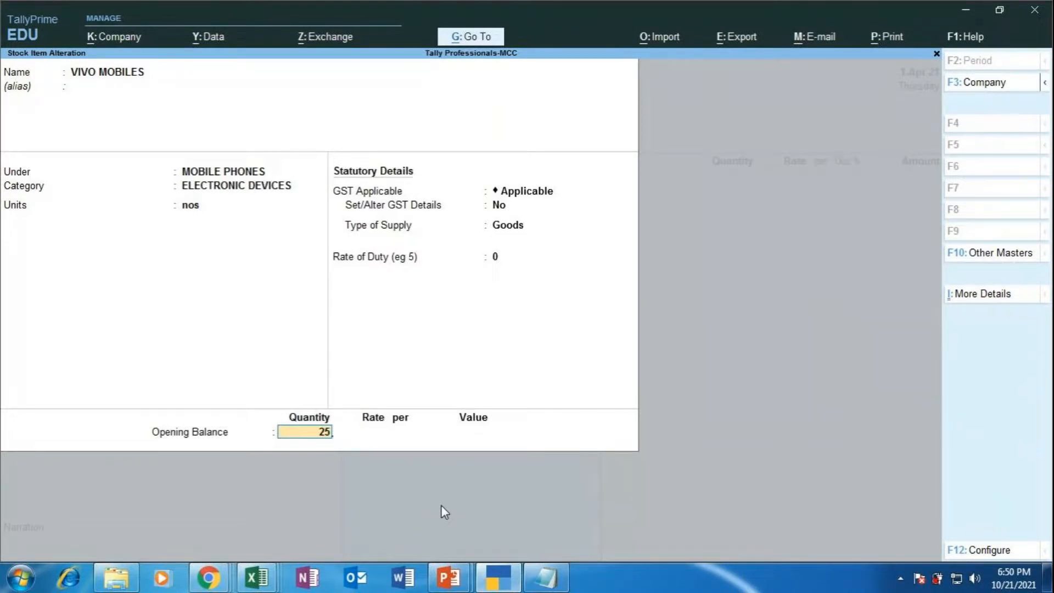
# Step: Enter the VIVO MOBILES opening balance of 25 nos allocated to GODOWN 1 and return to the purchase voucher
pyautogui.press('Return')
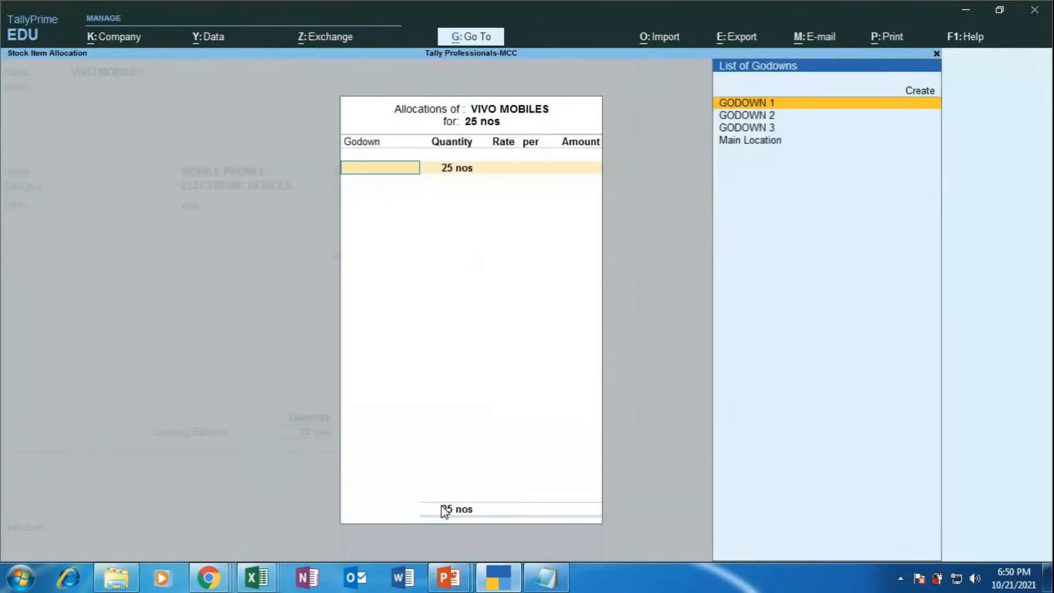
pyautogui.press('Return')
pyautogui.press('Return')
pyautogui.press('Return')
pyautogui.press('Return')
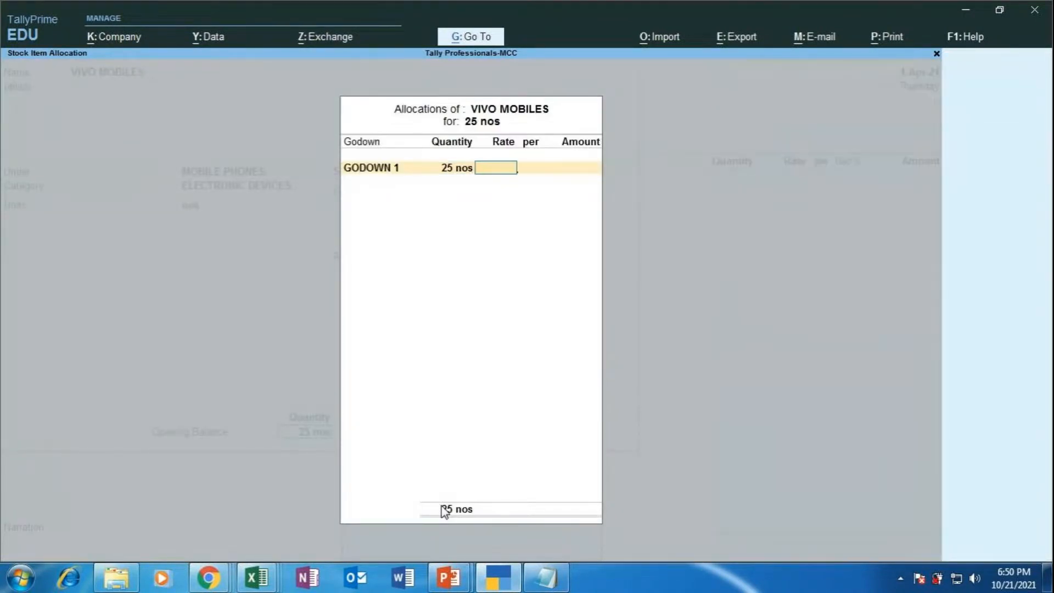
pyautogui.press('Return')
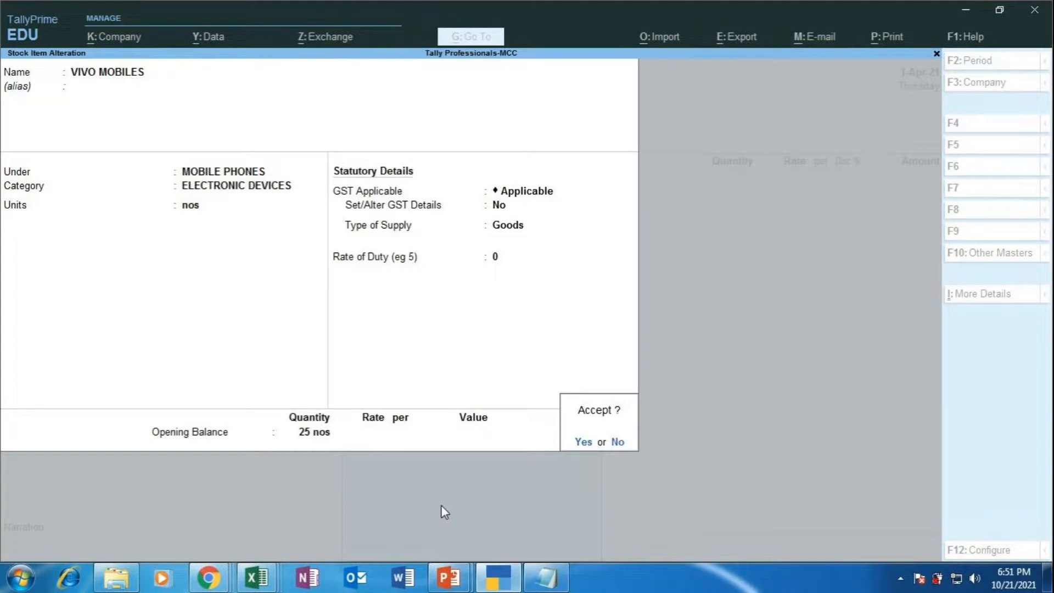
pyautogui.press('Escape')
pyautogui.press('Escape')
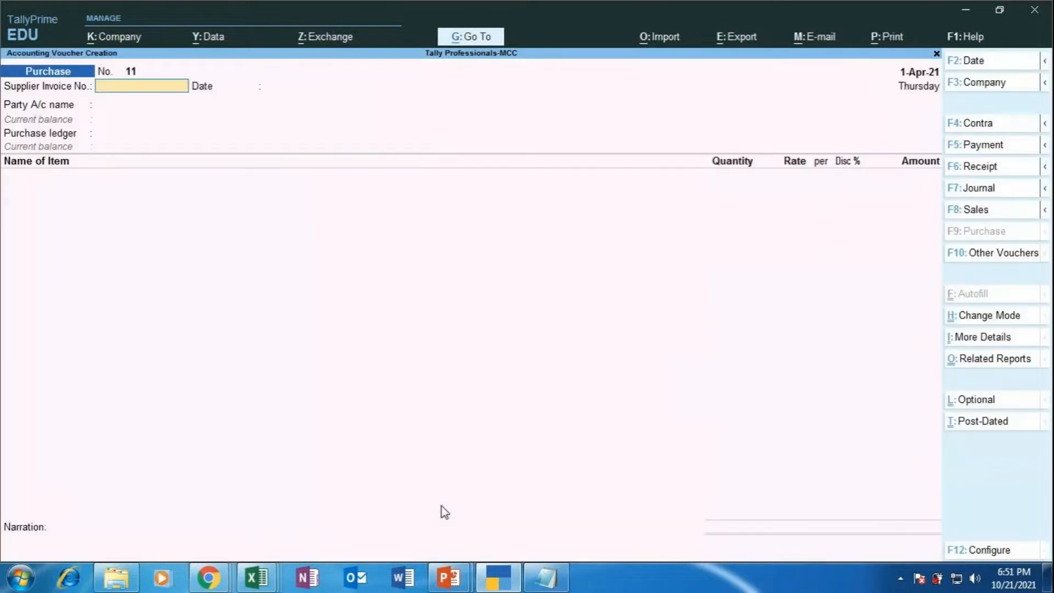
# Step: Open the Stock Summary report and check the closing stock of the MOBILE PHONES group
pyautogui.press('alt')
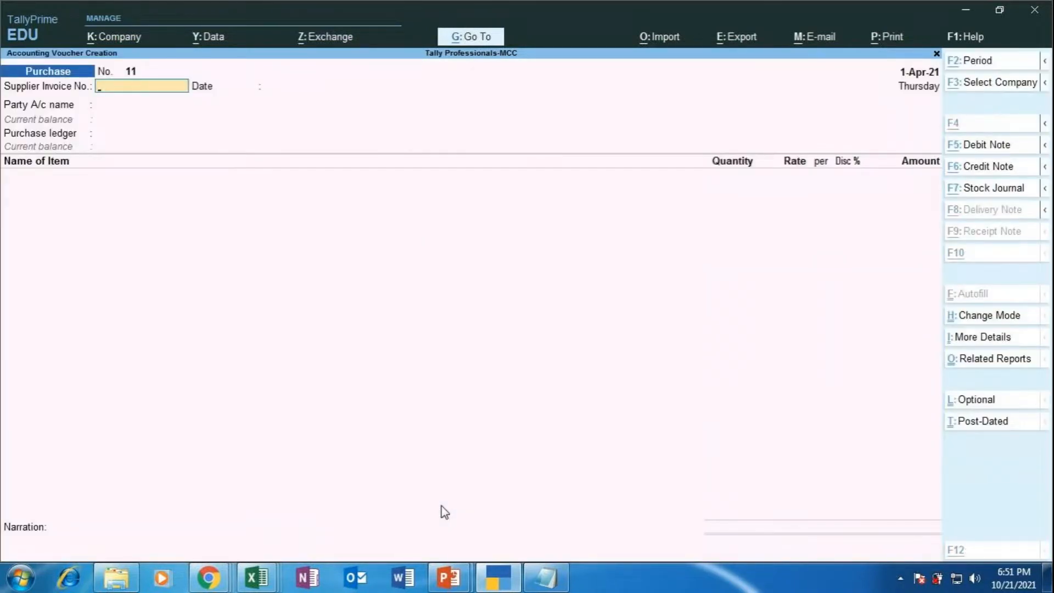
pyautogui.hotkey('alt', 'g')
pyautogui.press('Down')
pyautogui.press('Down')
pyautogui.press('Down')
pyautogui.press('Down')
pyautogui.press('Down')
pyautogui.press('Return')
pyautogui.press('Down')
pyautogui.press('Down')
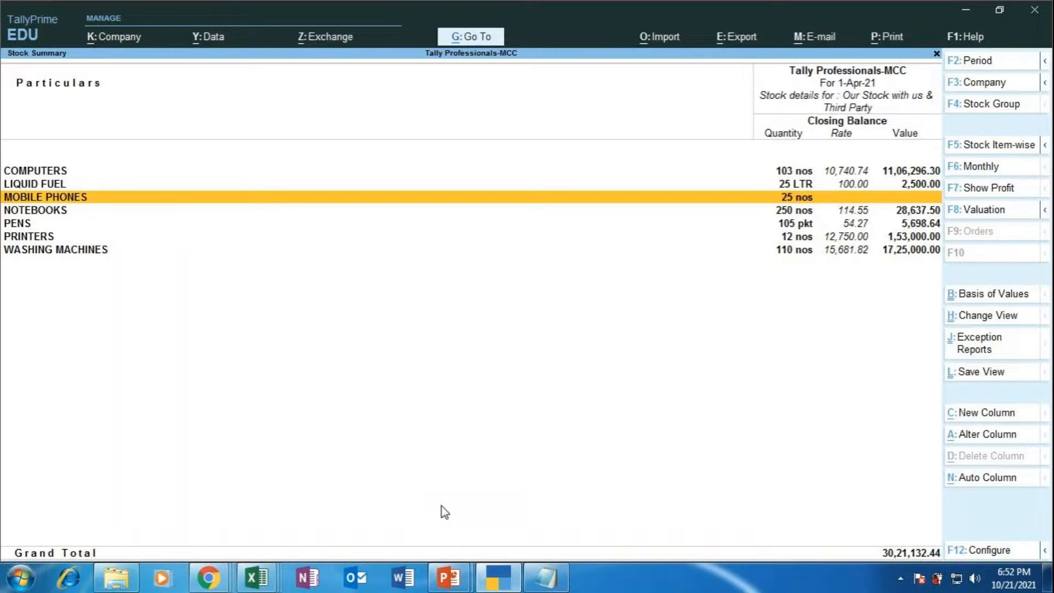
# Step: Switch to PowerPoint and view the interstate outward supply exercise slide full screen, ending the slide show
pyautogui.hotkey('alt', 'Tab')
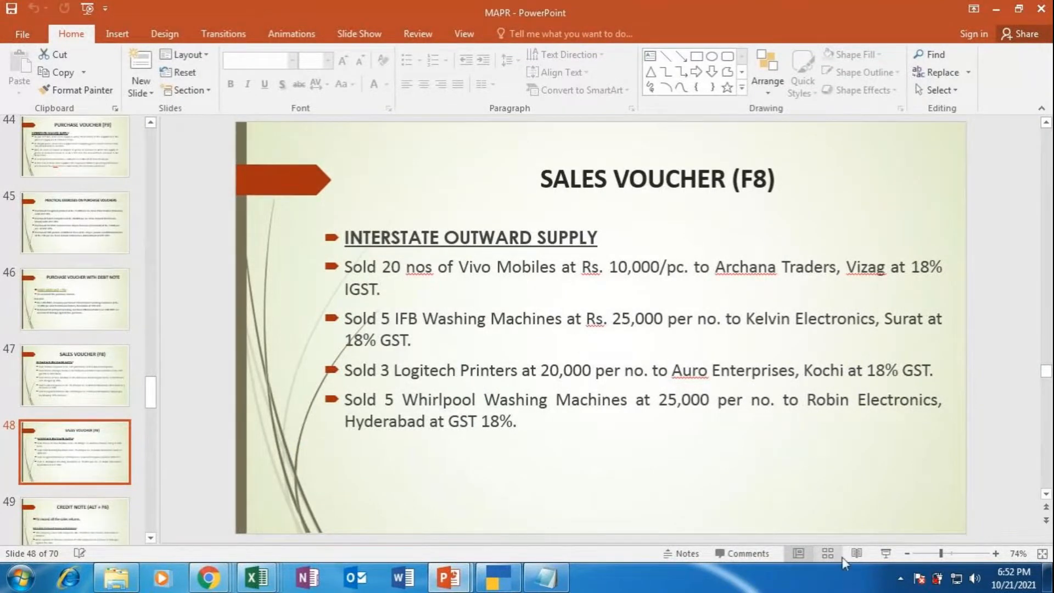
pyautogui.click(882, 552)
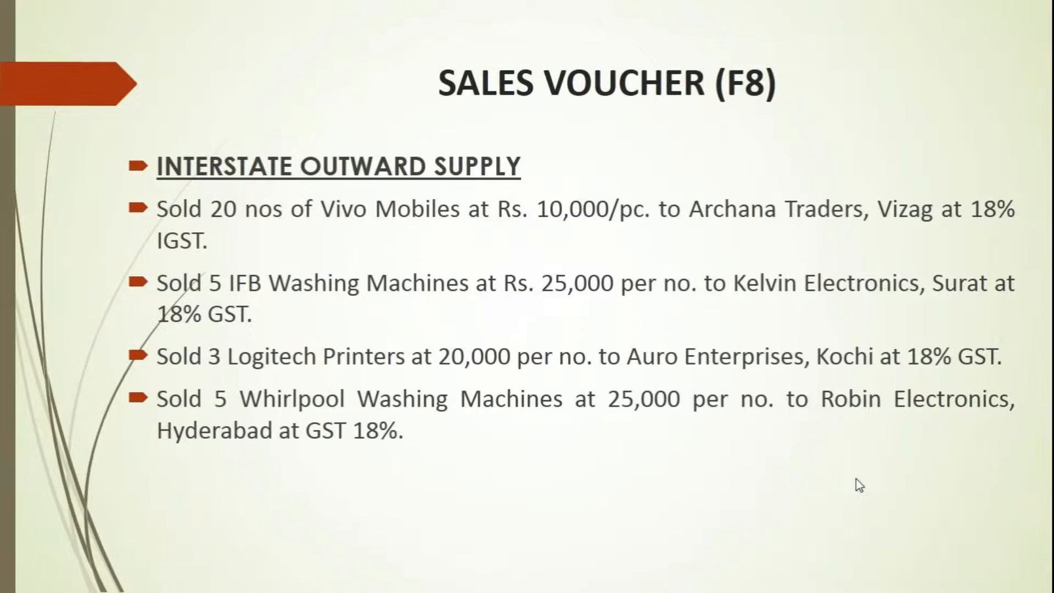
pyautogui.press('Escape')
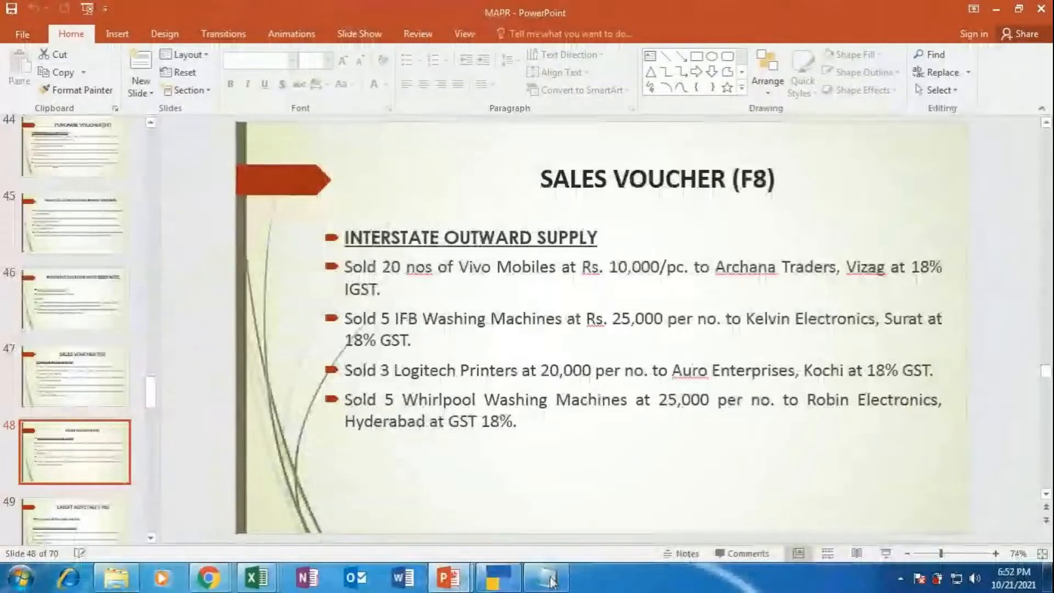
# Step: Switch to the GoToMeeting window in Chrome, turn on the microphone and return to TallyPrime
pyautogui.moveTo(209, 577)
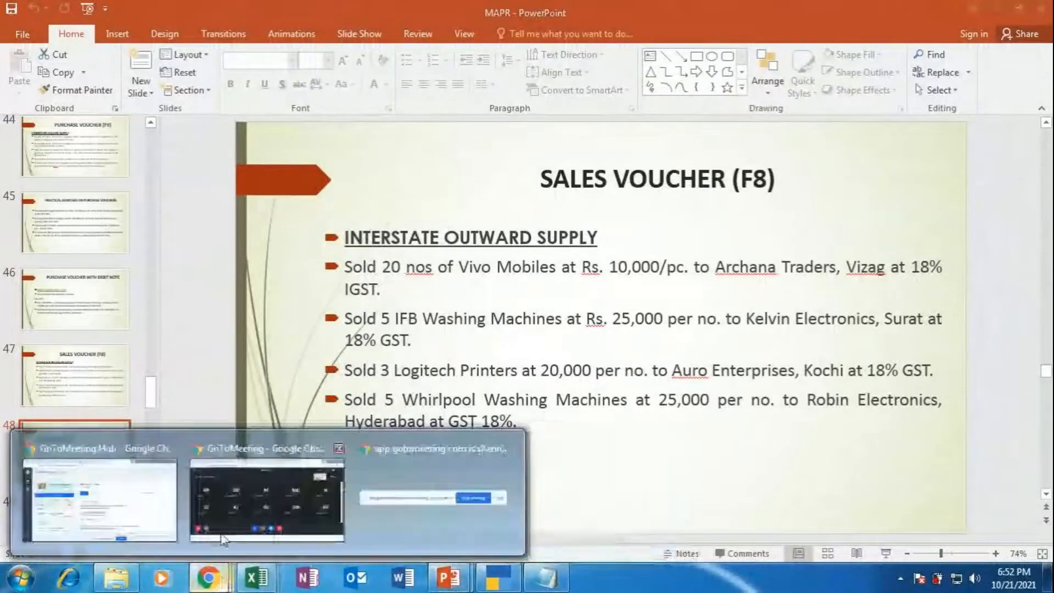
pyautogui.click(241, 502)
pyautogui.click(498, 576)
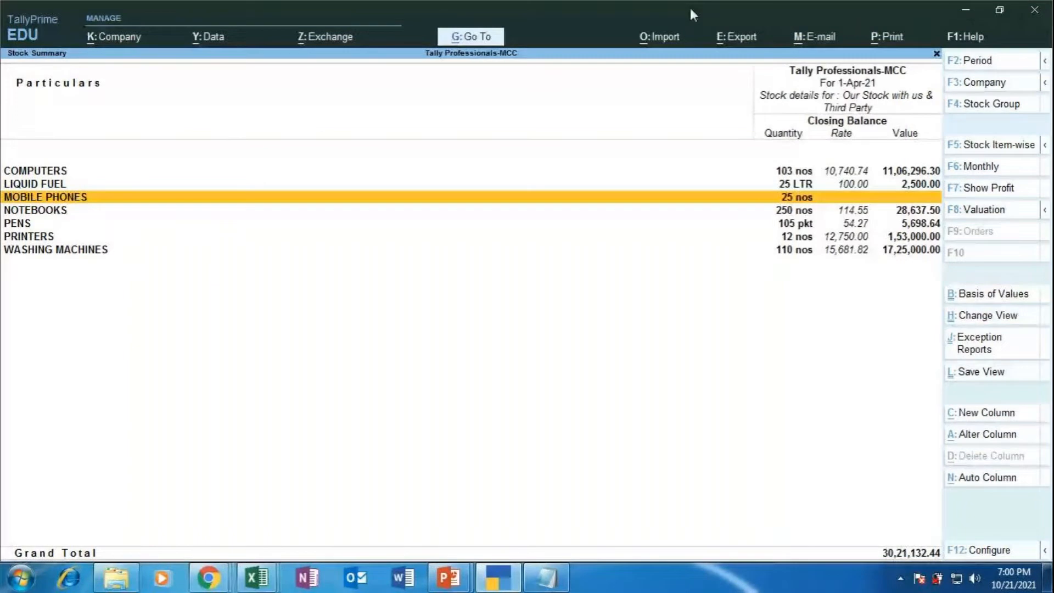
pyautogui.moveTo(209, 576)
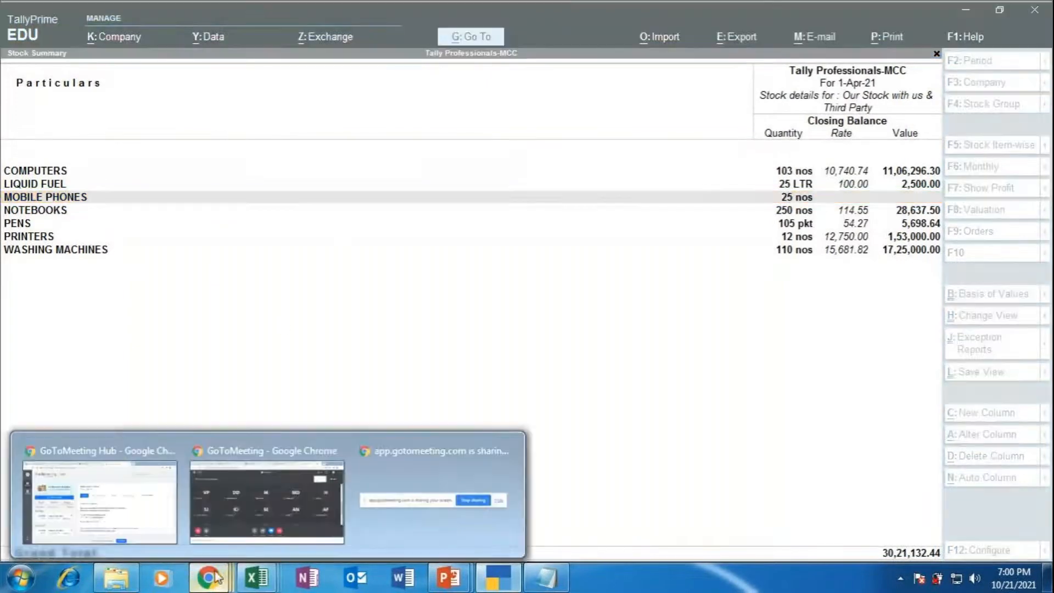
pyautogui.click(423, 516)
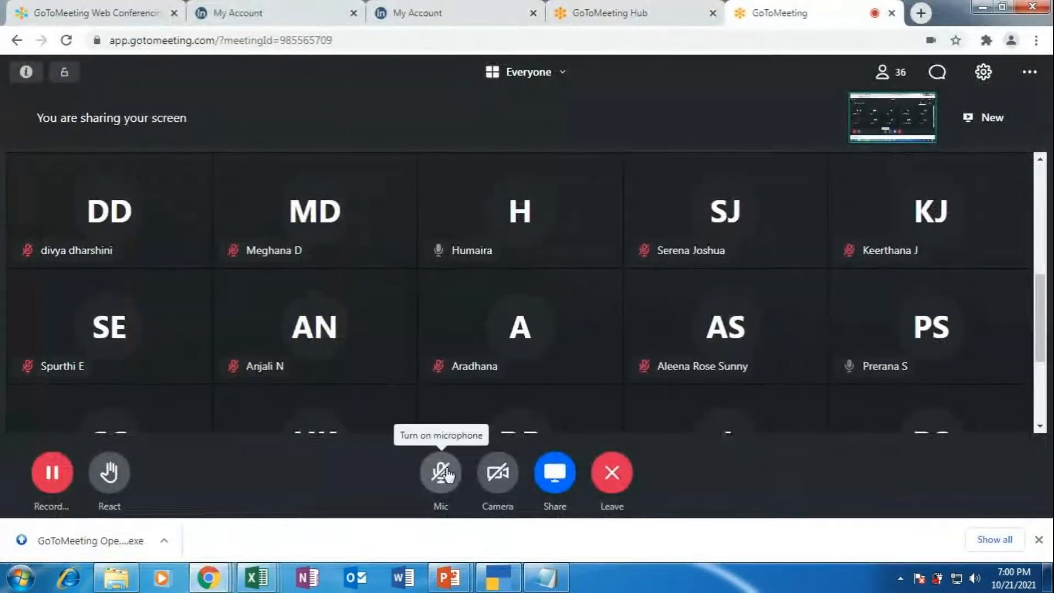
pyautogui.click(442, 473)
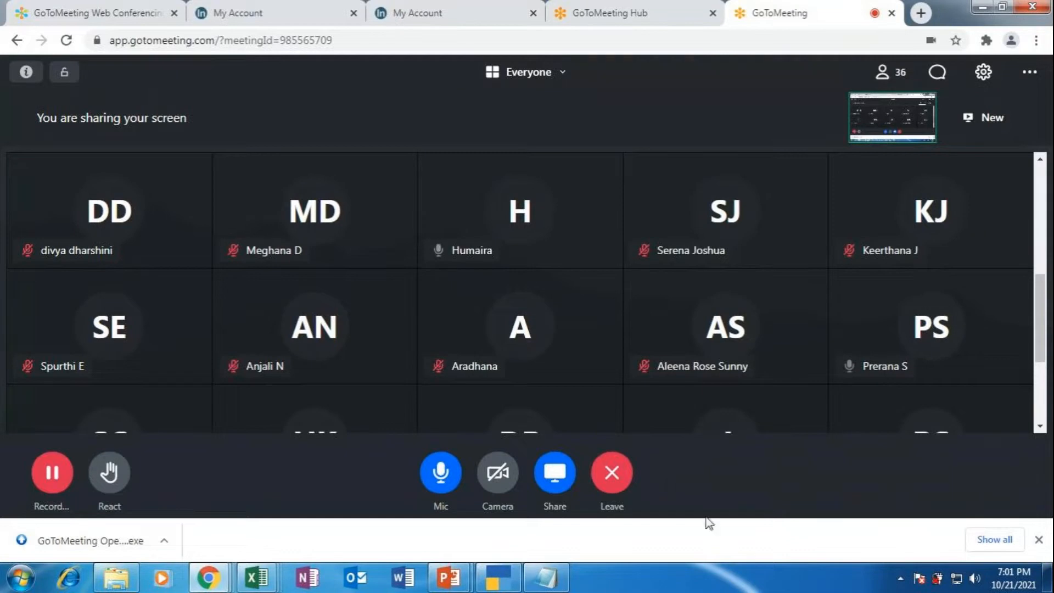
pyautogui.click(485, 582)
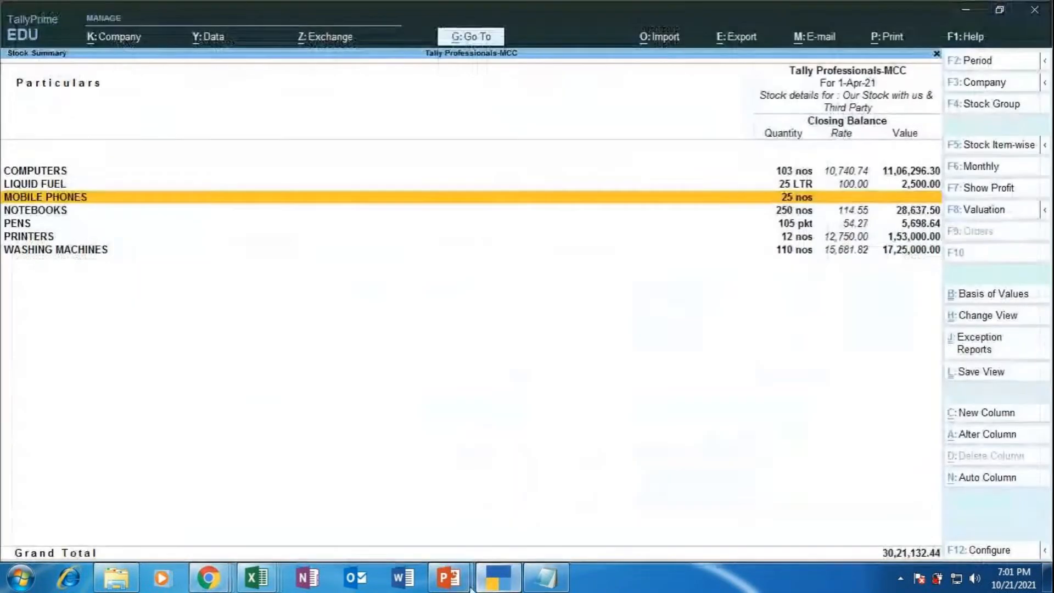
# Step: Close the Stock Summary report and quit the blank purchase voucher, returning to the Gateway of Tally
pyautogui.press('Escape')
pyautogui.press('Escape')
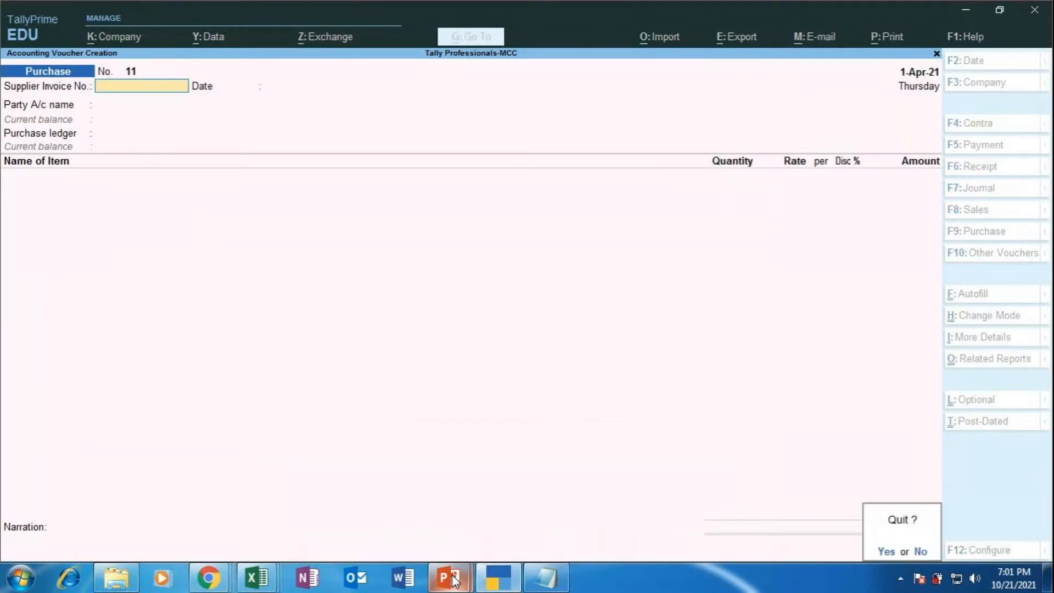
pyautogui.press('y')
pyautogui.press('Escape')
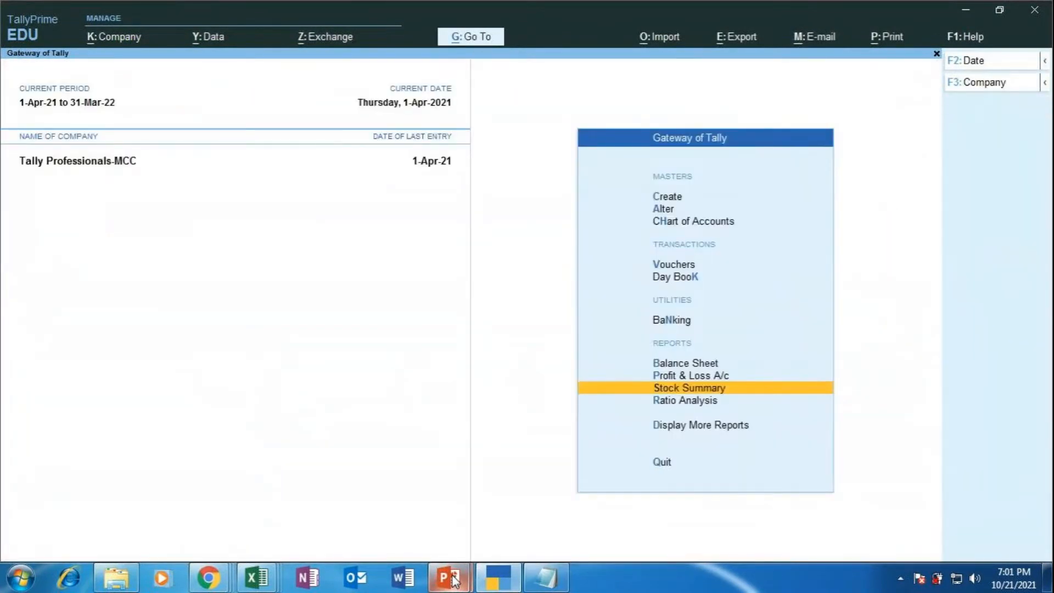
# Step: Switch to the MAPR presentation in PowerPoint and show the interstate outward supply slide full screen
pyautogui.click(453, 580)
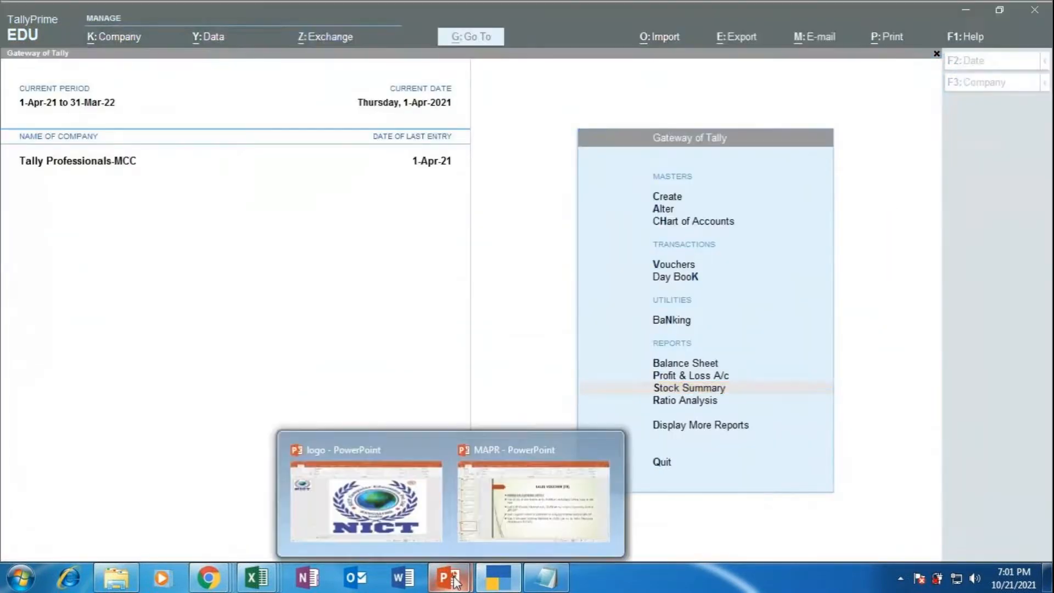
pyautogui.click(553, 526)
pyautogui.click(880, 555)
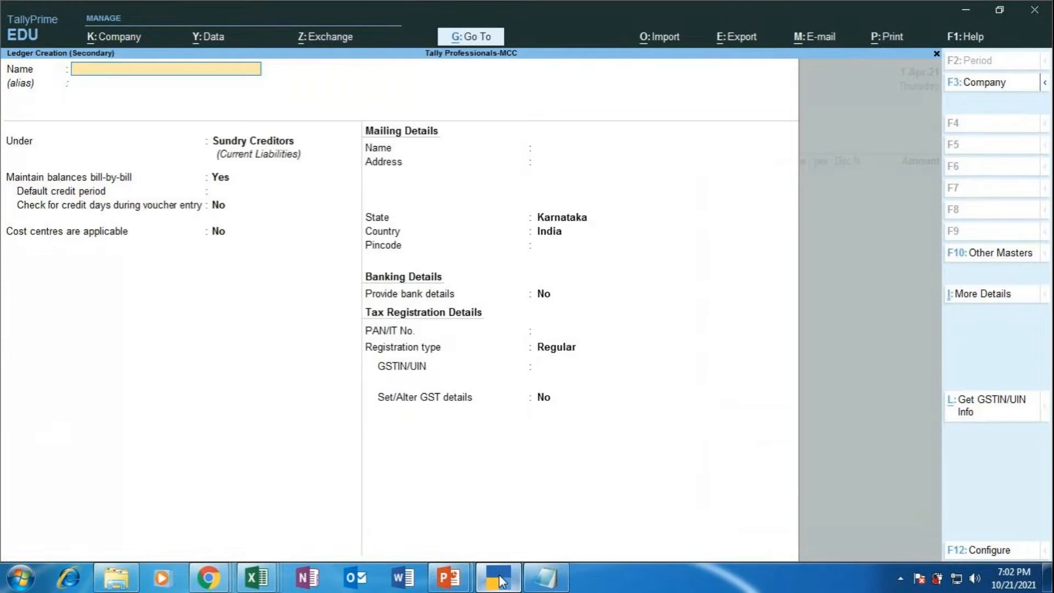
# Step: Switch back to TallyPrime and name the new party ledger ARCHANA TRADERS
pyautogui.click(499, 581)
pyautogui.click(500, 581)
pyautogui.write('ARCHANA TRADERS')
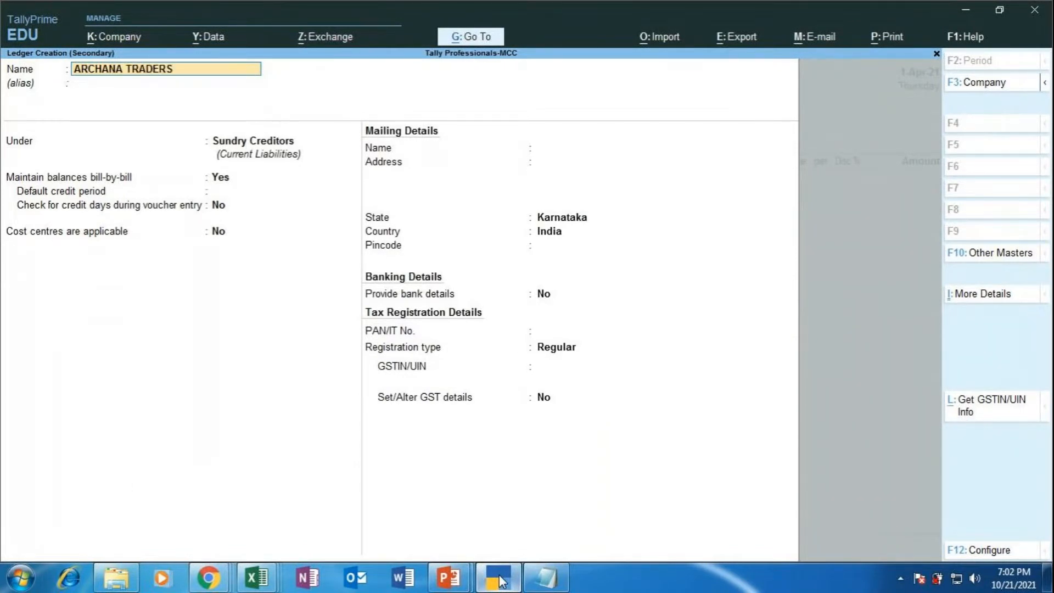
pyautogui.press('Return')
pyautogui.press('Return')
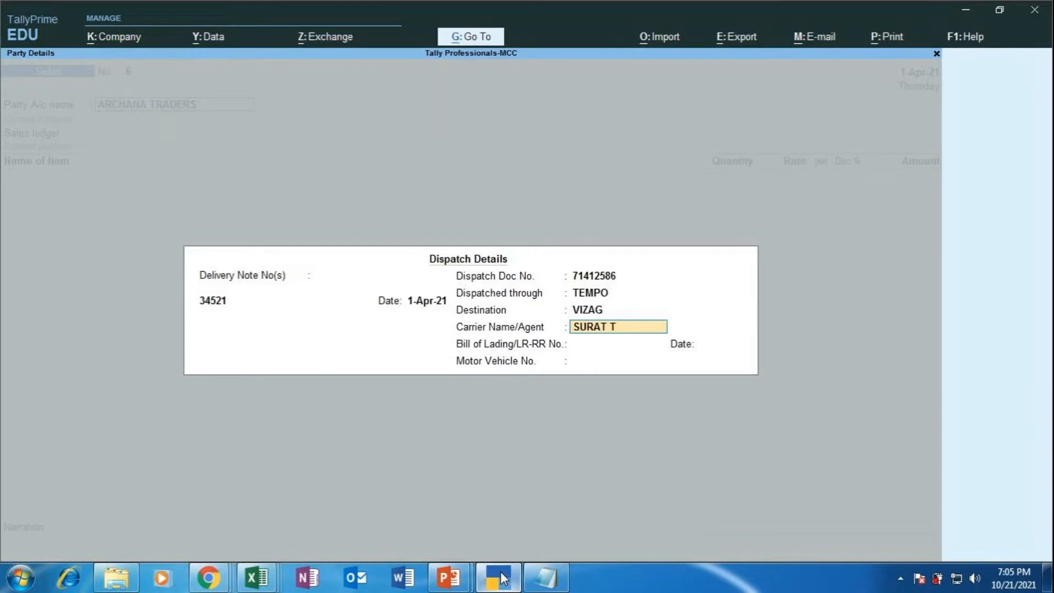
# Step: Complete the carrier name as SURAT TRANSPORTERS in the dispatch details, leave the bill of lading blank and enter the motor vehicle number
pyautogui.write('RANSPORTERS')
pyautogui.press('Return')
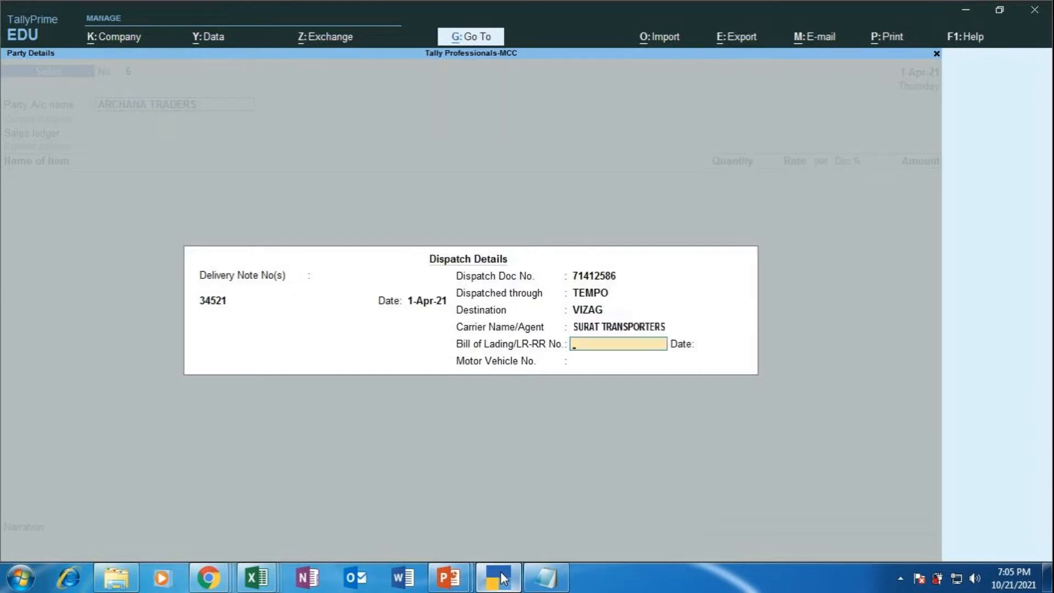
pyautogui.press('Return')
pyautogui.write('KA0')
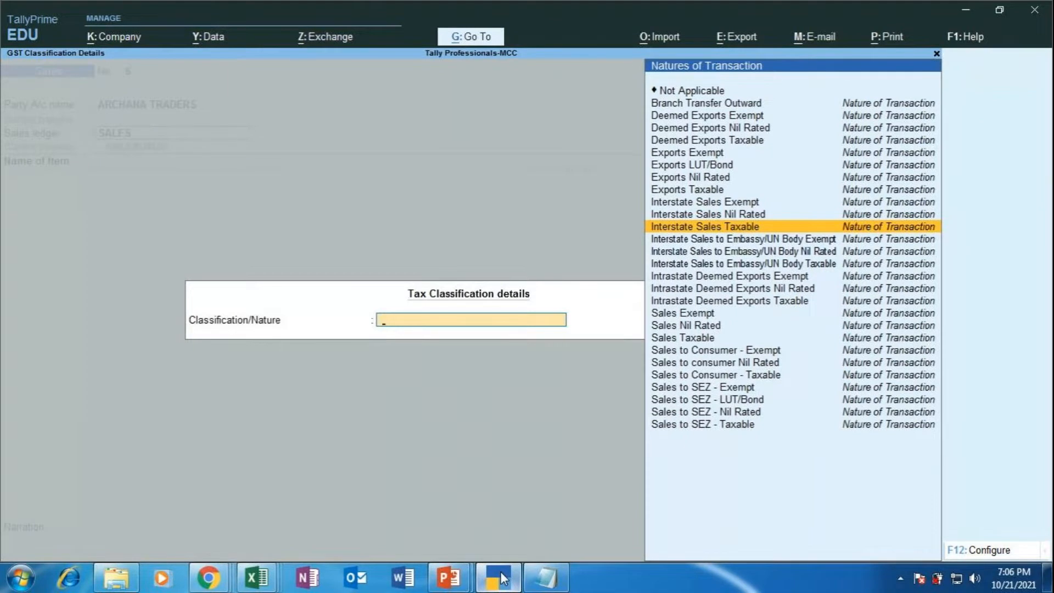
# Step: Classify the sale as Interstate Sales Taxable and check the exercise slide in the MAPR presentation in PowerPoint
pyautogui.press('Return')
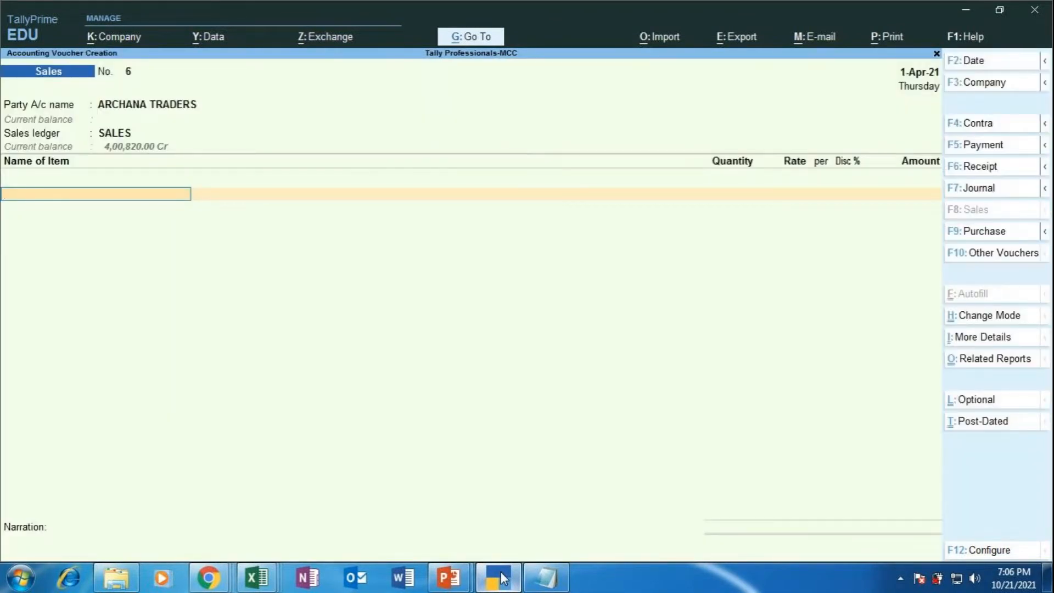
pyautogui.click(449, 576)
pyautogui.click(533, 500)
pyautogui.press('Escape')
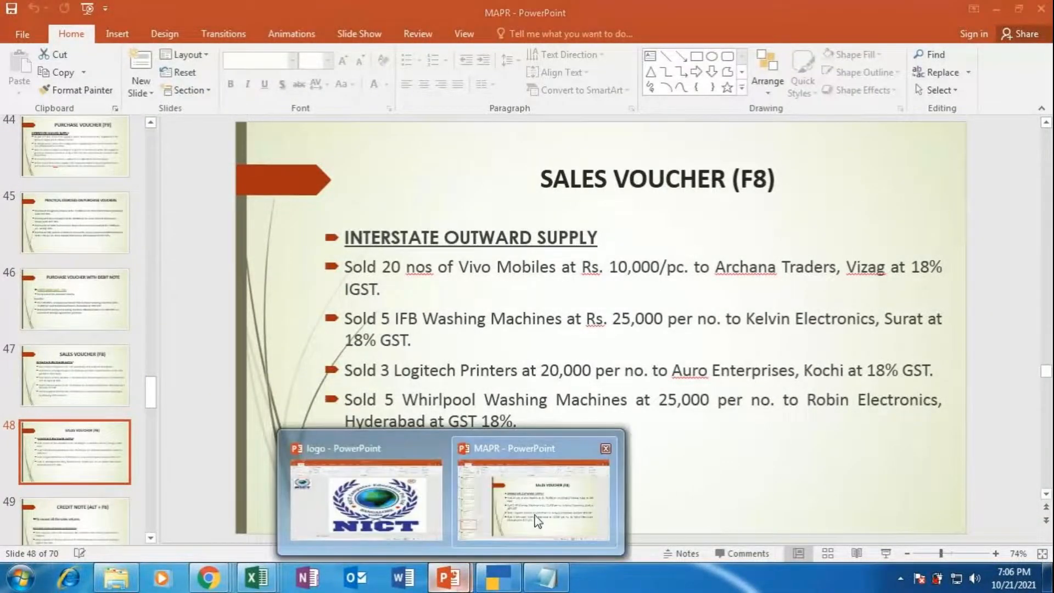
# Step: Back in TallyPrime, add VIVO MOBILES to the sales voucher, 20 nos from GODOWN 1 at a rate of 10,000
pyautogui.click(503, 578)
pyautogui.write('vivo')
pyautogui.press('Return')
pyautogui.press('Return')
pyautogui.write('20')
pyautogui.press('Return')
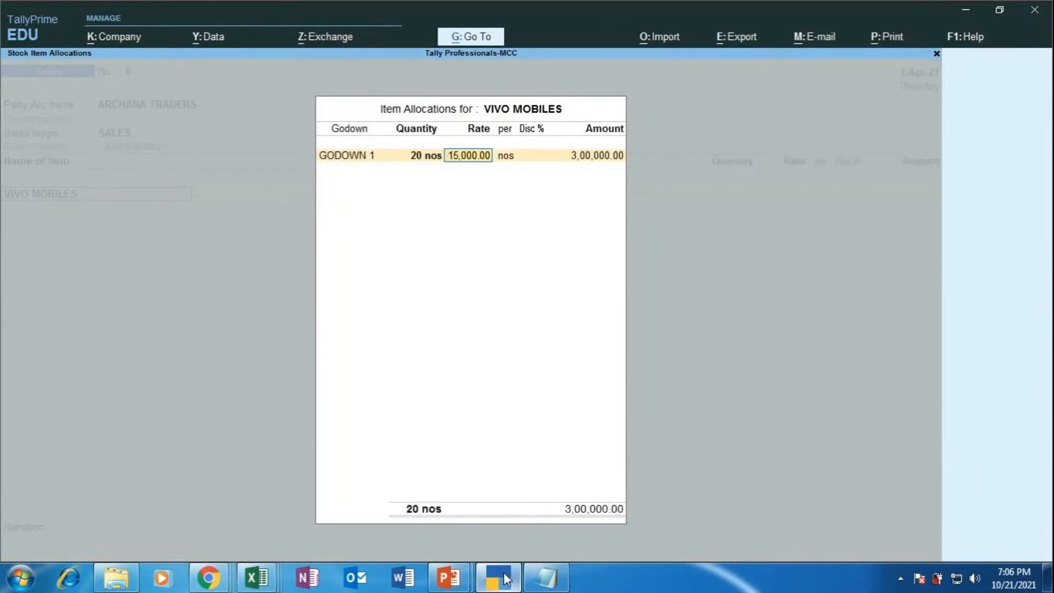
pyautogui.write('10000')
pyautogui.press('Return')
pyautogui.press('Return')
pyautogui.press('Return')
pyautogui.press('Return')
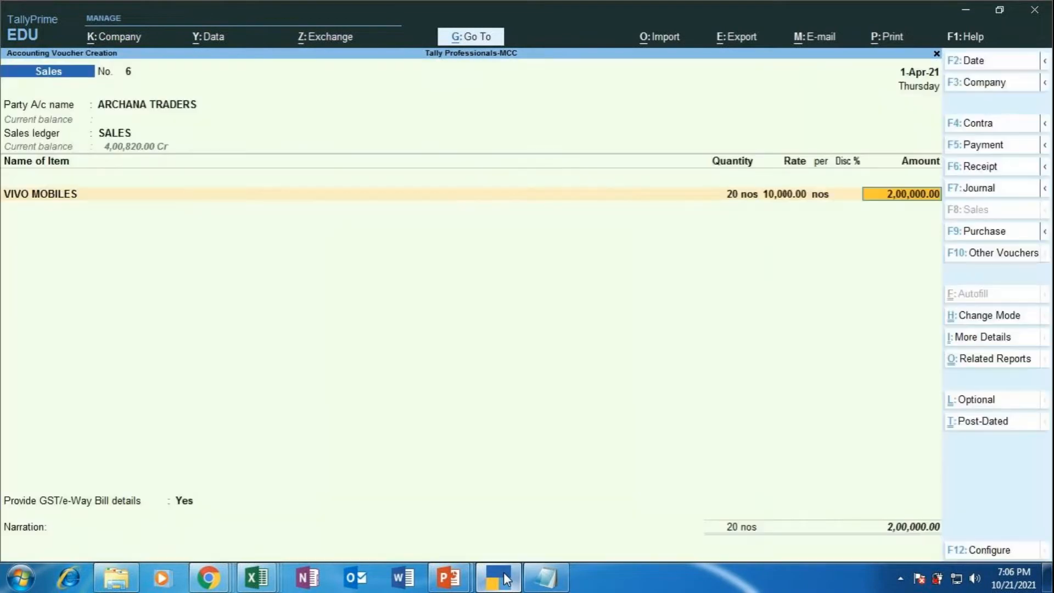
pyautogui.press('Return')
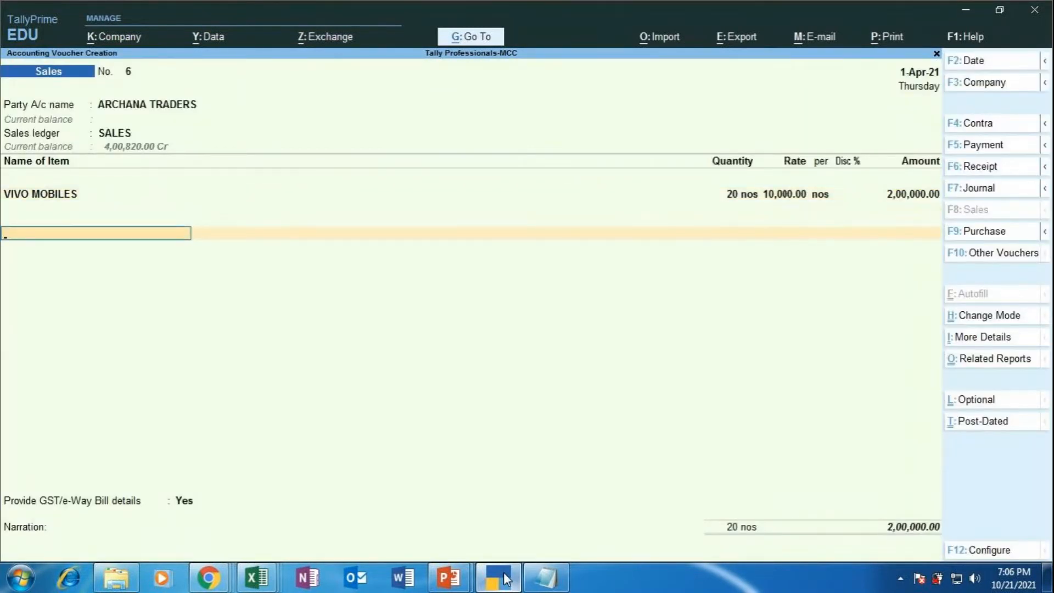
# Step: Try to add a CGST tax line below the VIVO MOBILES item, and go back to the earlier voucher fields
pyautogui.write('CGST')
pyautogui.press('Return')
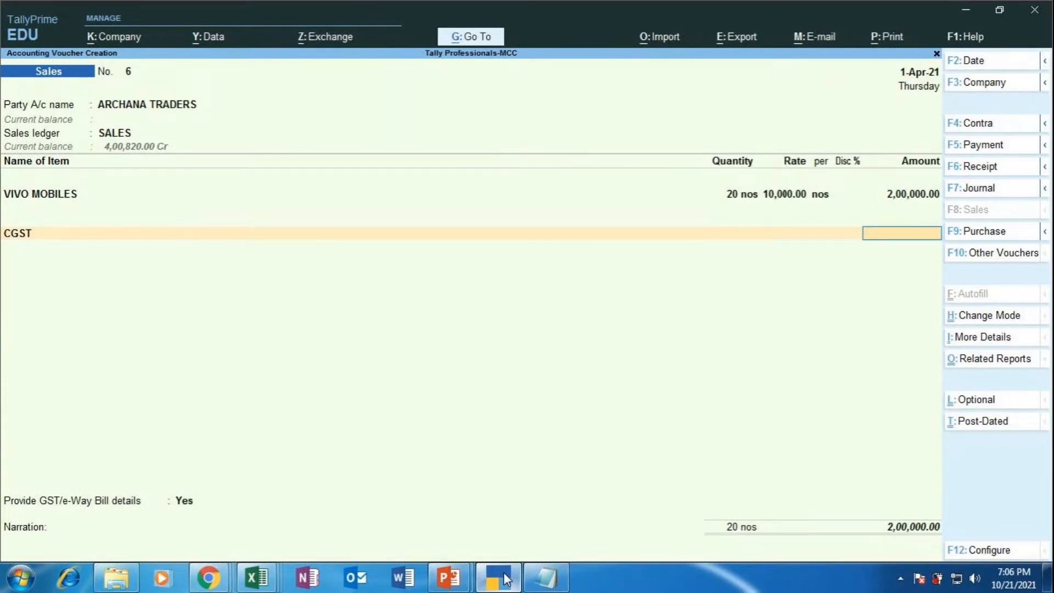
pyautogui.press('BackSpace')
pyautogui.press('BackSpace')
pyautogui.press('BackSpace')
pyautogui.press('BackSpace')
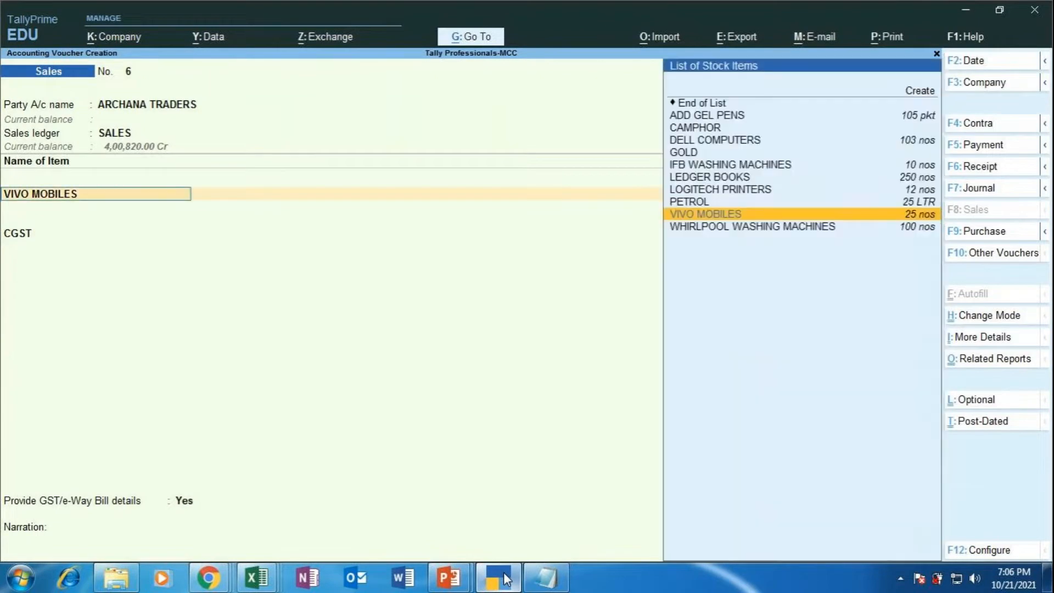
# Step: Review the sales ledger's tax classification and the GODOWN 1 allocation for VIVO MOBILES, keeping the entered values
pyautogui.press('Return')
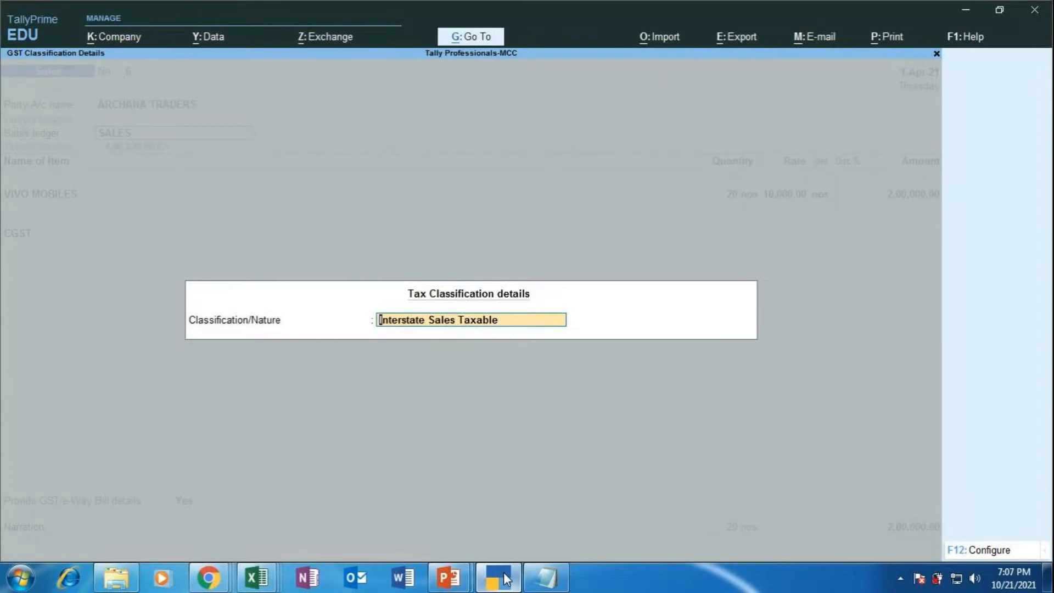
pyautogui.press('Return')
pyautogui.press('Return')
pyautogui.press('Return')
pyautogui.press('Return')
pyautogui.press('Return')
pyautogui.press('Return')
pyautogui.press('Return')
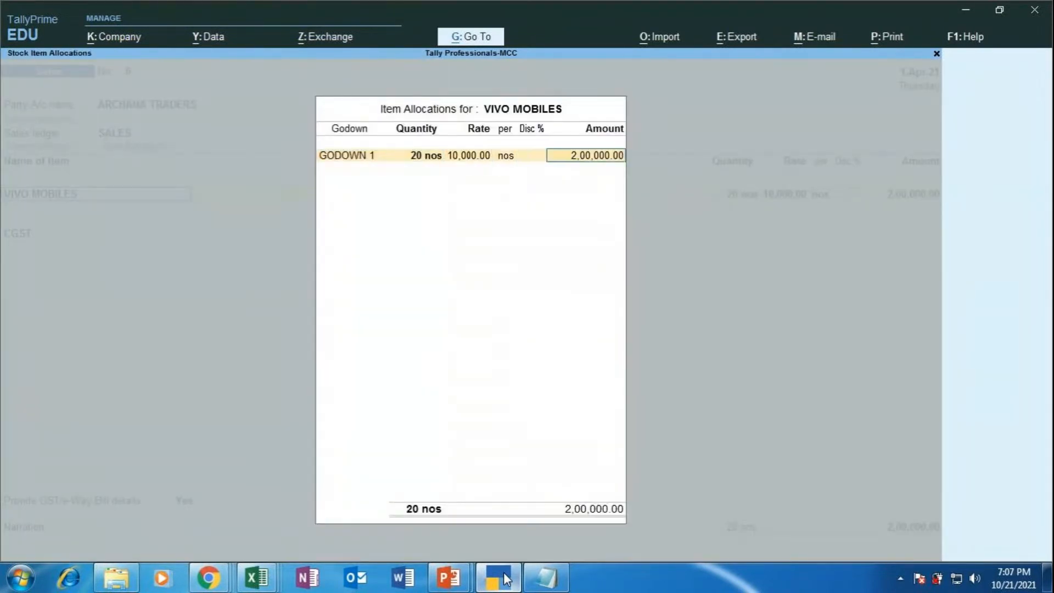
pyautogui.press('Return')
pyautogui.press('Return')
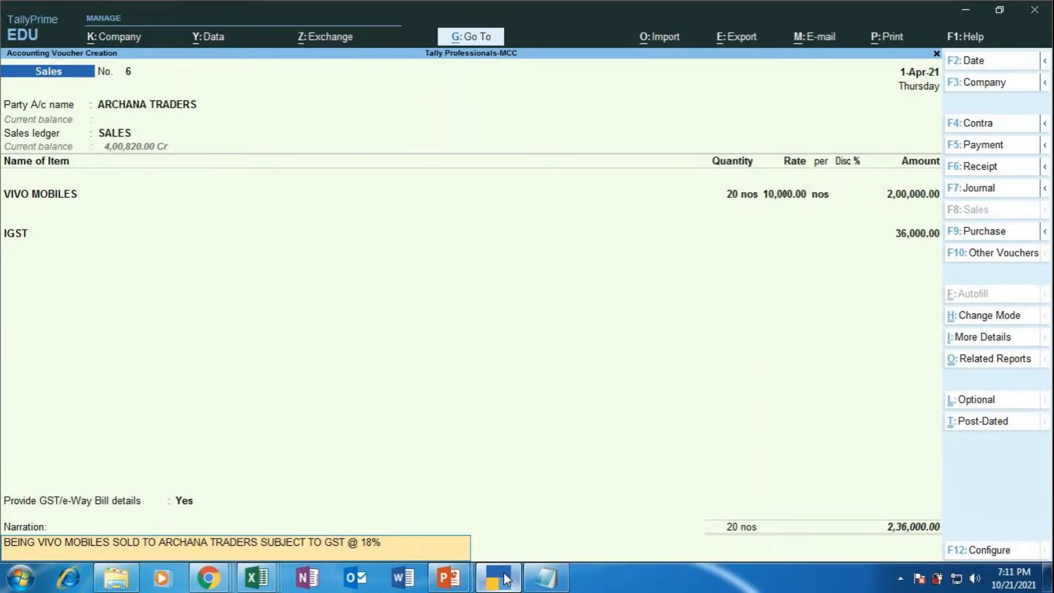
# Step: Accept the narration and save the sales voucher for ARCHANA TRADERS
pyautogui.press('Return')
pyautogui.press('y')
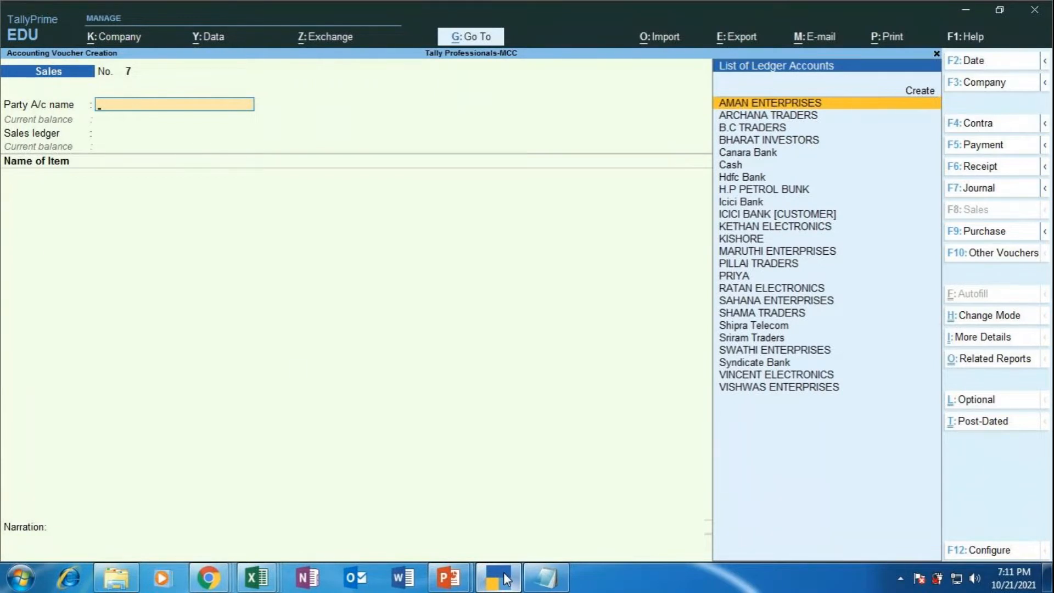
# Step: Switch to the GoToMeeting tab in Chrome and look through the participants and their microphone status
pyautogui.click(209, 578)
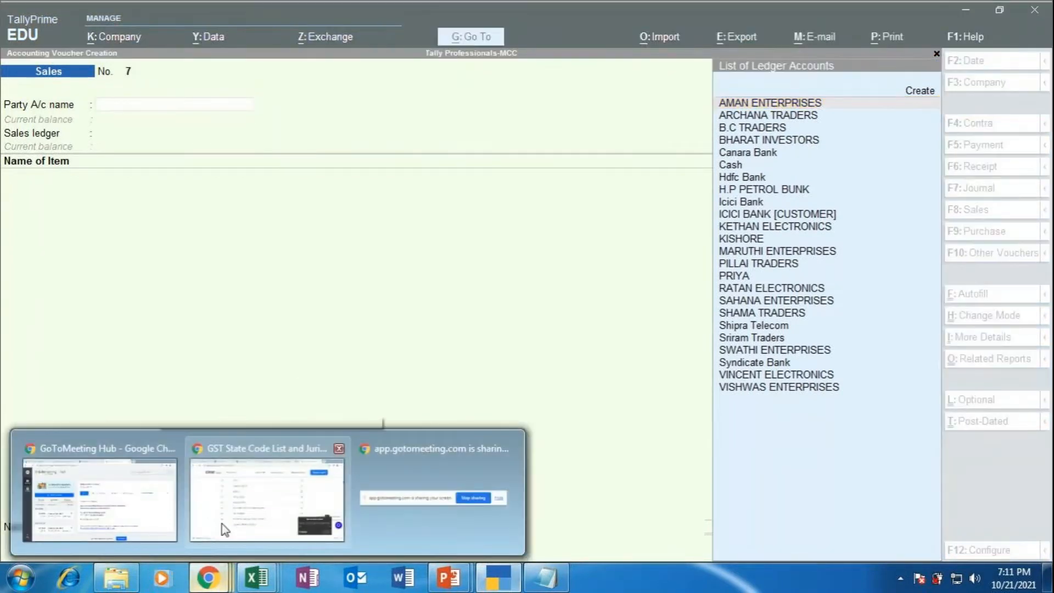
pyautogui.moveTo(222, 524)
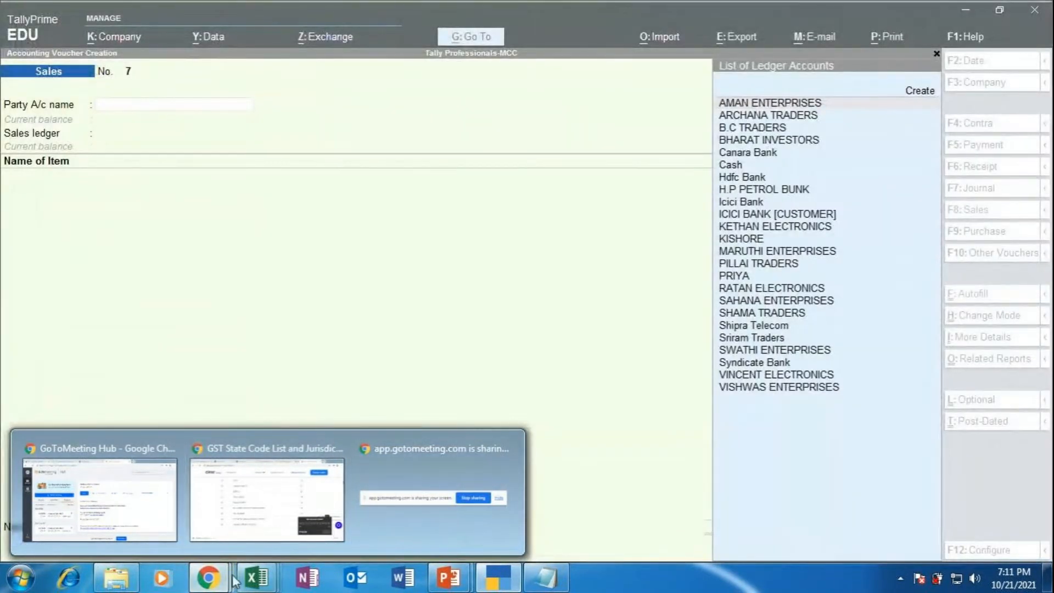
pyautogui.click(214, 572)
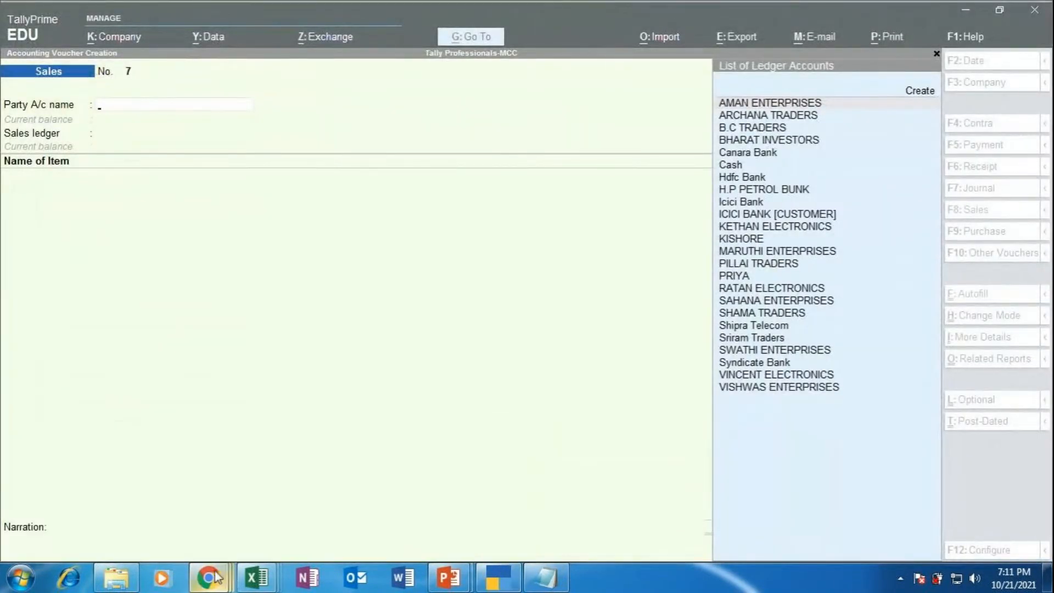
pyautogui.moveTo(215, 576)
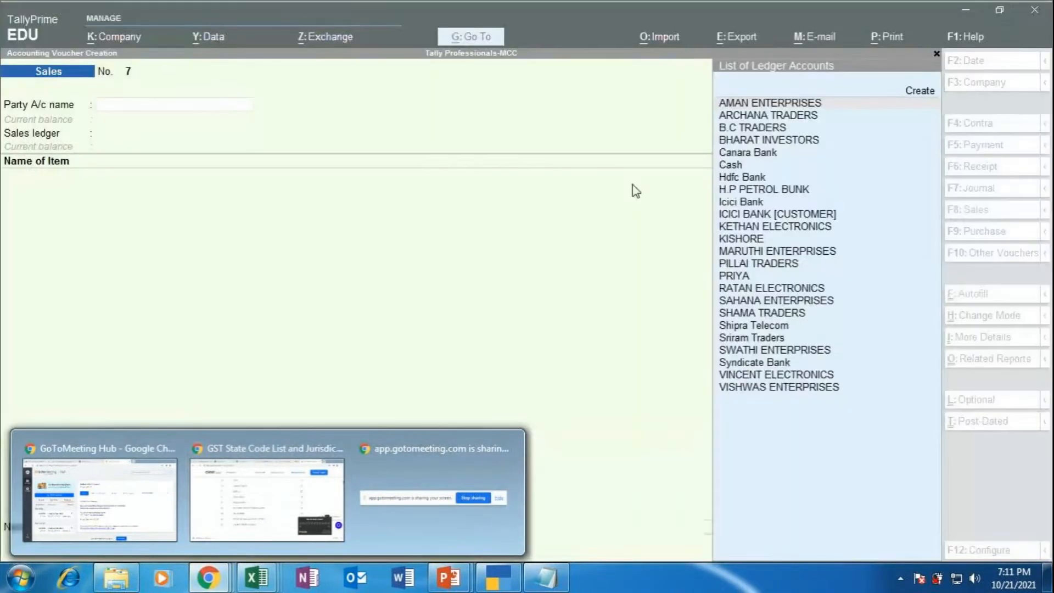
pyautogui.click(283, 497)
pyautogui.click(659, 12)
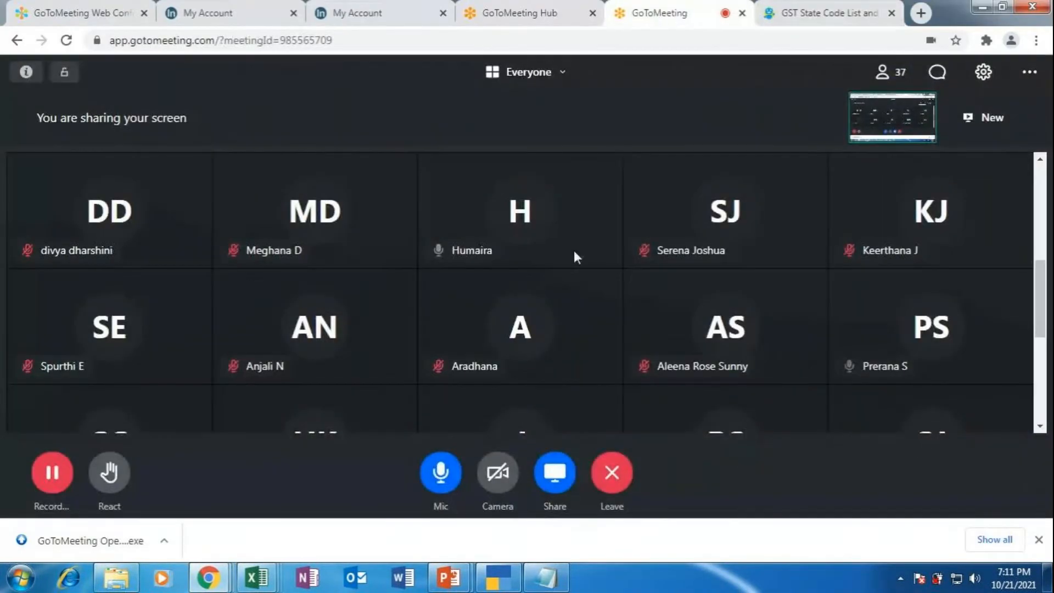
pyautogui.moveTo(477, 300)
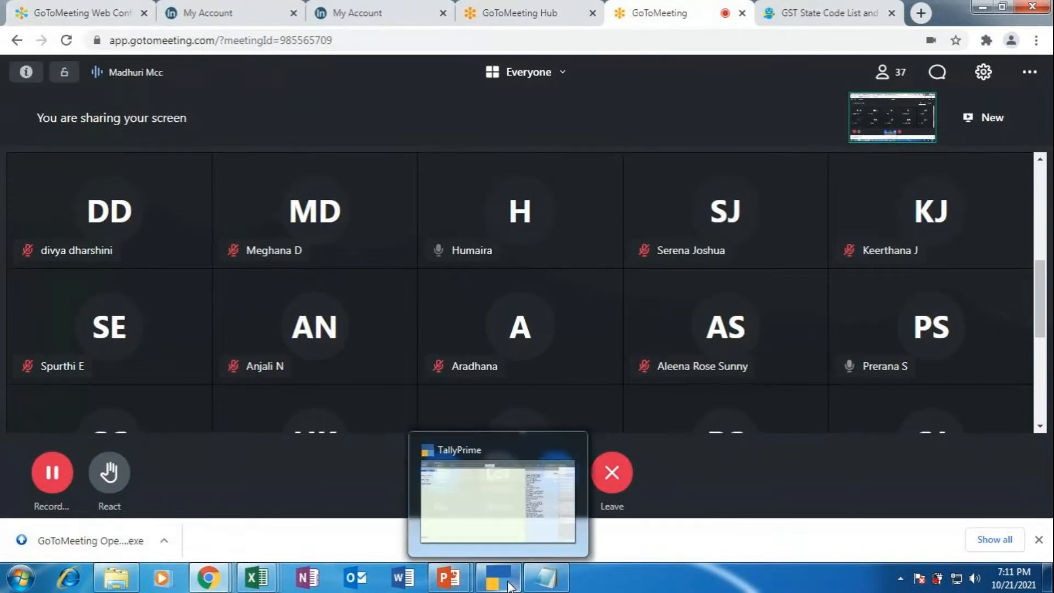
pyautogui.moveTo(444, 587)
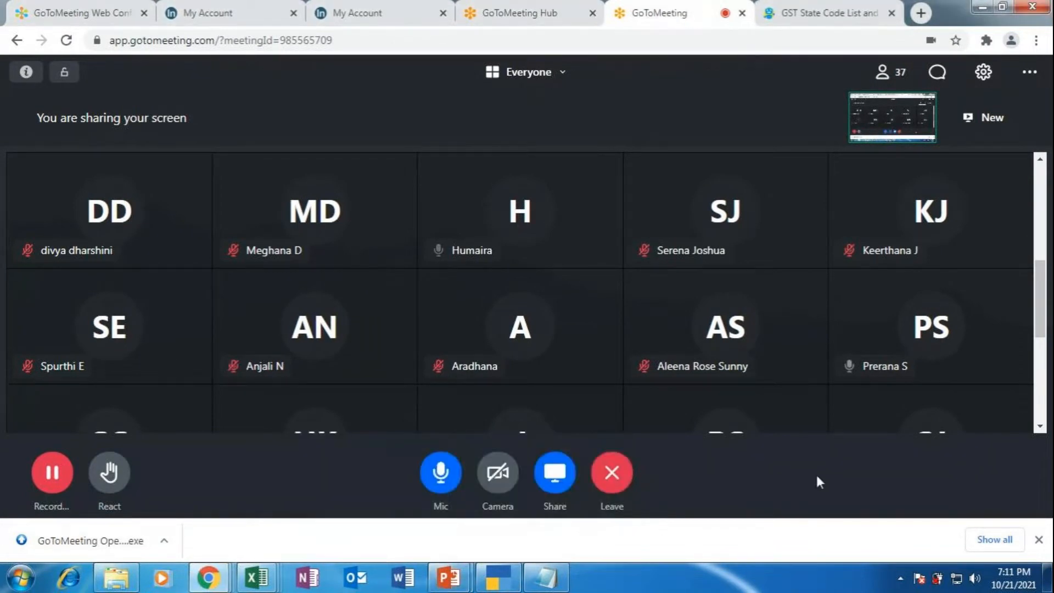
pyautogui.scroll(-1, 759, 355)
pyautogui.scroll(-5, 761, 363)
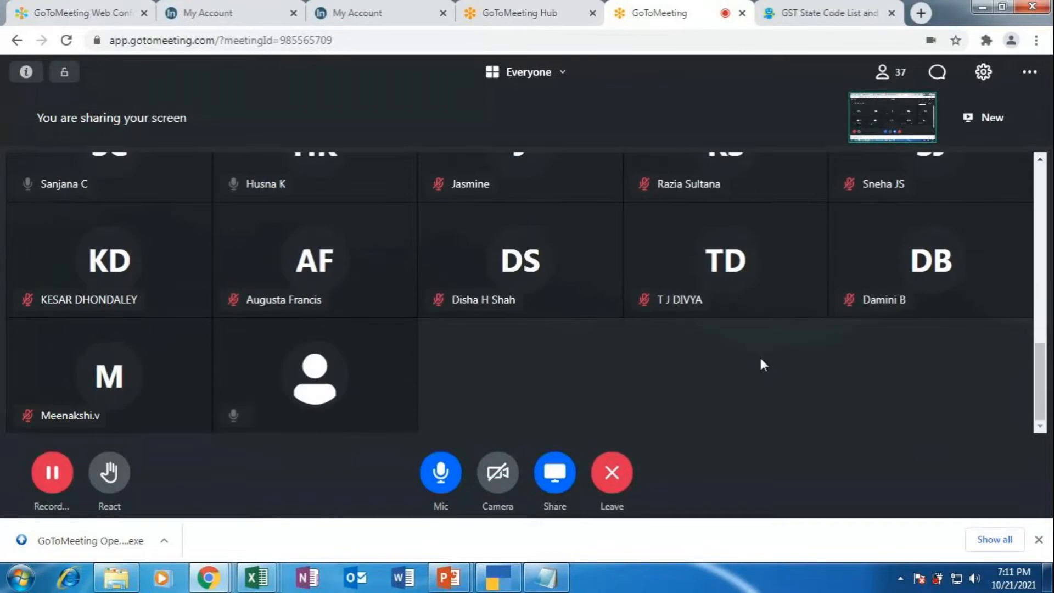
pyautogui.scroll(5, 760, 359)
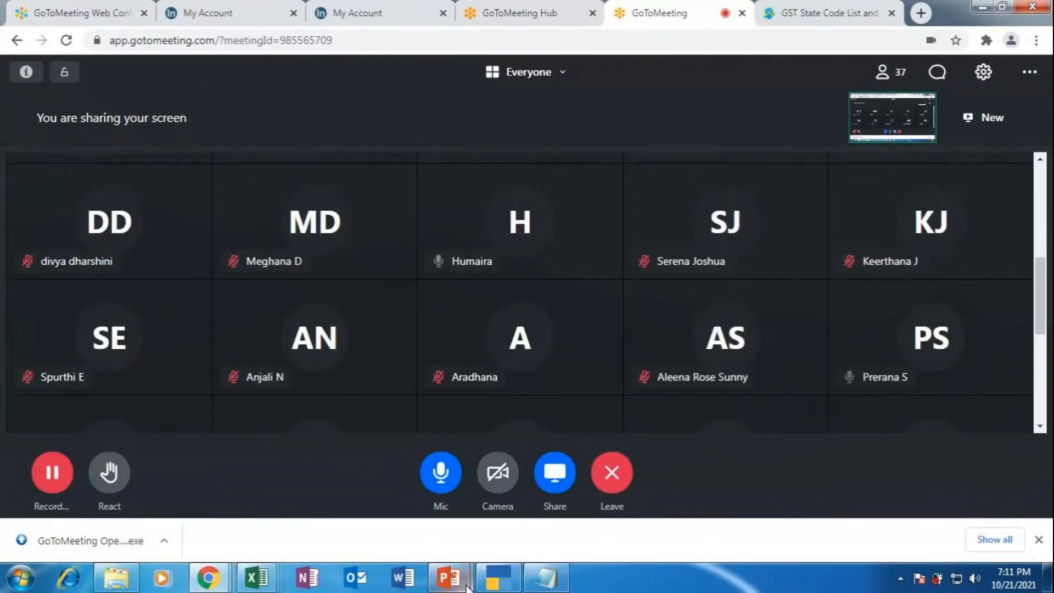
# Step: Switch to the MAPR presentation in PowerPoint to read the Kelvin Electronics sales exercise
pyautogui.click(497, 581)
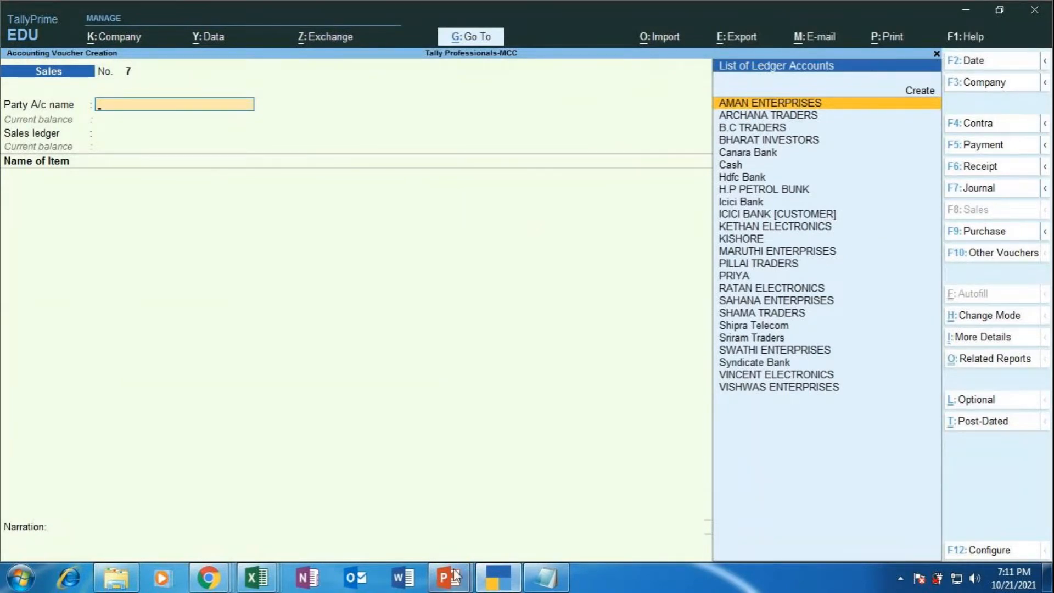
pyautogui.click(567, 516)
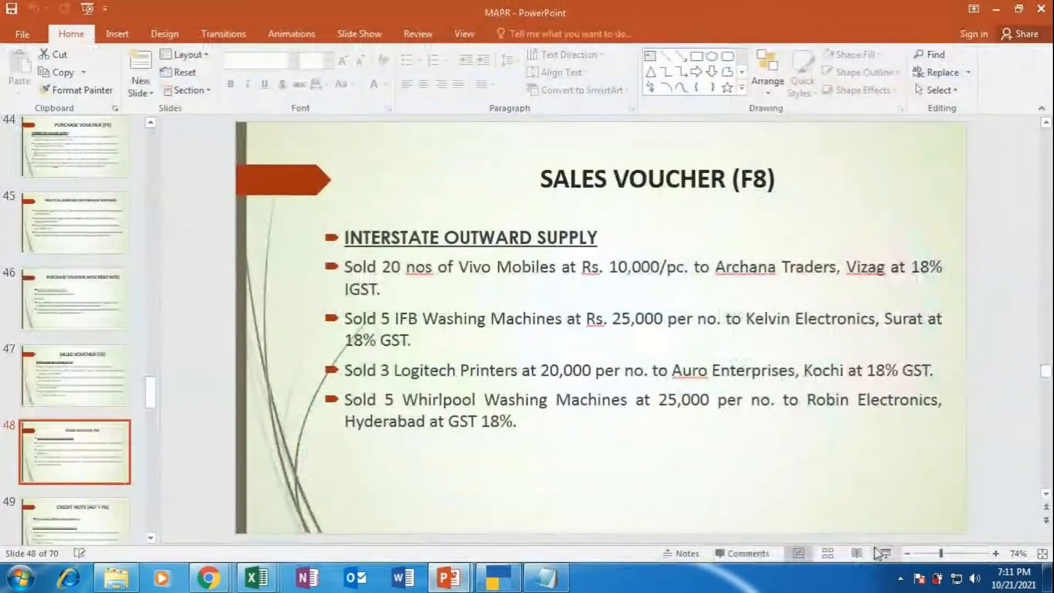
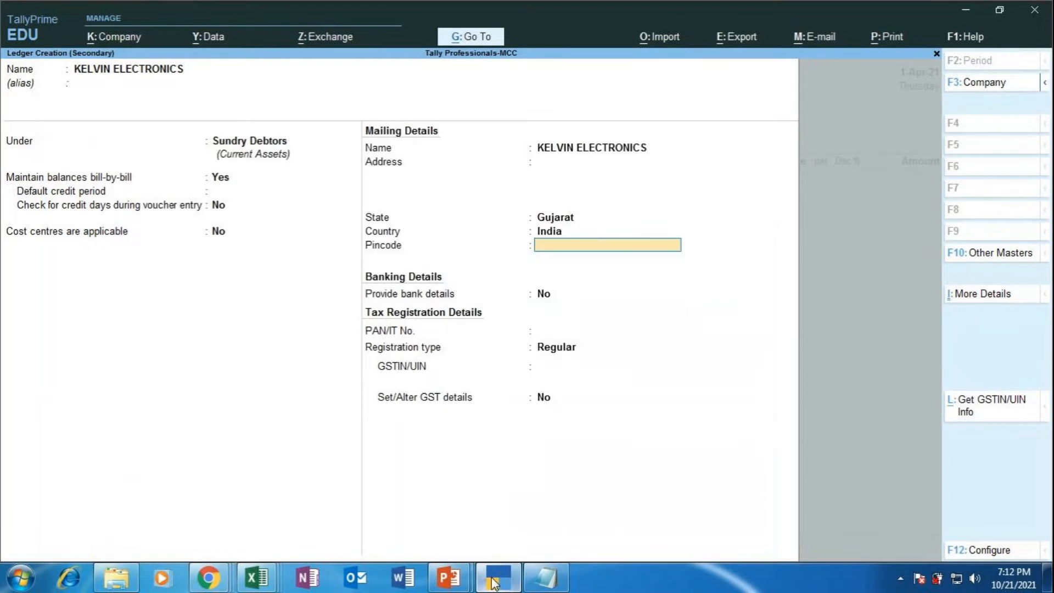
# Step: Enter the GSTIN for the KELVIN ELECTRONICS ledger and set Set/Alter GST details to Yes
pyautogui.press('Return')
pyautogui.press('Return')
pyautogui.press('Return')
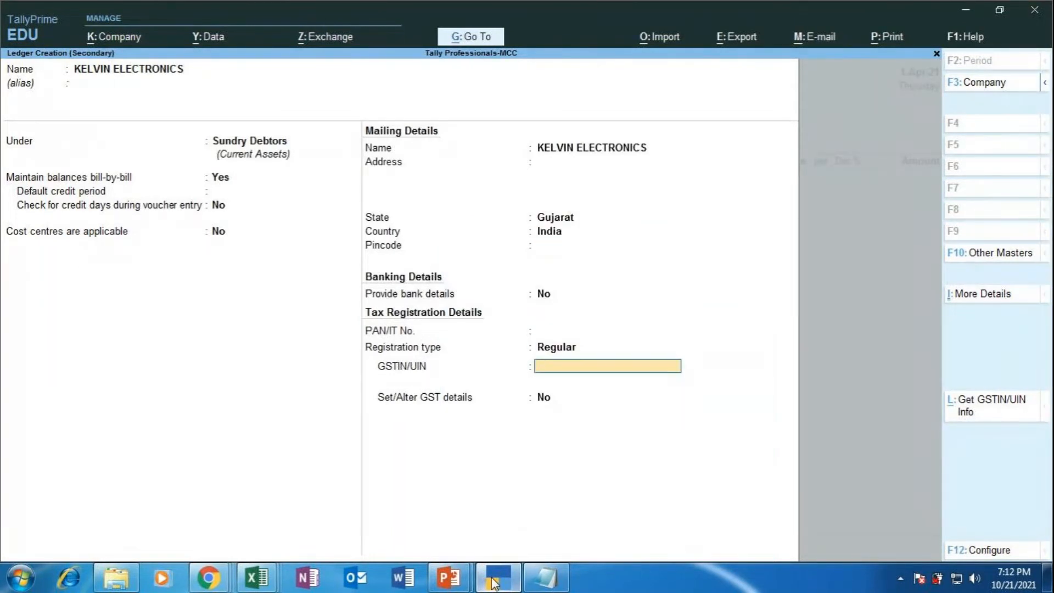
pyautogui.write('24UIOPY6789I8I9')
pyautogui.press('Return')
pyautogui.press('Return')
pyautogui.write('YES')
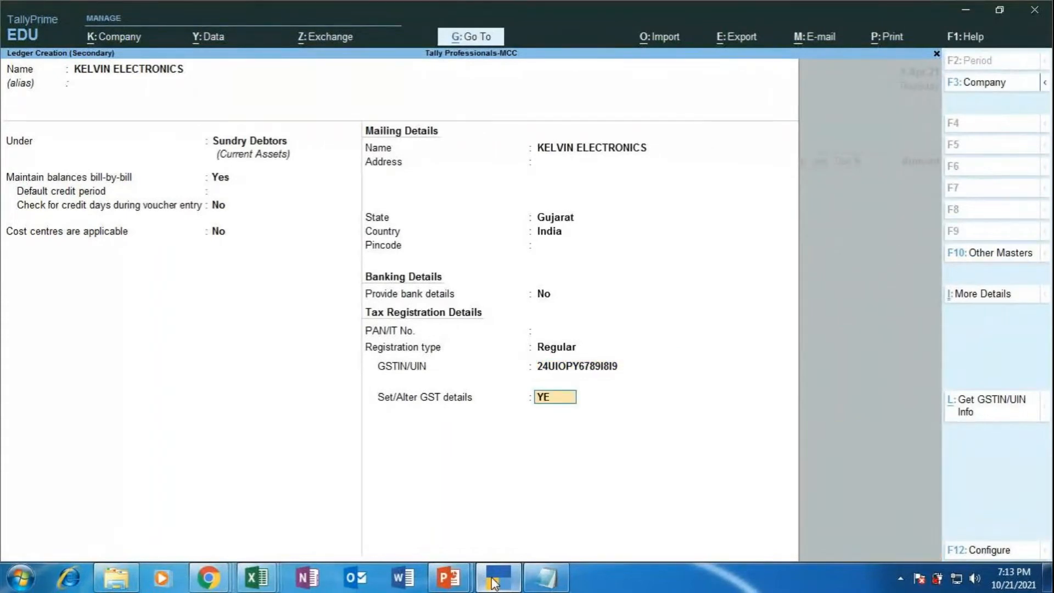
# Step: Accept the additional GST details and save the KELVIN ELECTRONICS ledger to continue with its sales voucher
pyautogui.press('Return')
pyautogui.press('Return')
pyautogui.press('Return')
pyautogui.press('Return')
pyautogui.press('Return')
pyautogui.press('Return')
pyautogui.press('Return')
pyautogui.press('Return')
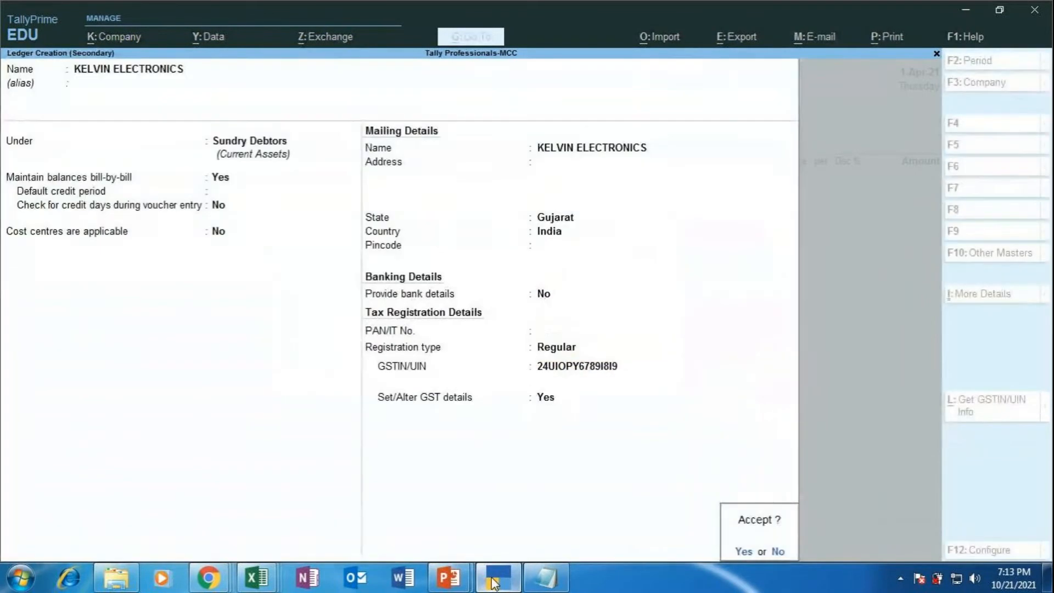
pyautogui.press('Return')
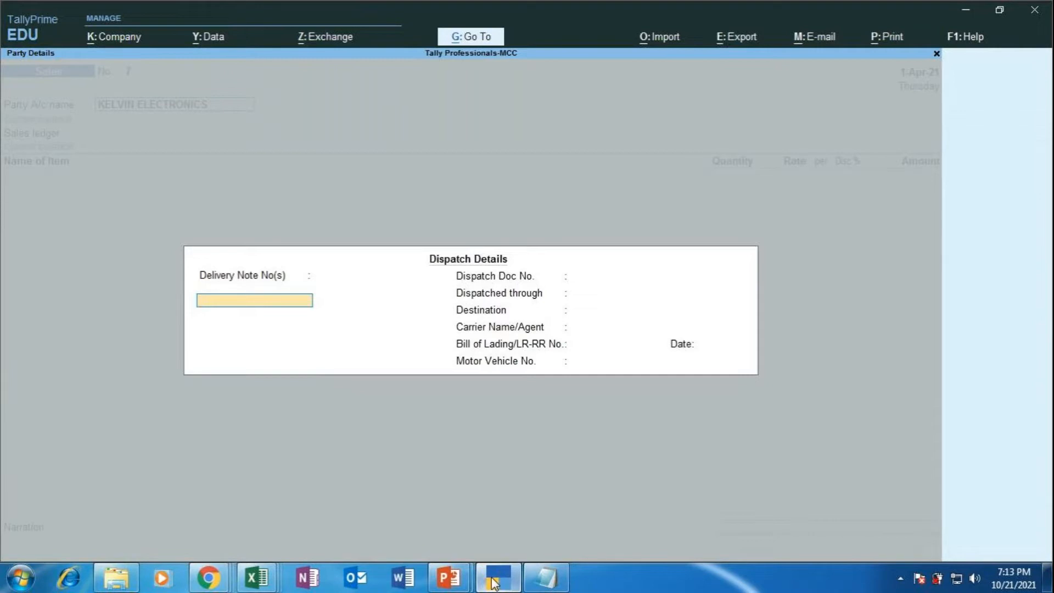
# Step: Fill the Kelvin Electronics dispatch details with delivery note 1322, dispatch document 71252, dispatched through TEMPO and destination SURAT, GUJARAT
pyautogui.write('1322')
pyautogui.press('Return')
pyautogui.press('Return')
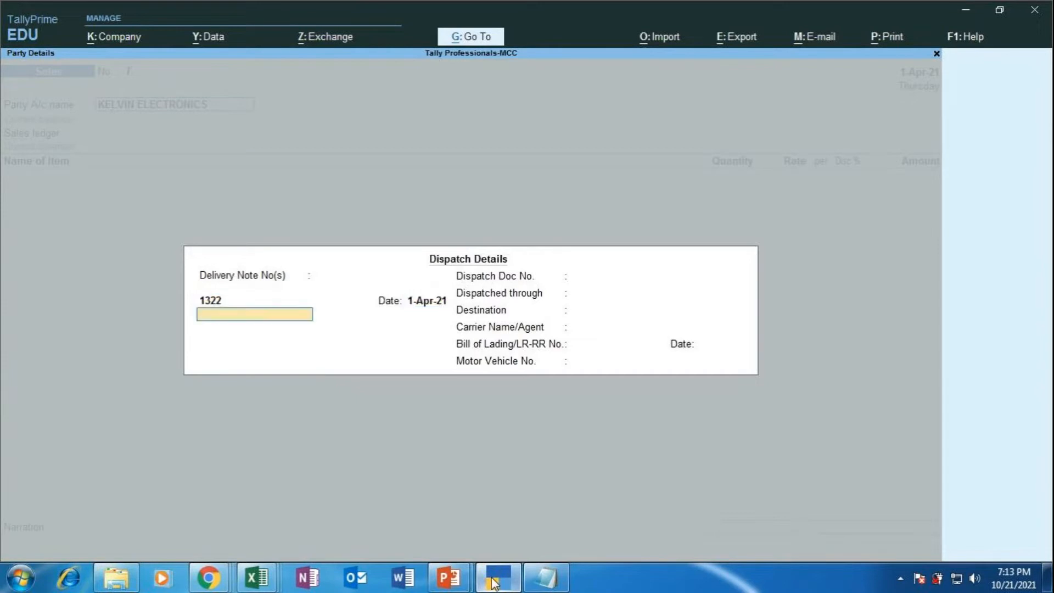
pyautogui.press('Return')
pyautogui.write('71252')
pyautogui.press('Return')
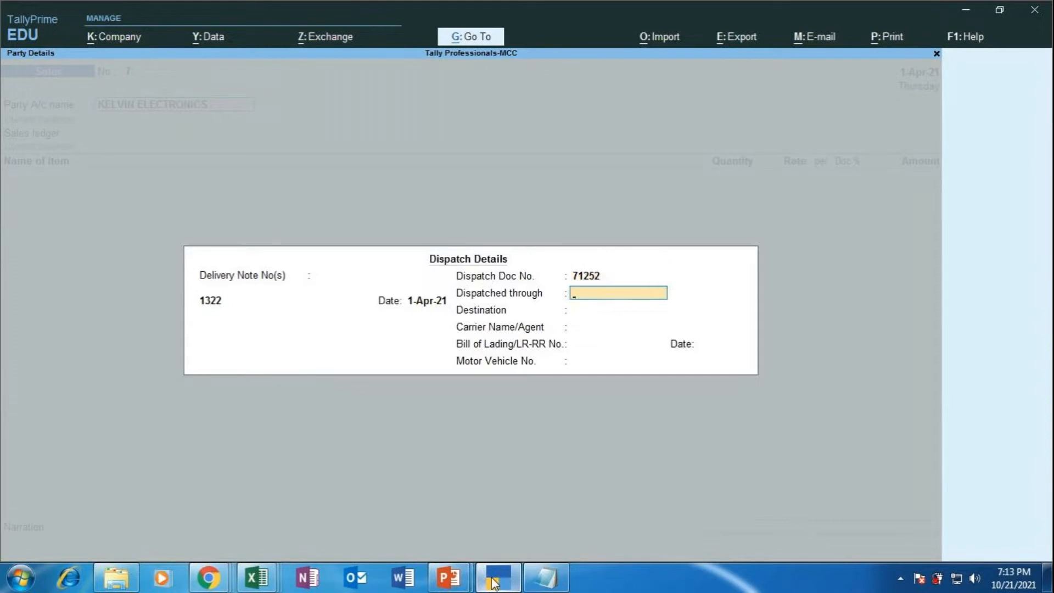
pyautogui.write('TEMPO')
pyautogui.press('Return')
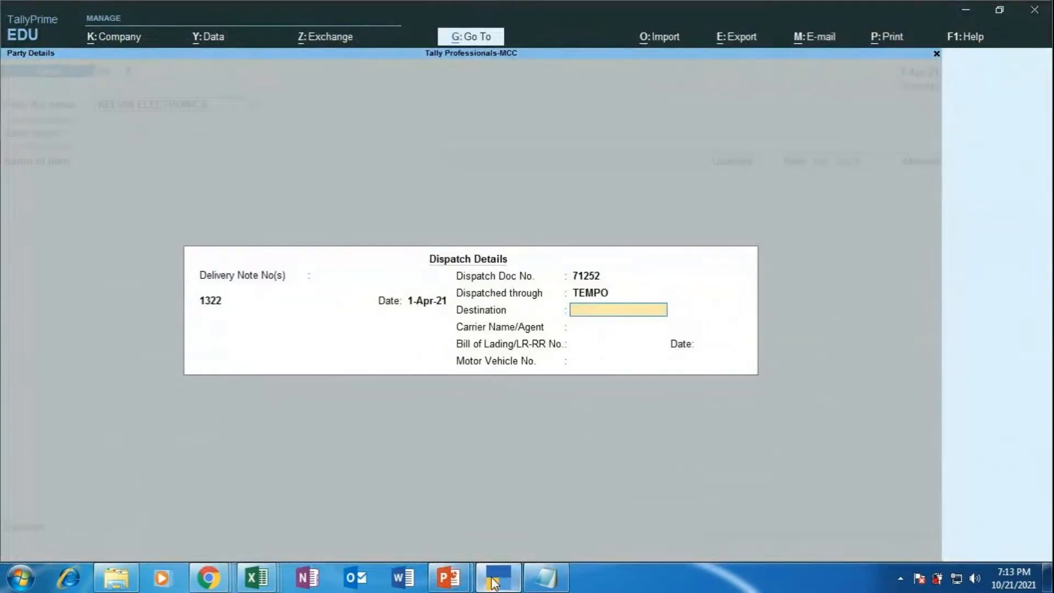
pyautogui.write('SURAT, GUJARAT')
pyautogui.press('Return')
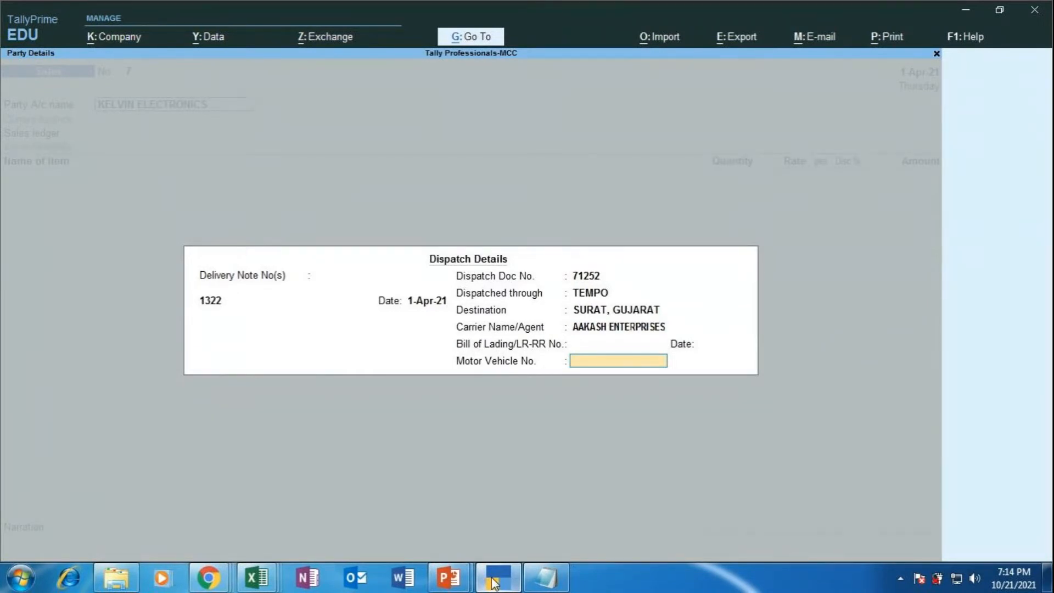
# Step: Set the e-Way Bill's Ship to place to SURAT, GUJARAT and the transport distance to 9000 km
pyautogui.write('RAT')
pyautogui.write(', GUJATA')
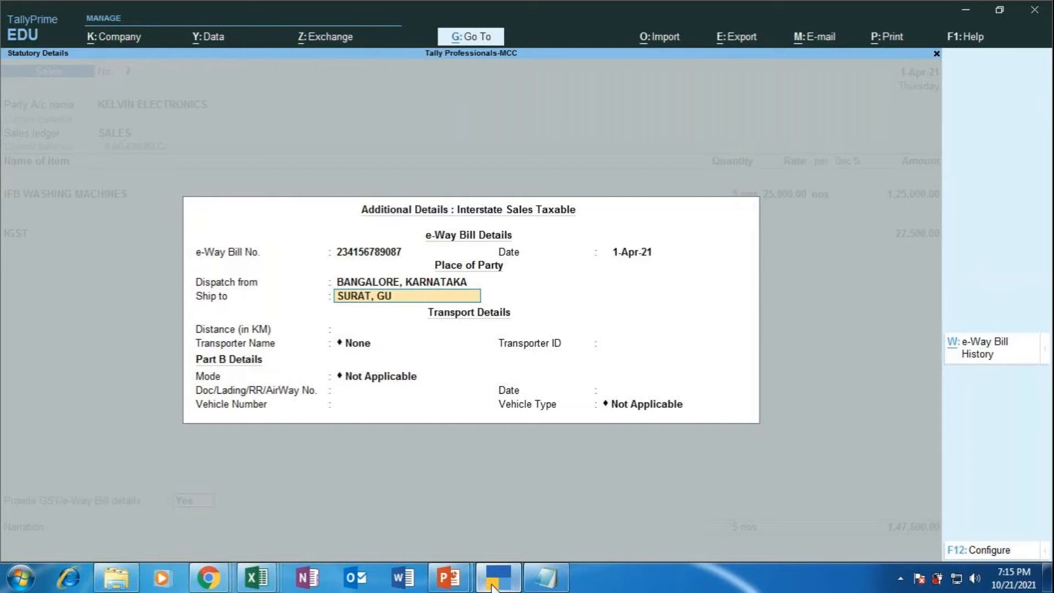
pyautogui.press('BackSpace')
pyautogui.write('RAT')
pyautogui.press('Return')
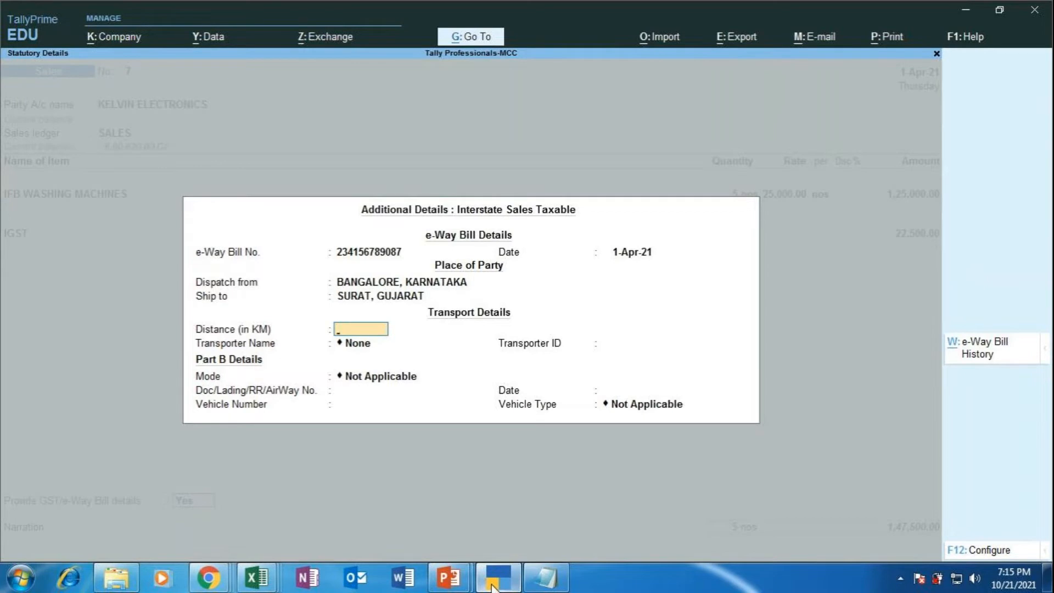
pyautogui.write('2000')
pyautogui.press('BackSpace')
pyautogui.press('BackSpace')
pyautogui.press('BackSpace')
pyautogui.press('BackSpace')
pyautogui.write('9000')
pyautogui.press('Return')
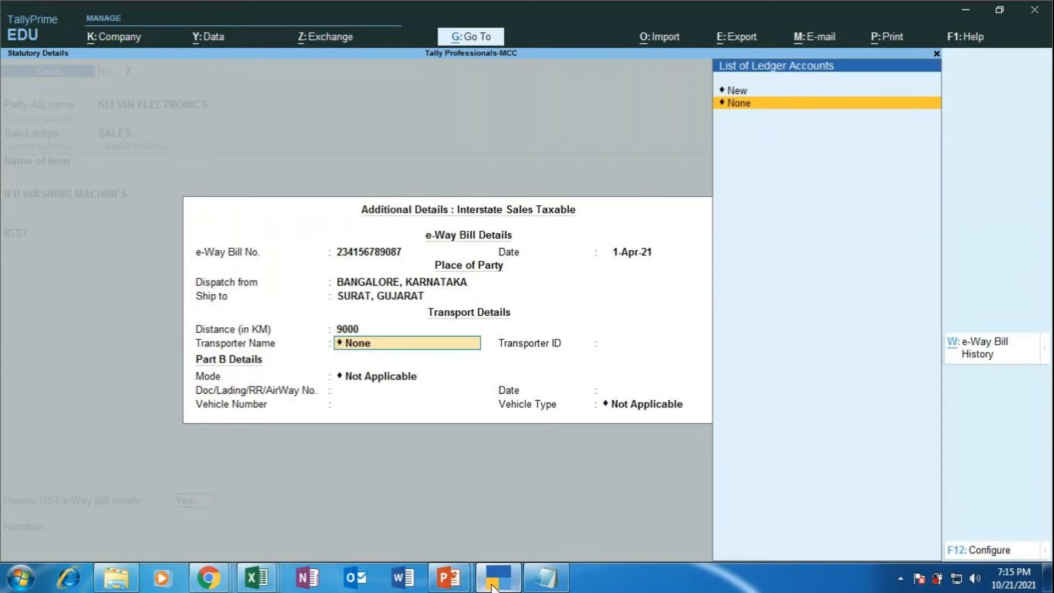
# Step: Add AAKASH ENTERPRISES as a new transporter for the e-Way Bill and enter its transporter ID
pyautogui.press('Up')
pyautogui.press('Return')
pyautogui.write('AAKASH ENTERPRISES')
pyautogui.press('Return')
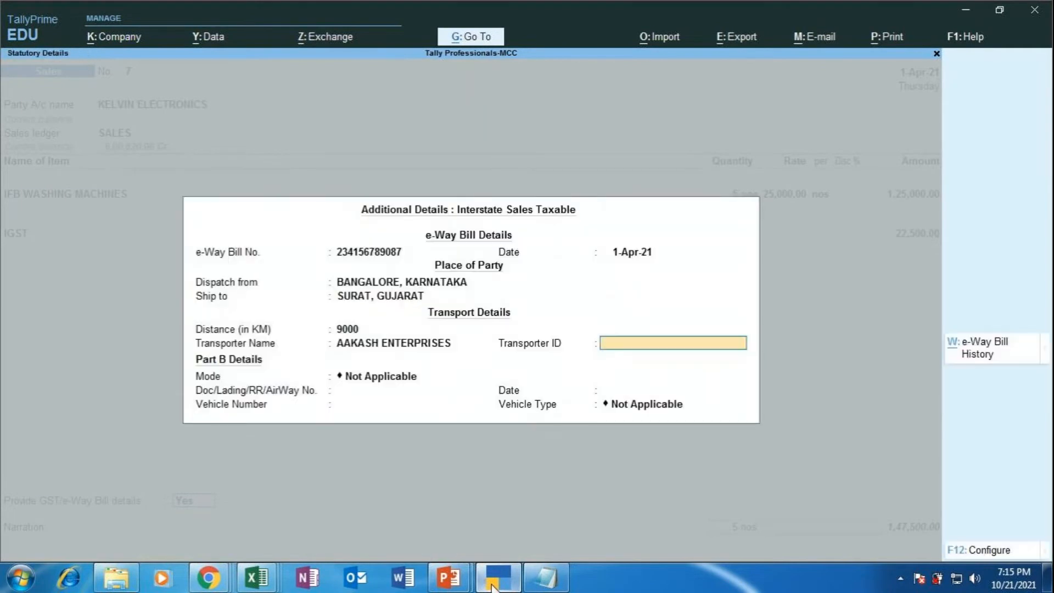
pyautogui.write('719325')
pyautogui.press('Return')
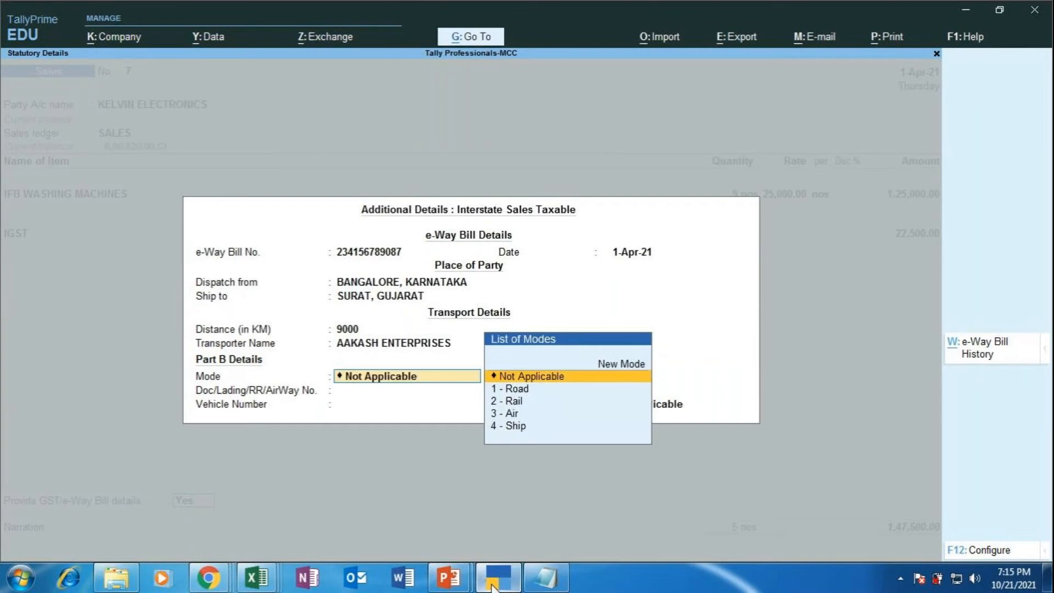
# Step: Set the e-Way Bill transport mode to 1 - Road, keep the vehicle number, and choose R - Regular as vehicle type
pyautogui.press('Down')
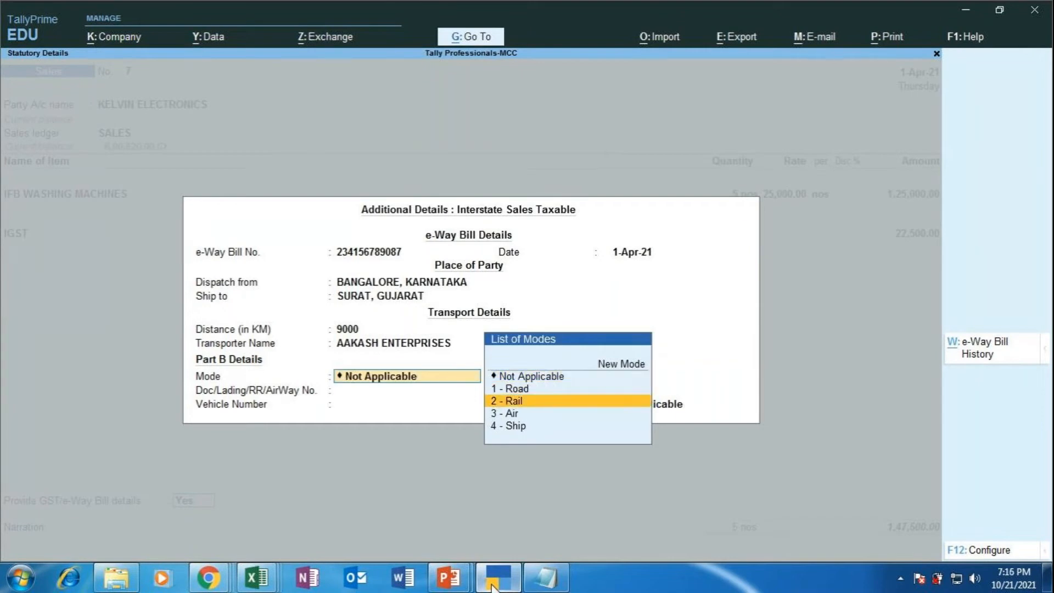
pyautogui.press('Return')
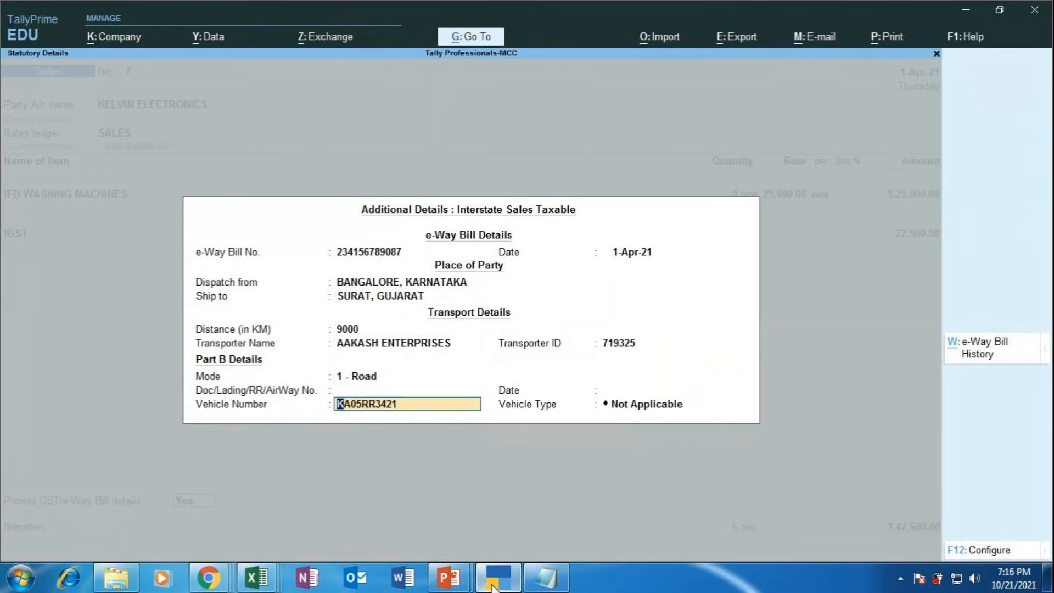
pyautogui.press('Return')
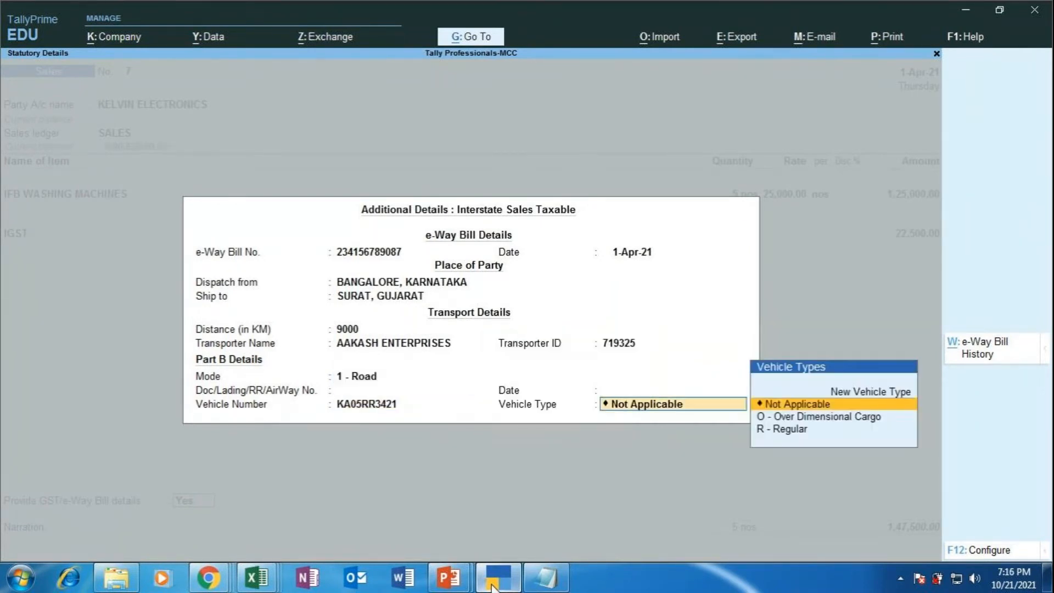
pyautogui.press('Down')
pyautogui.press('Down')
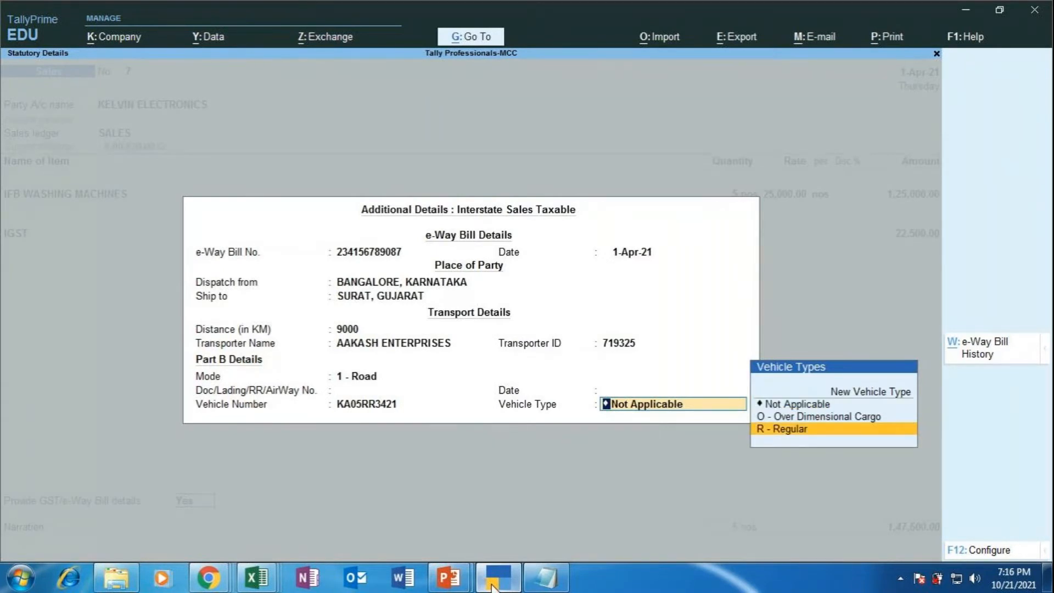
pyautogui.press('Return')
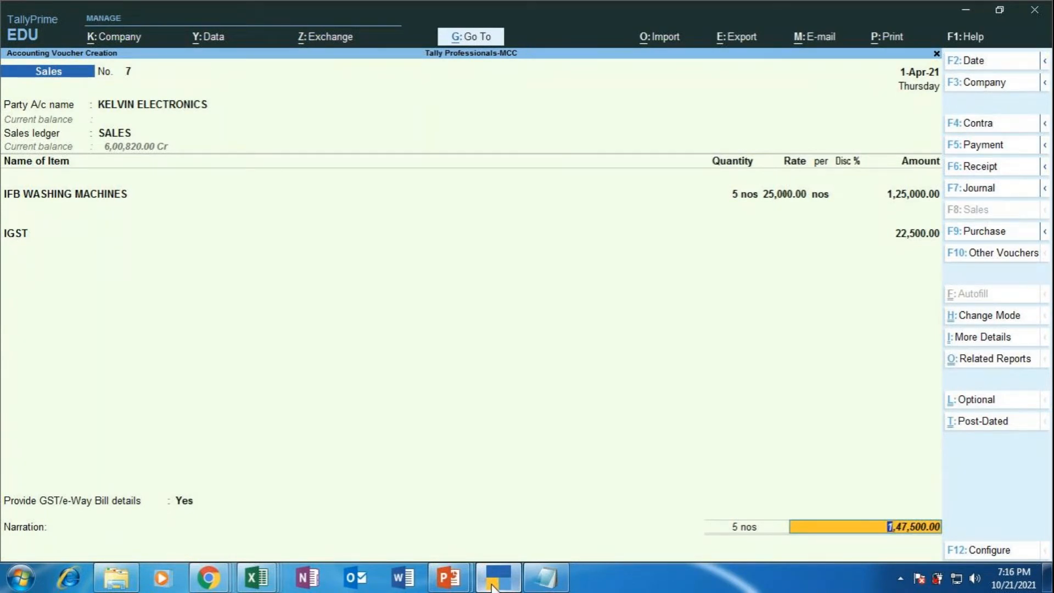
# Step: Give the new KELVIN ELECTRONICS bill reference 30 credit days and accept the bill-wise details
pyautogui.press('Return')
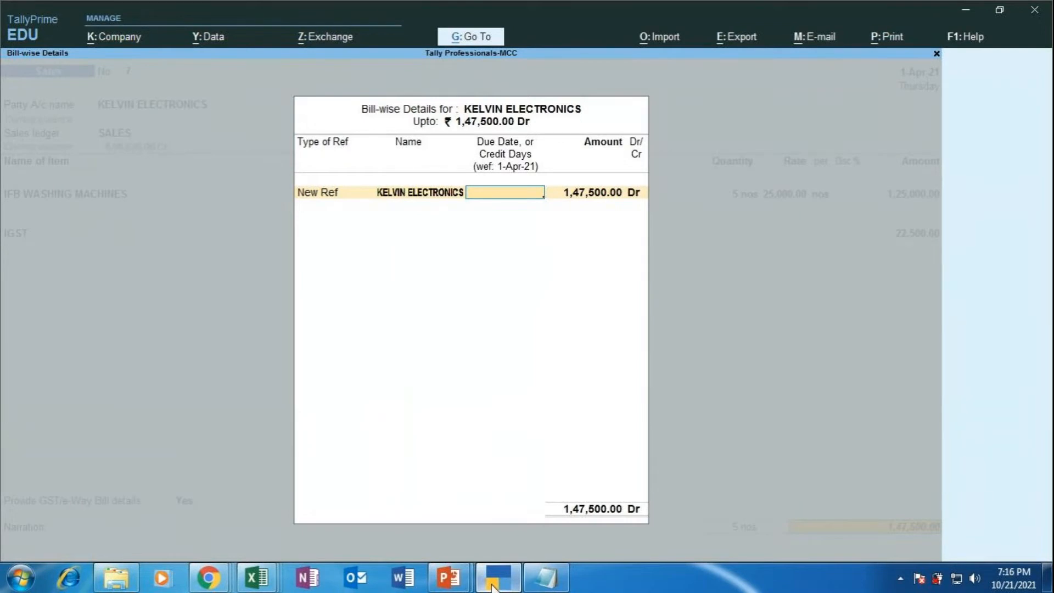
pyautogui.write('30')
pyautogui.press('Return')
pyautogui.press('Return')
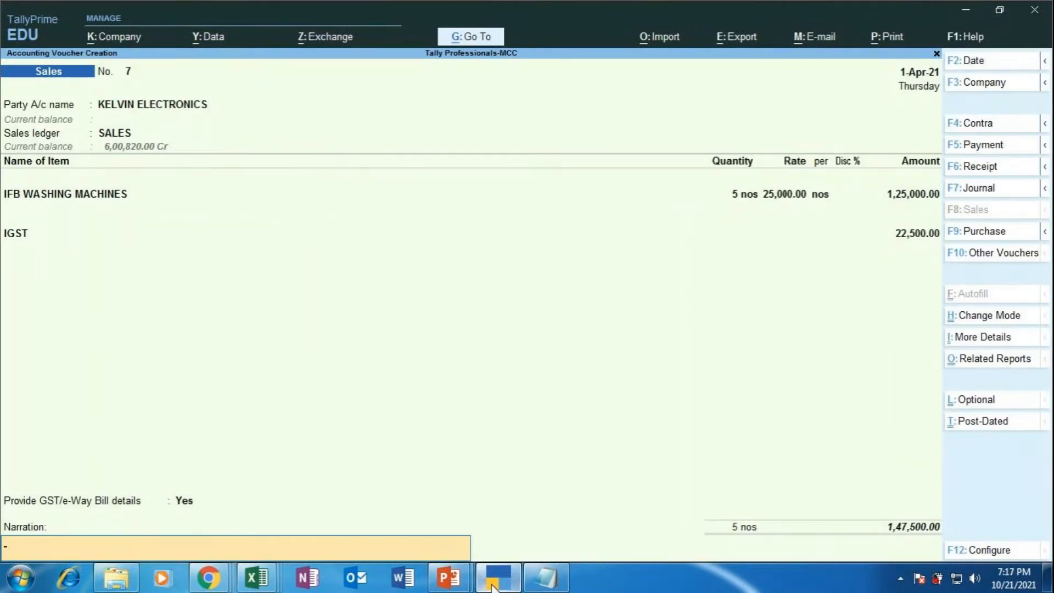
pyautogui.write('BEING IFB WASHING MA')
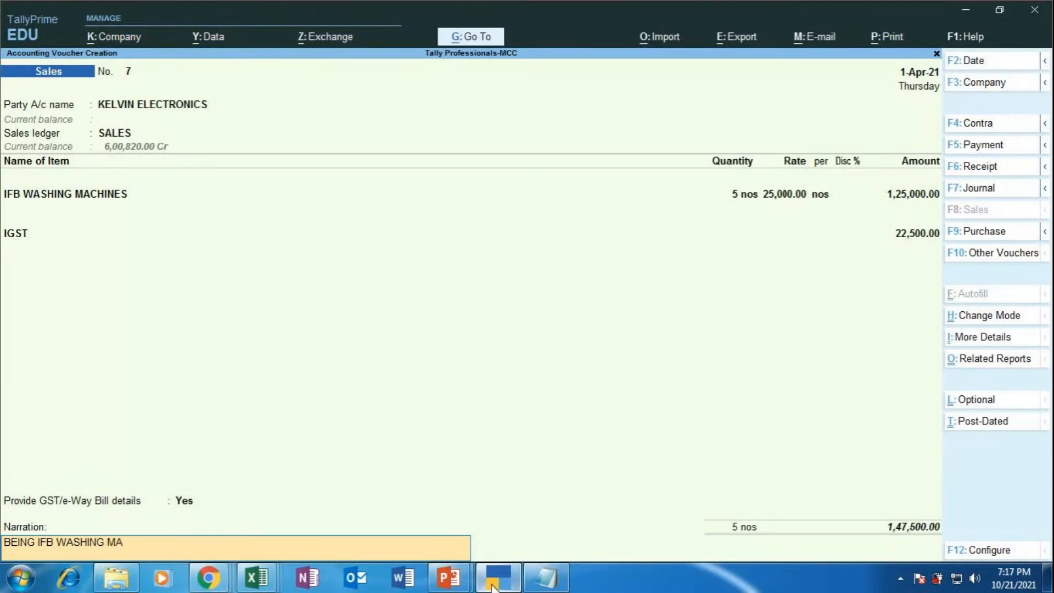
pyautogui.write('CHINES SOLD ON CREDIT SUBJECT TO GST @18%')
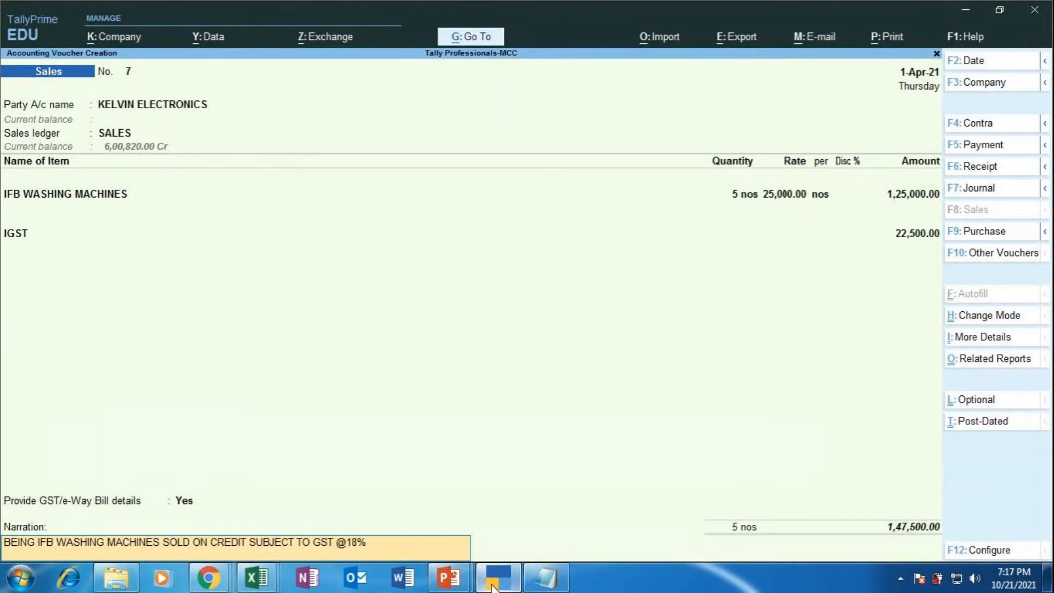
pyautogui.press('Return')
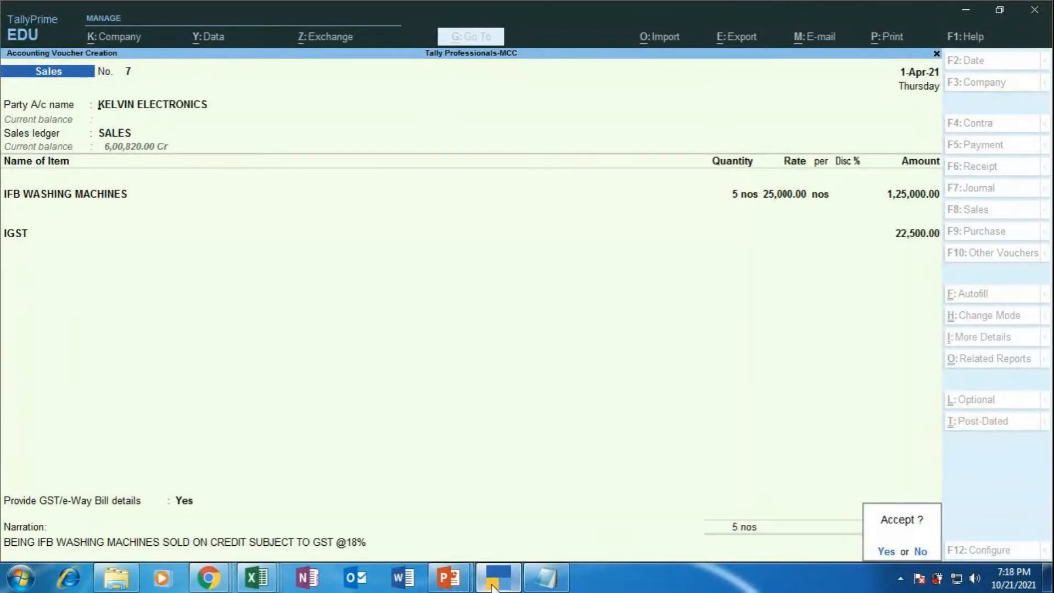
pyautogui.press('Return')
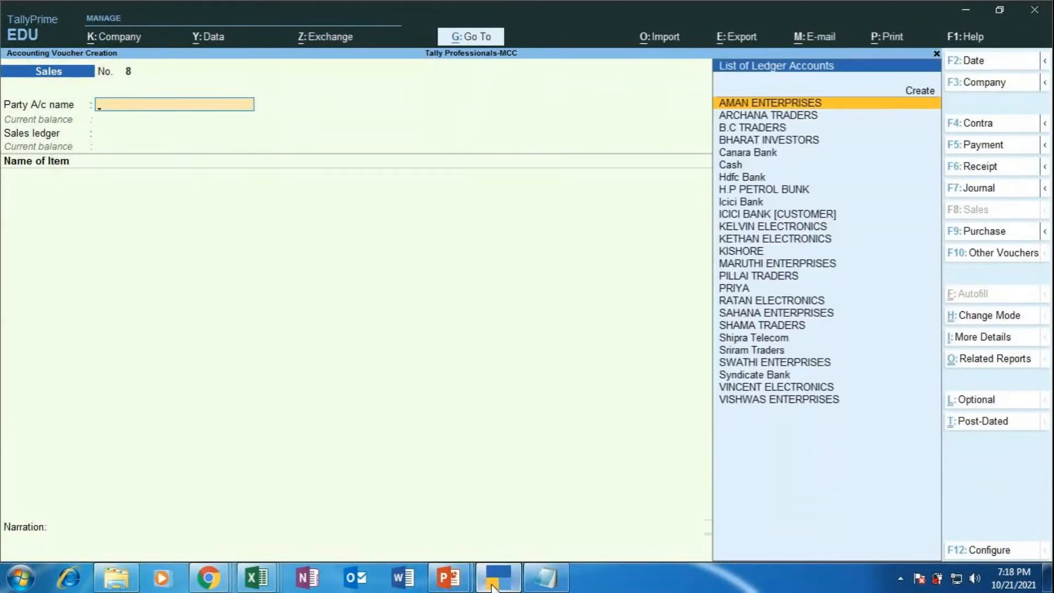
# Step: Switch to PowerPoint to read the Auro Enterprises sale, and consult the GST state code list in Chrome
pyautogui.click(448, 578)
pyautogui.click(546, 510)
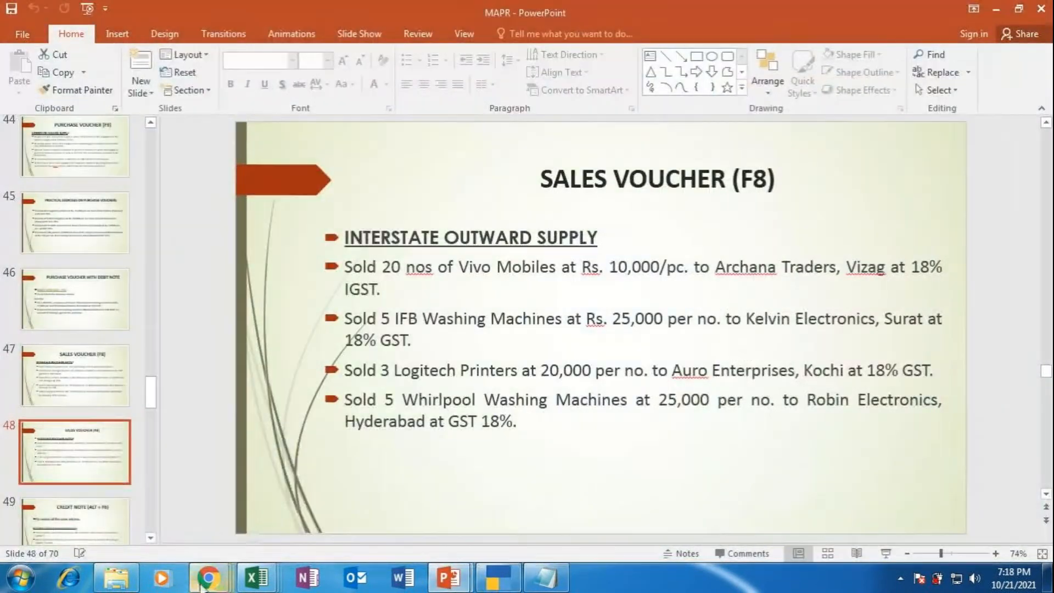
pyautogui.moveTo(209, 578)
pyautogui.click(262, 518)
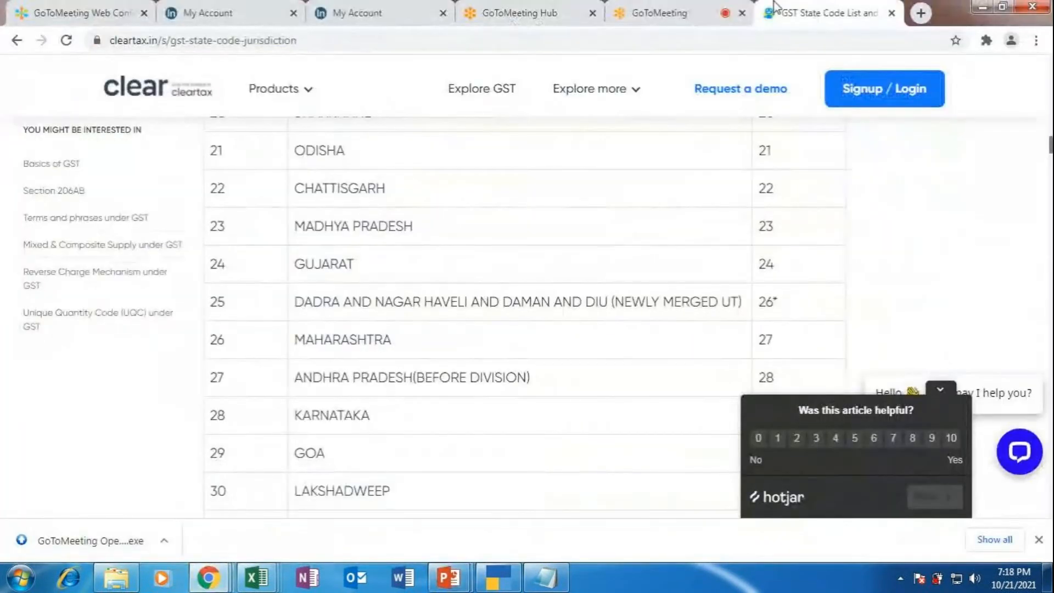
# Step: Return to TallyPrime and complete the AURO ENTERPRISES ledger for Kerala with Regular registration, its GSTIN and Set/Alter GST details set to Yes
pyautogui.click(499, 580)
pyautogui.press('Return')
pyautogui.press('Return')
pyautogui.write('YES')
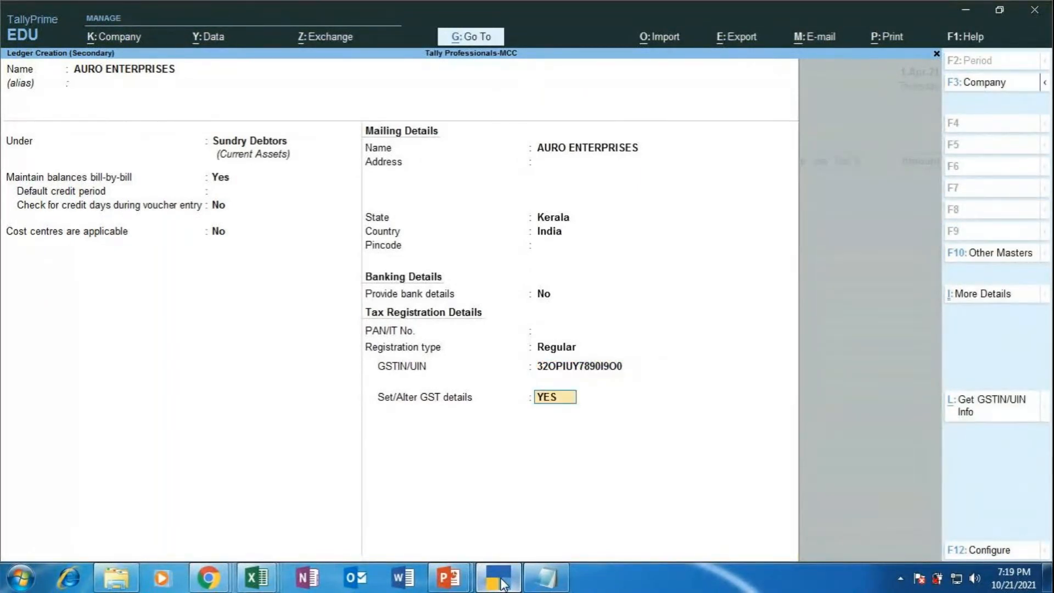
pyautogui.press('Return')
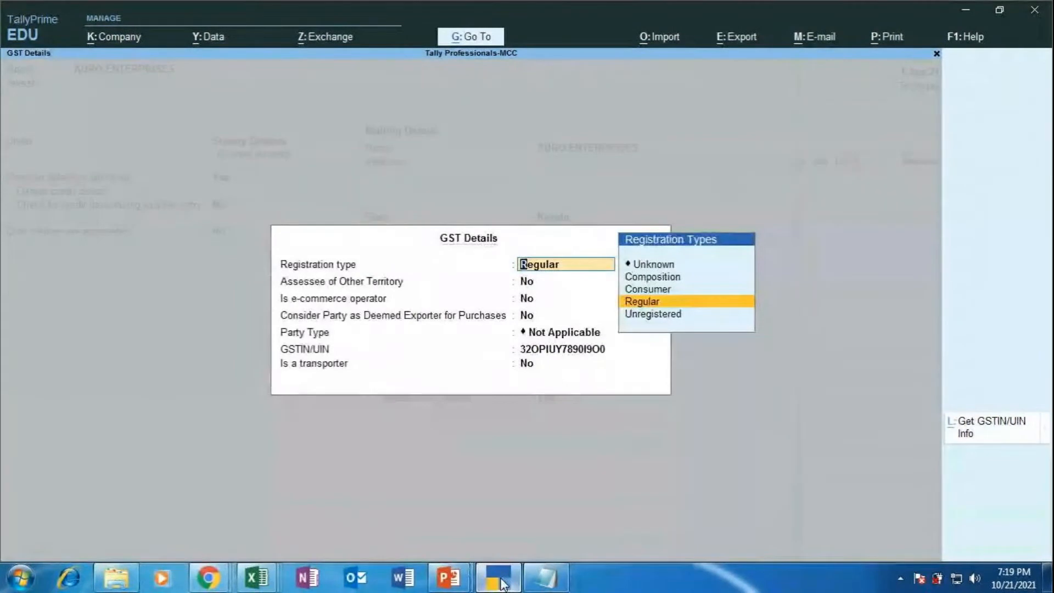
# Step: Accept the additional GST details and save the AURO ENTERPRISES ledger to continue with its sales voucher
pyautogui.press('Return')
pyautogui.press('Return')
pyautogui.press('Return')
pyautogui.press('Return')
pyautogui.press('Return')
pyautogui.press('Return')
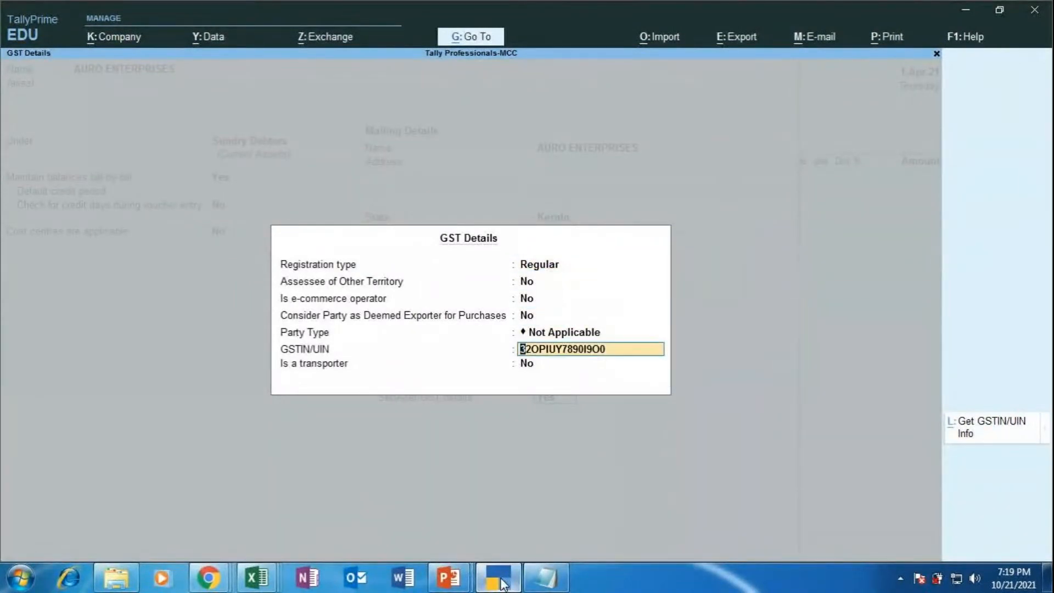
pyautogui.press('Return')
pyautogui.press('Return')
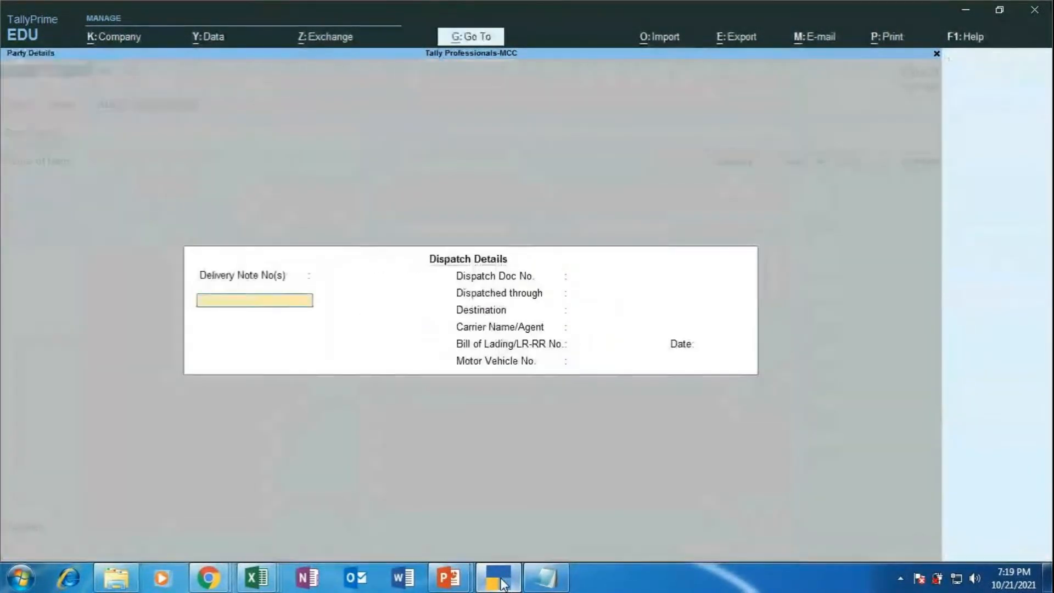
# Step: Enter delivery note number 56 and dispatch document number 74125 in the Auro Enterprises dispatch details
pyautogui.write('56')
pyautogui.press('Return')
pyautogui.press('Return')
pyautogui.write('74125')
pyautogui.press('Return')
pyautogui.press('Return')
pyautogui.press('BackSpace')
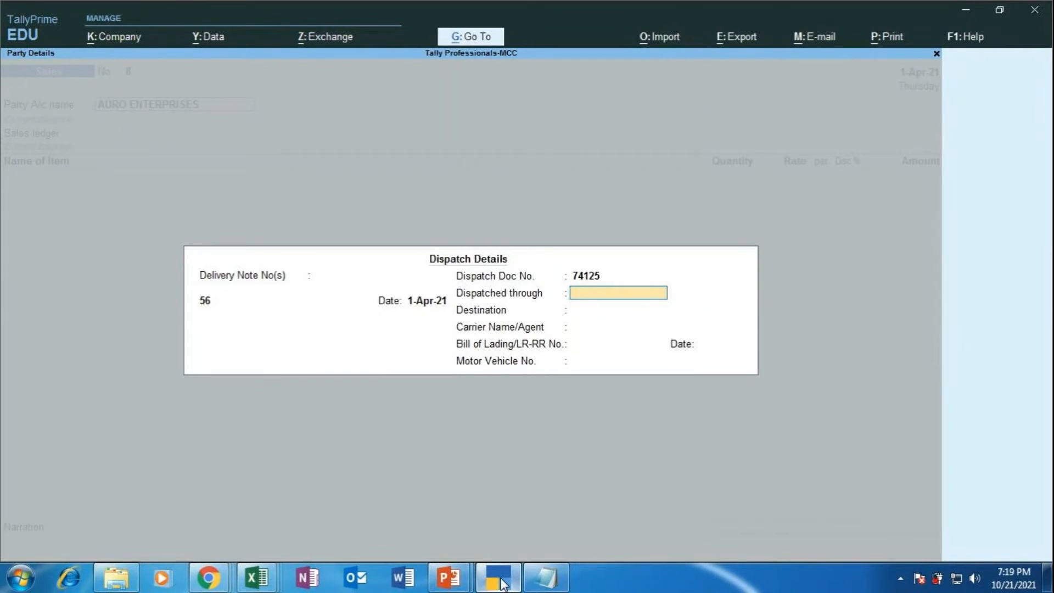
# Step: Switch to the MAPR presentation in PowerPoint to check the destination of the Auro Enterprises sale
pyautogui.click(501, 581)
pyautogui.click(501, 586)
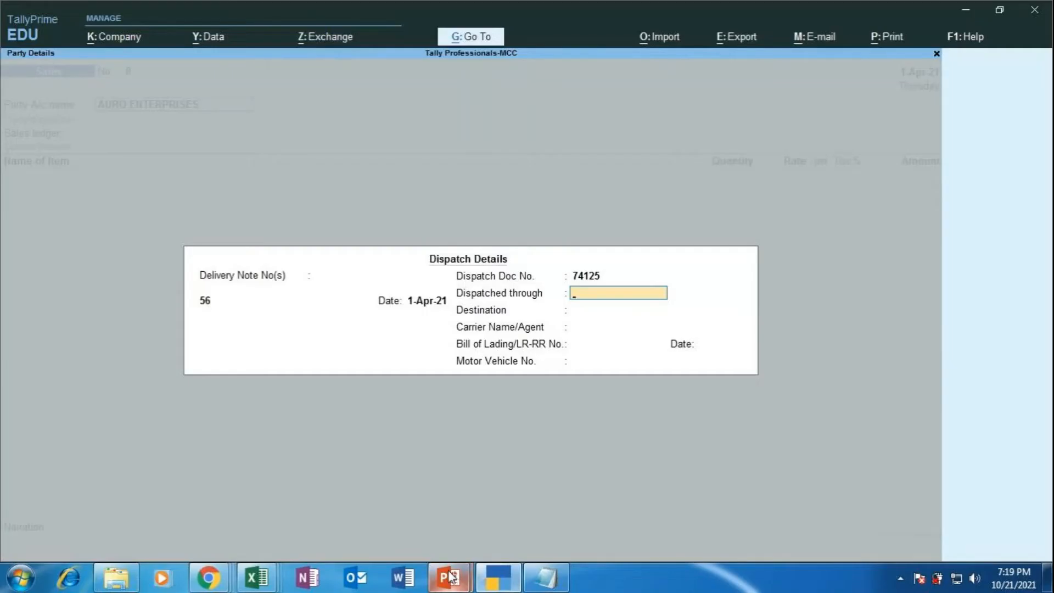
pyautogui.moveTo(448, 578)
pyautogui.click(547, 501)
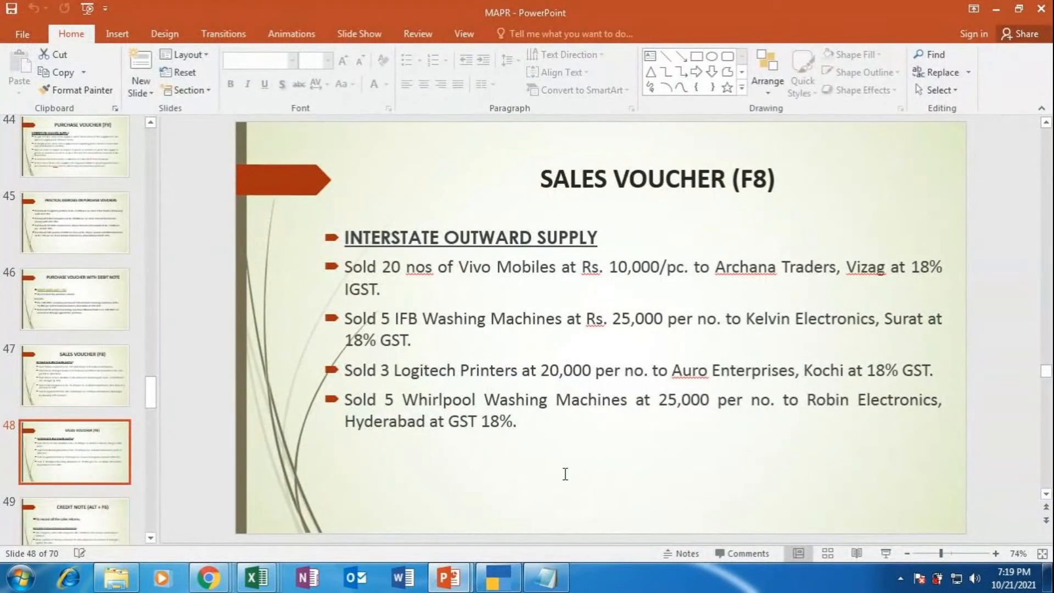
# Step: Return to TallyPrime and set the Auro Enterprises dispatch to VAN, destination KOCHI, KERALA and carrier AAKASH ENTERPRISES
pyautogui.click(494, 586)
pyautogui.write('VAN')
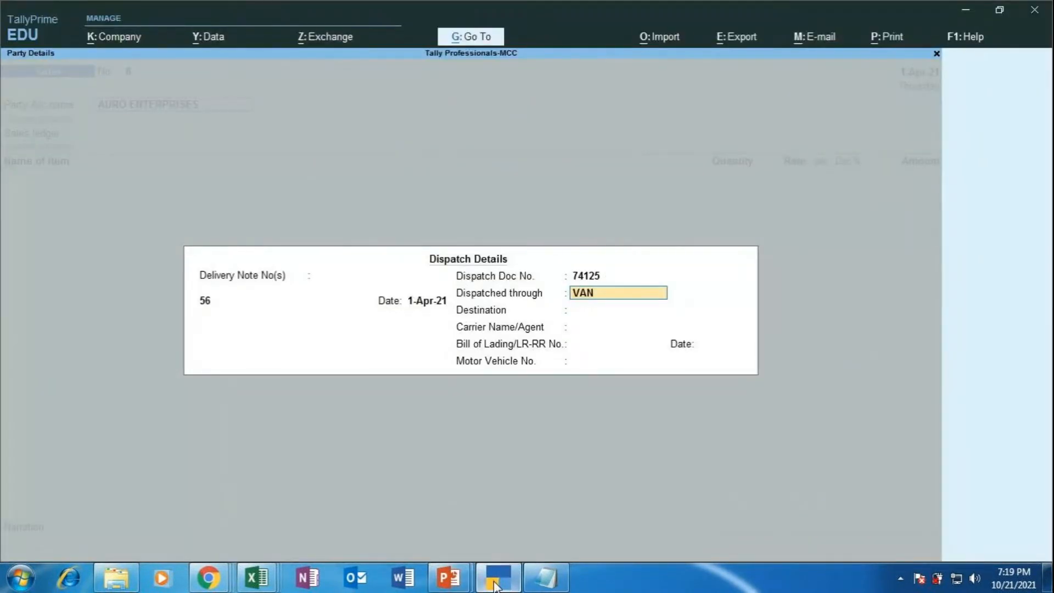
pyautogui.press('Return')
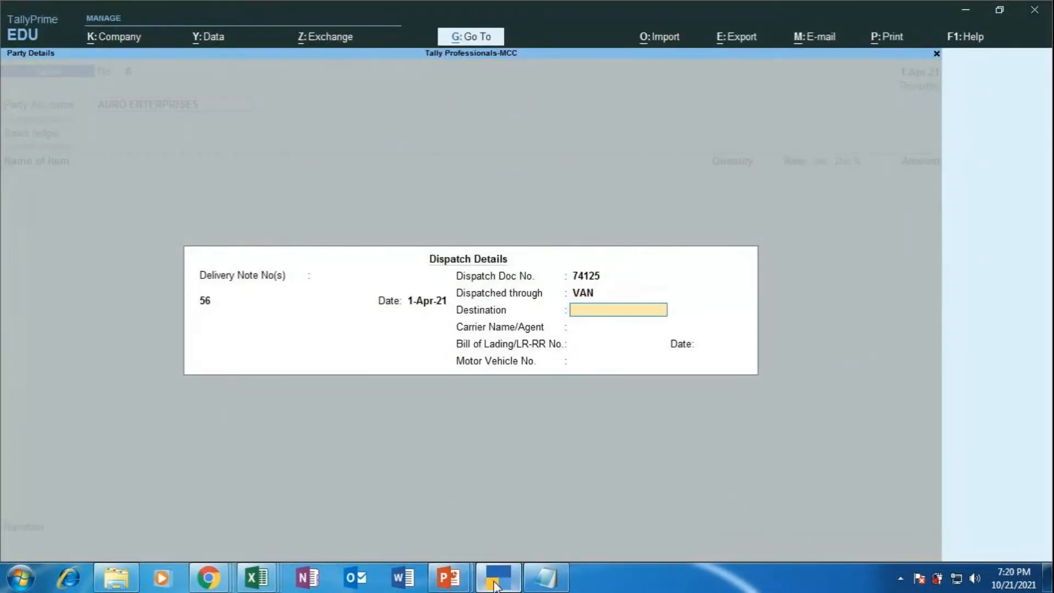
pyautogui.write('KOCHI, KERALA')
pyautogui.press('Return')
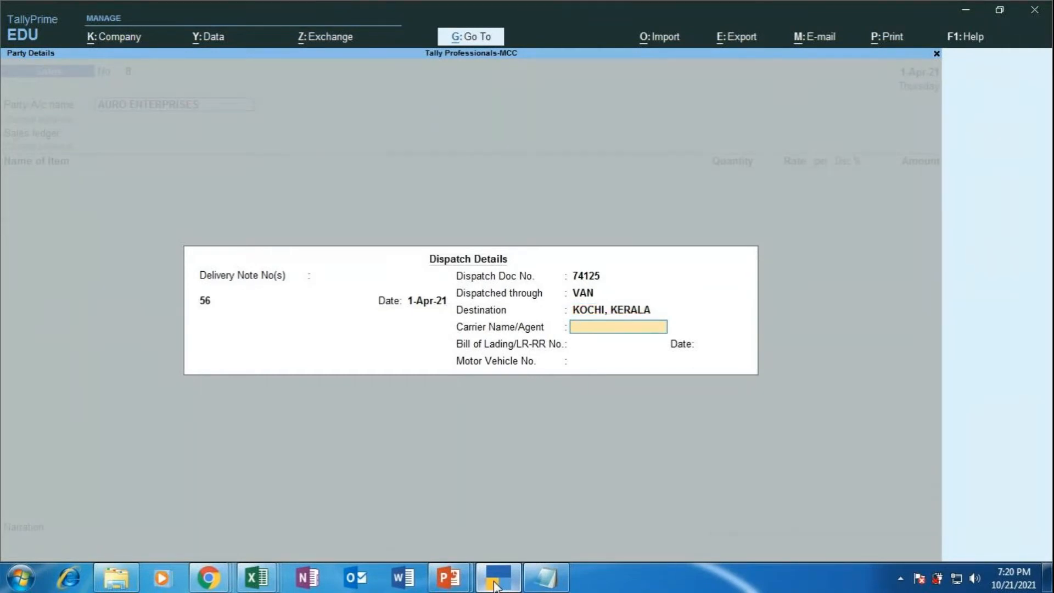
pyautogui.write('AAKASH ENTERPRISES')
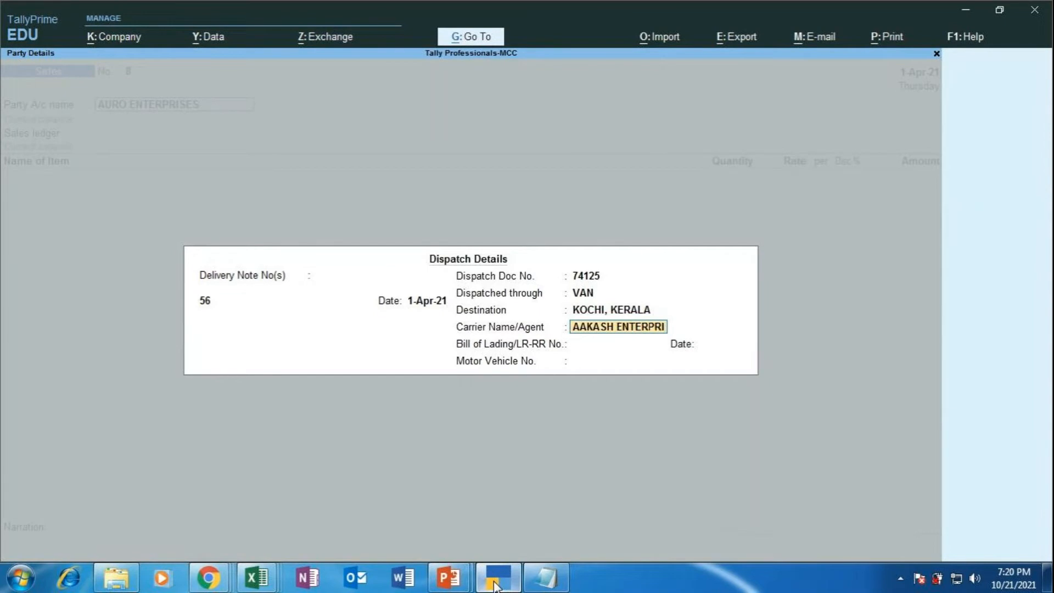
pyautogui.press('Return')
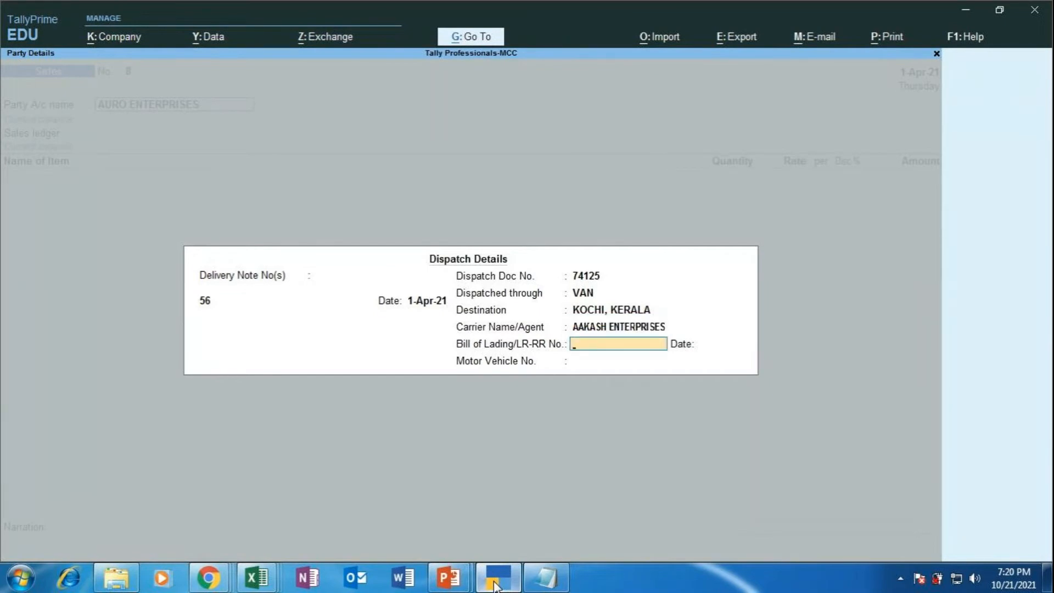
# Step: Enter the motor vehicle number, accept the dispatch and party details, and use SALES as the sales ledger for Auro Enterprises
pyautogui.press('Return')
pyautogui.press('Return')
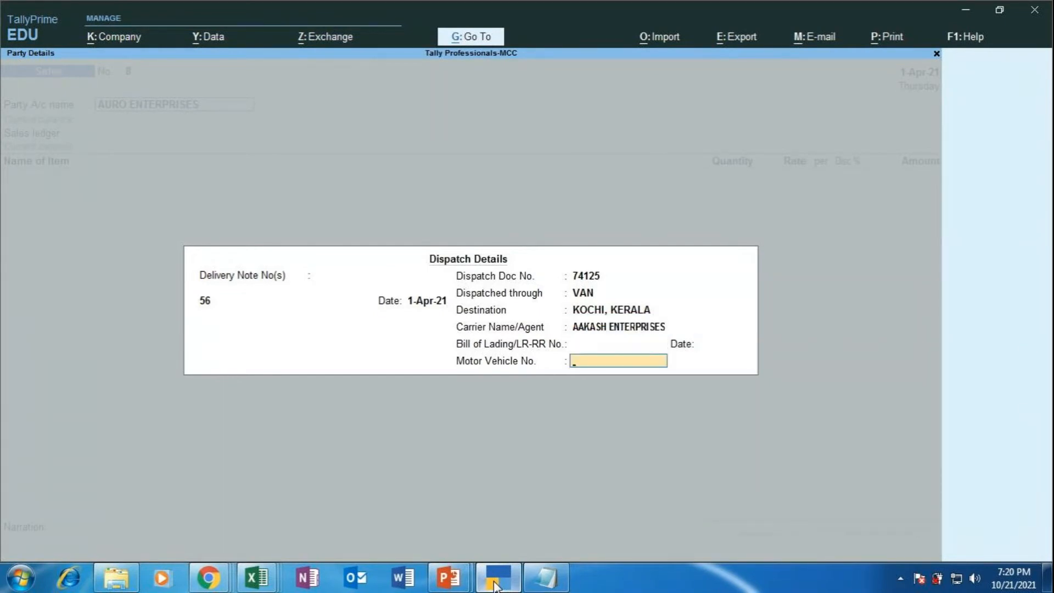
pyautogui.write('KA05R84532')
pyautogui.press('Return')
pyautogui.press('Return')
pyautogui.press('Return')
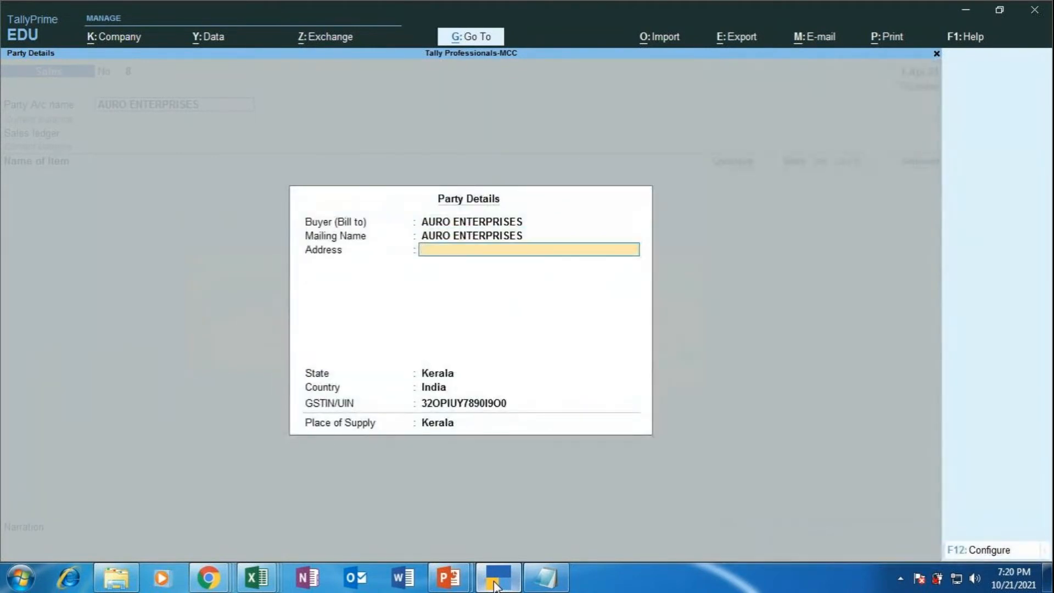
pyautogui.press('Return')
pyautogui.press('Return')
pyautogui.press('Return')
pyautogui.press('Return')
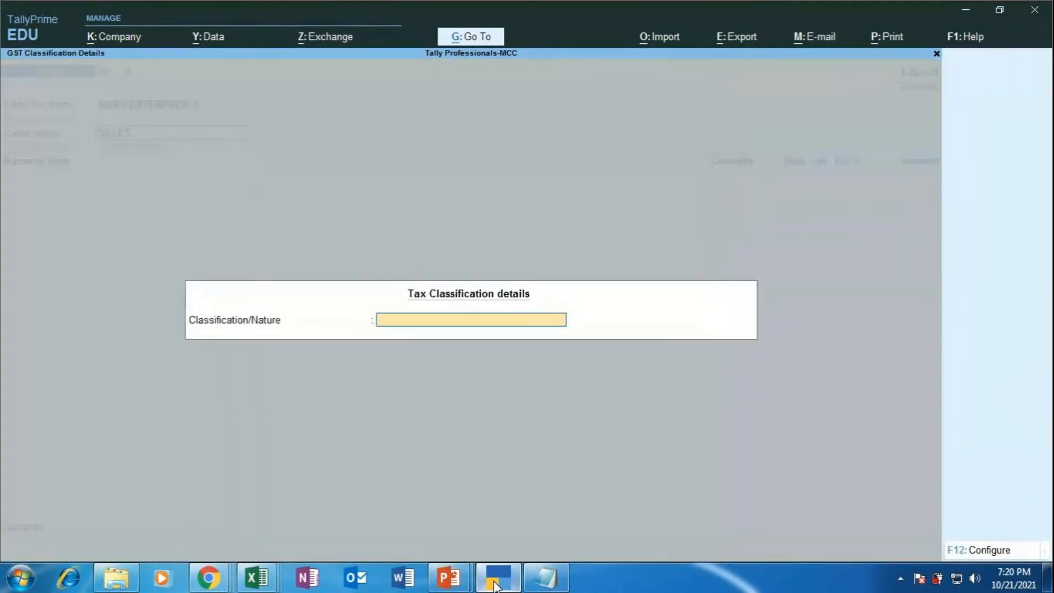
# Step: Choose the tax classification and save the Auro Enterprises sales voucher for 3 Logitech printers at 20,000 each
pyautogui.press('Return')
pyautogui.press('Down')
pyautogui.press('Down')
pyautogui.press('Down')
pyautogui.press('Down')
pyautogui.press('Down')
pyautogui.press('Down')
pyautogui.press('Down')
pyautogui.press('Return')
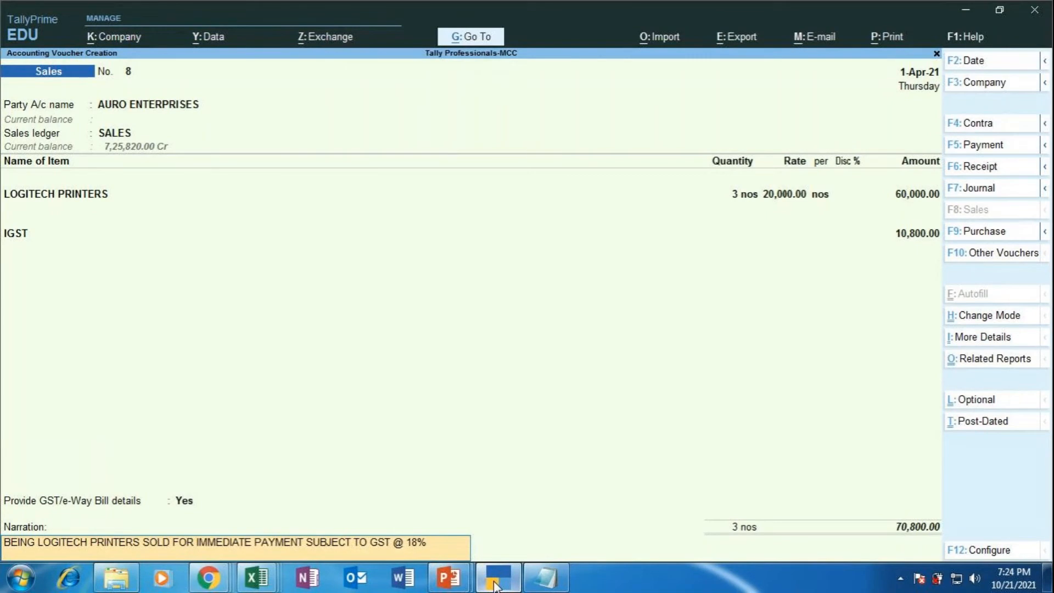
pyautogui.press('Return')
pyautogui.press('Return')
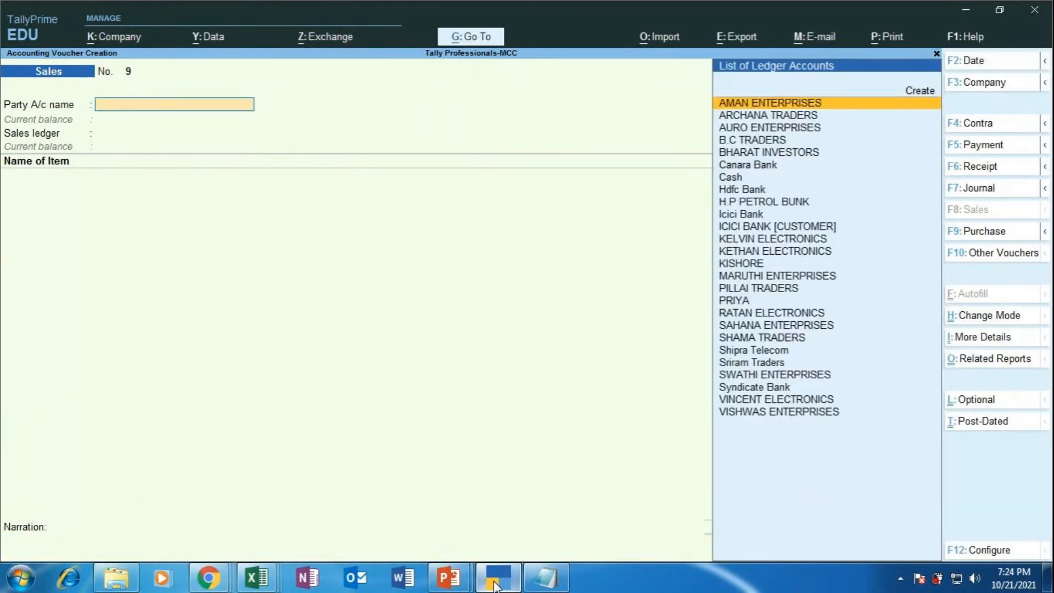
# Step: Switch to the MAPR presentation in PowerPoint and read the Robin Electronics transaction on the full-screen sales voucher slide
pyautogui.click(449, 577)
pyautogui.click(532, 518)
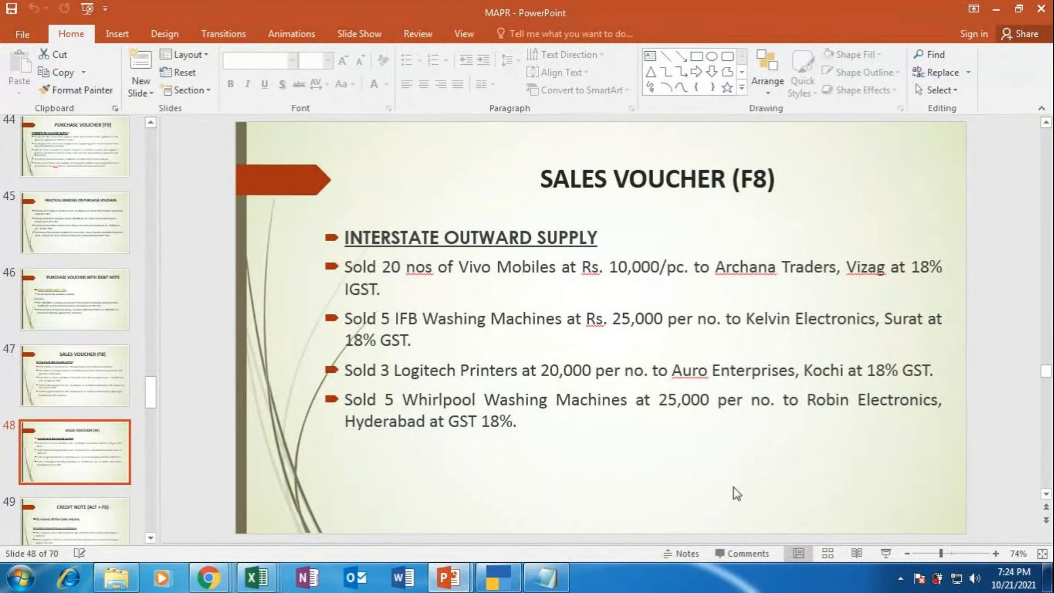
pyautogui.click(881, 554)
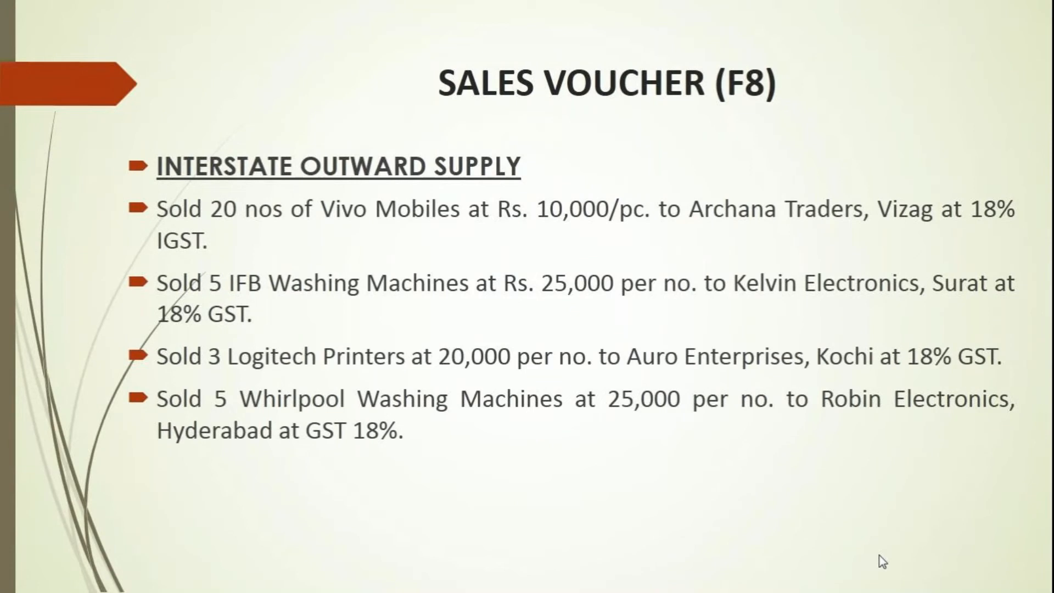
pyautogui.press('Escape')
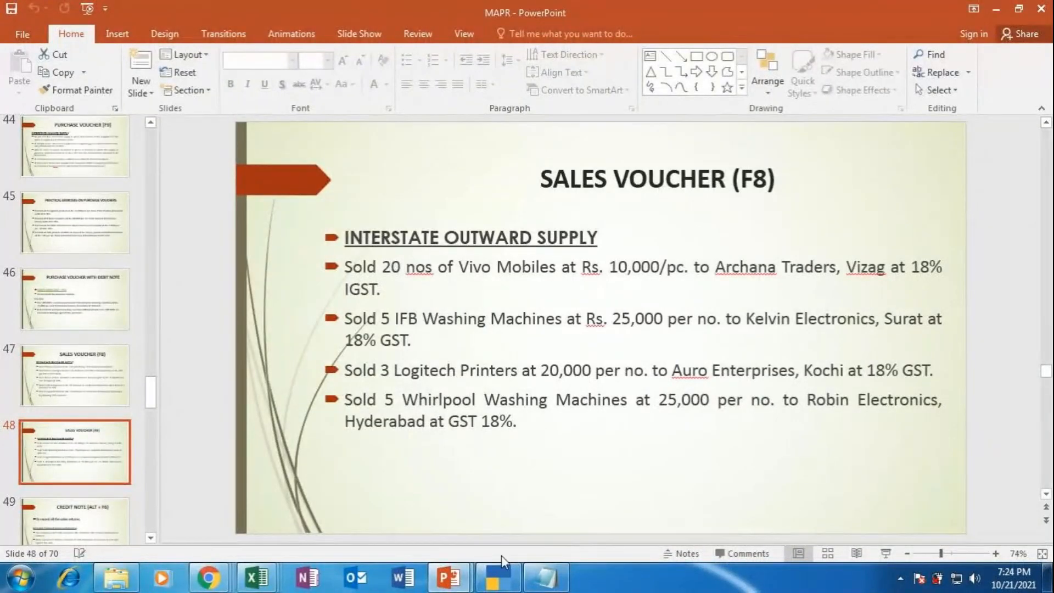
pyautogui.moveTo(467, 572)
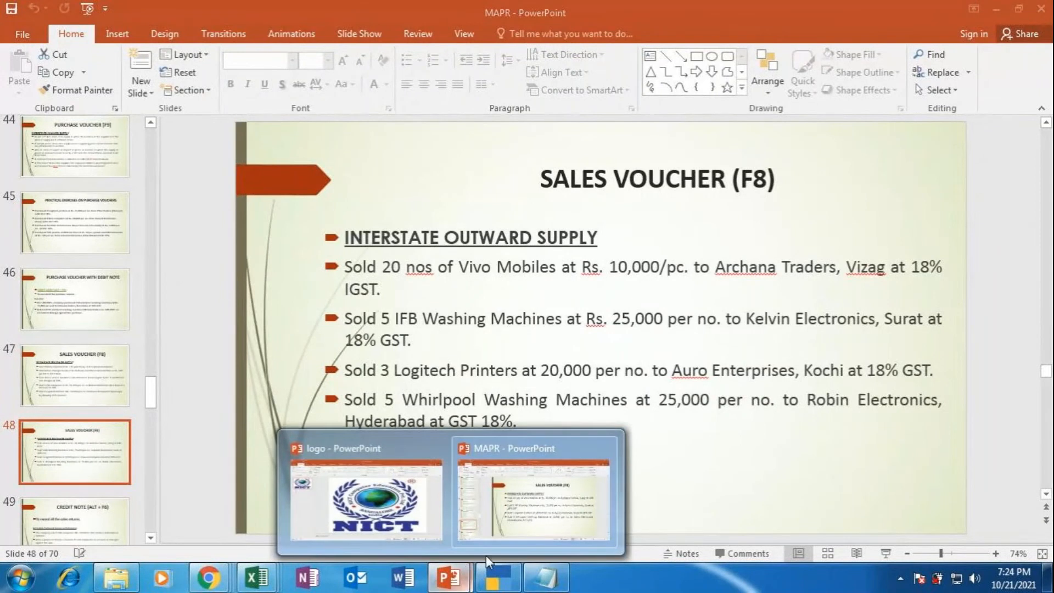
# Step: Return to TallyPrime and start a new party ledger named ROBIN ELECTRONICS under Sundry Debtors with bill-by-bill balances
pyautogui.click(499, 581)
pyautogui.press('Up')
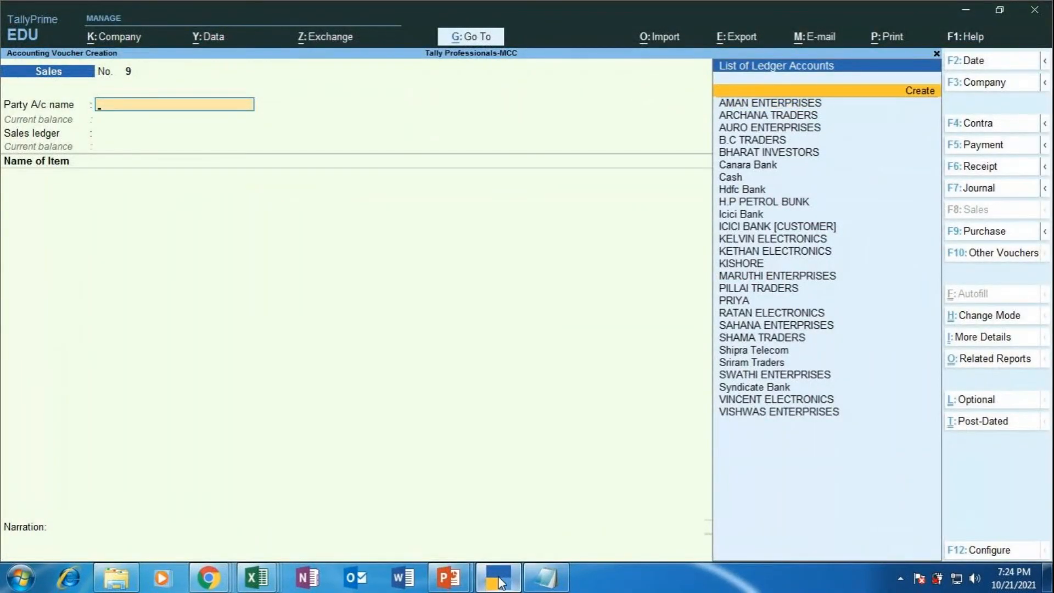
pyautogui.press('Return')
pyautogui.write('RON')
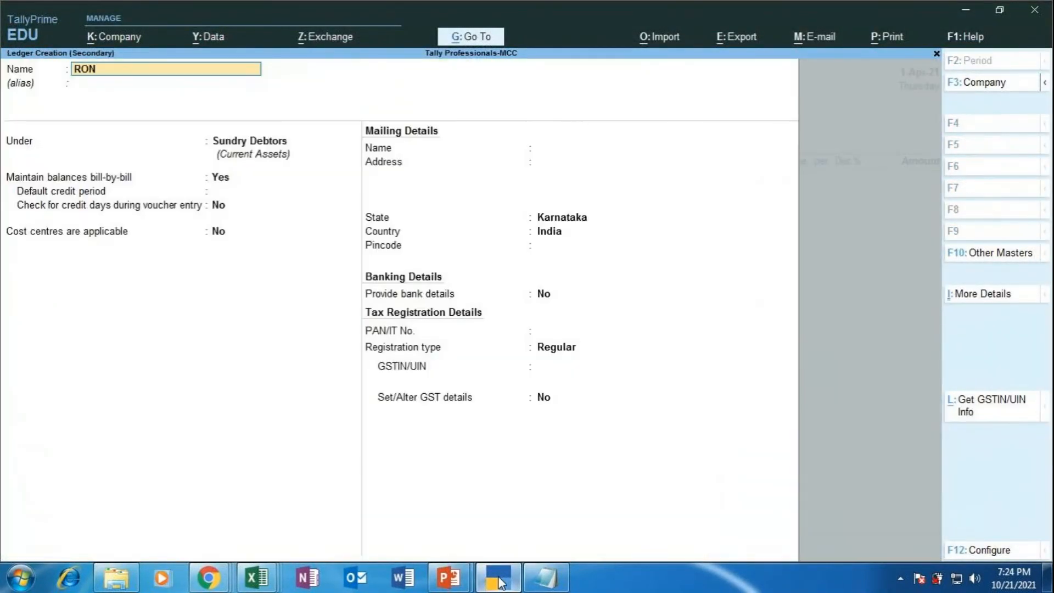
pyautogui.press('BackSpace')
pyautogui.write('BIN ELECTRONICS')
pyautogui.press('Return')
pyautogui.press('Return')
pyautogui.press('Return')
pyautogui.press('Return')
pyautogui.press('Return')
pyautogui.press('Return')
pyautogui.press('Return')
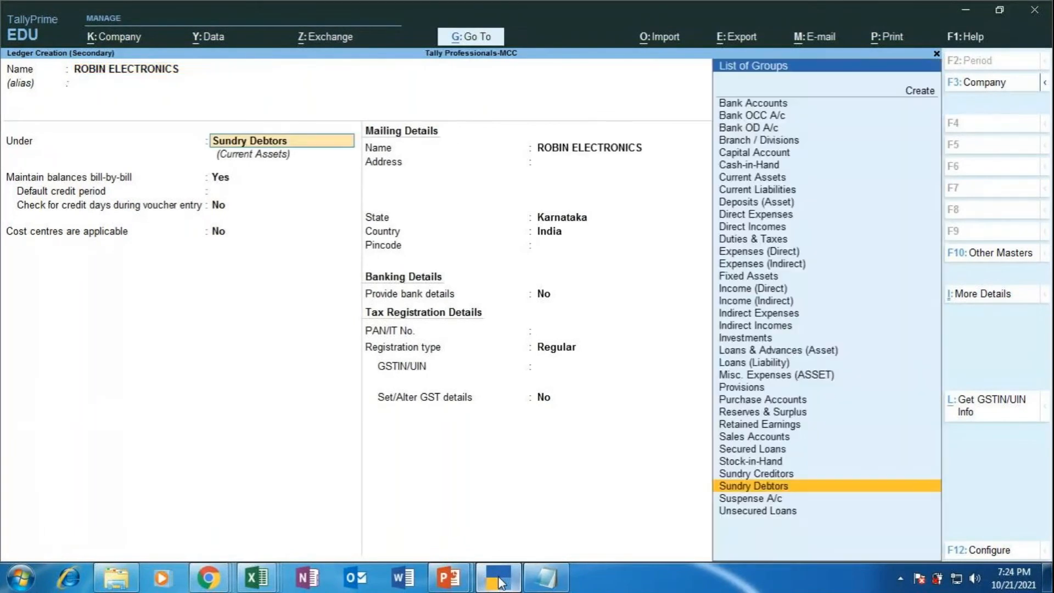
pyautogui.press('Return')
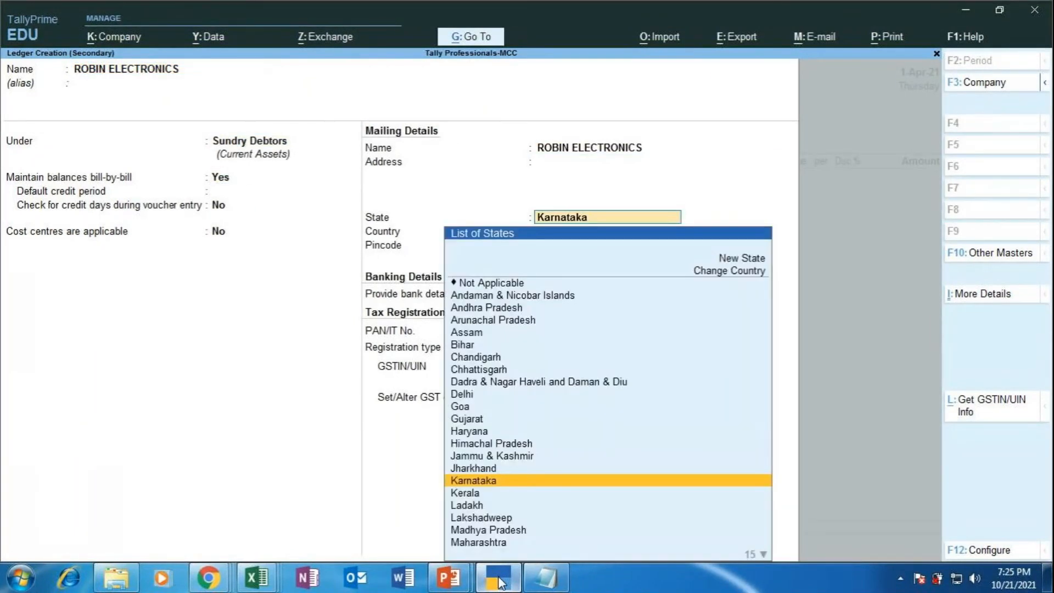
# Step: Set the Robin Electronics ledger's state to Telangana and keep its registration type as Regular
pyautogui.write('TE')
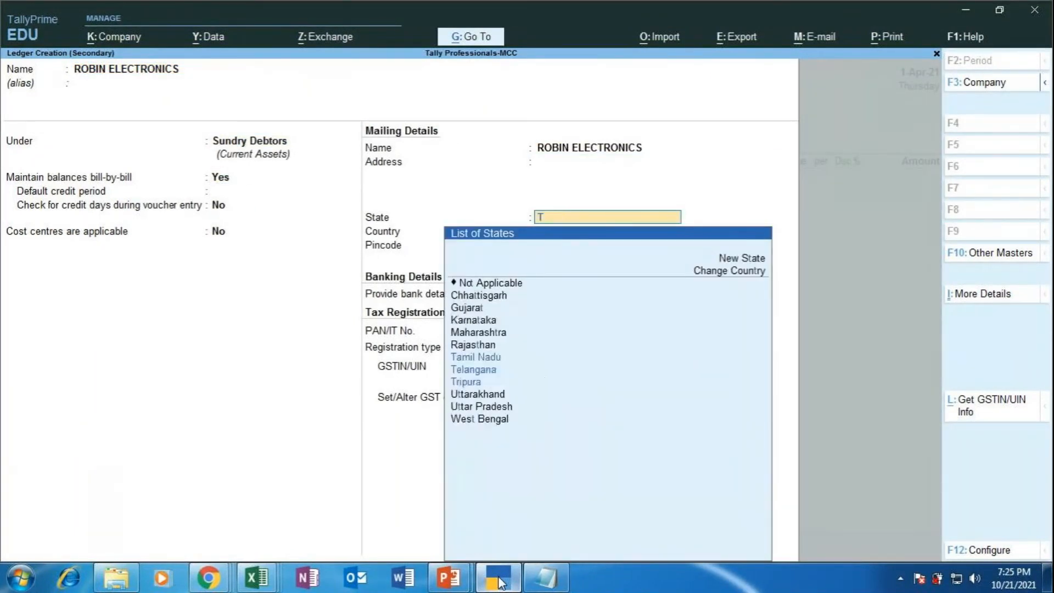
pyautogui.press('Return')
pyautogui.press('Return')
pyautogui.press('Return')
pyautogui.press('Return')
pyautogui.press('Return')
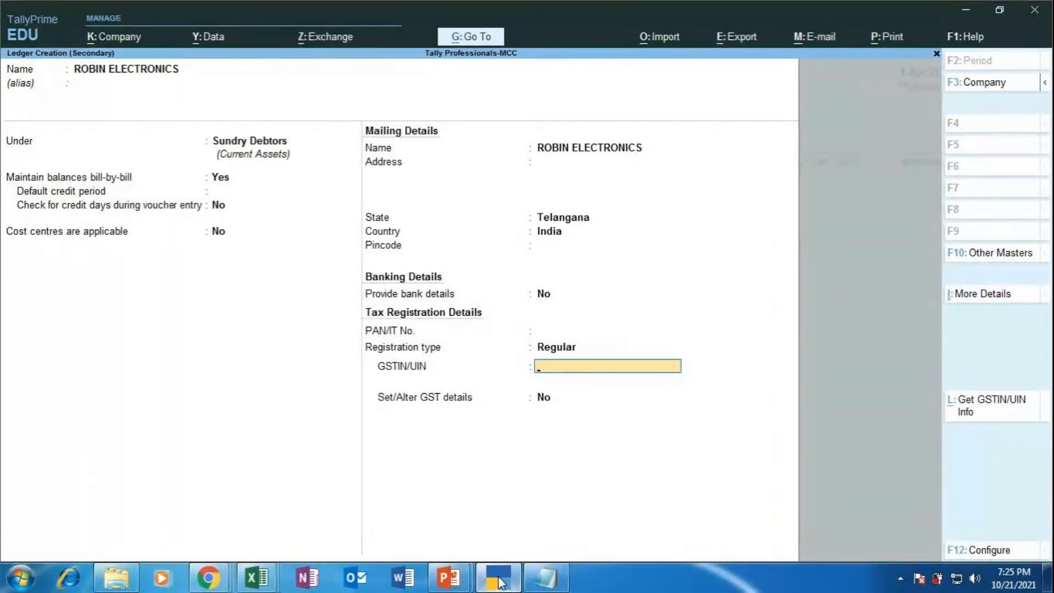
# Step: Enter the ledger's GSTIN, set Set/Alter GST details to Yes, and save the ROBIN ELECTRONICS ledger
pyautogui.write('36IOPUY789')
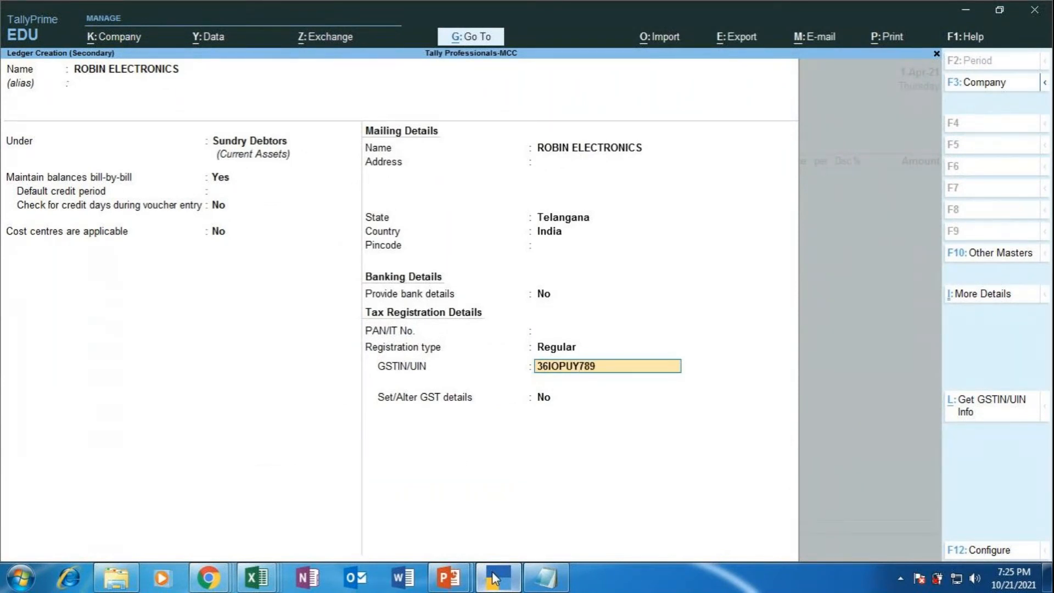
pyautogui.write('0I9O0')
pyautogui.press('Return')
pyautogui.write('YES')
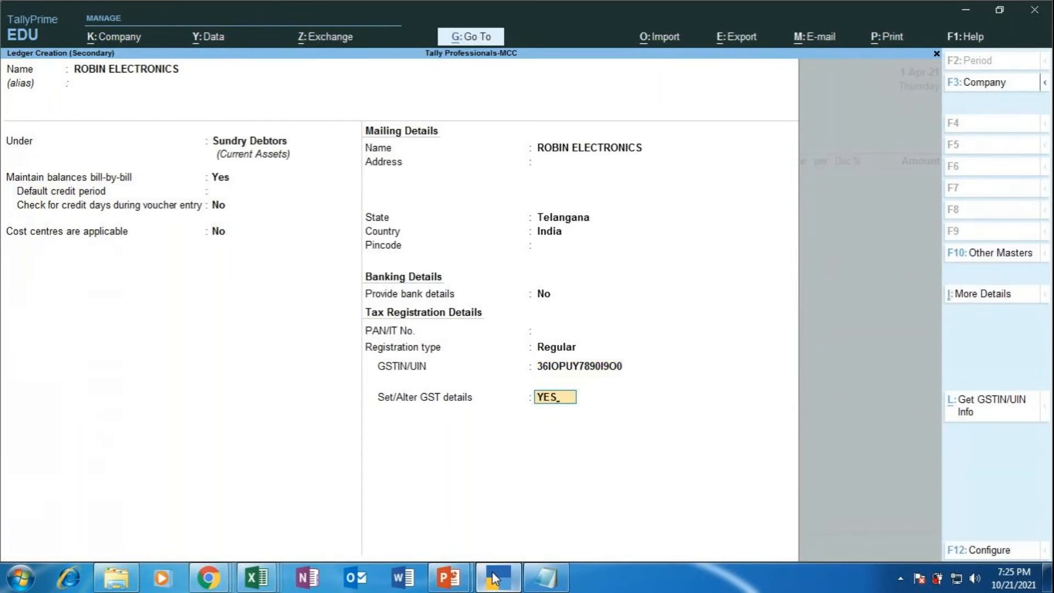
pyautogui.press('Return')
pyautogui.press('Return')
pyautogui.press('Return')
pyautogui.press('Return')
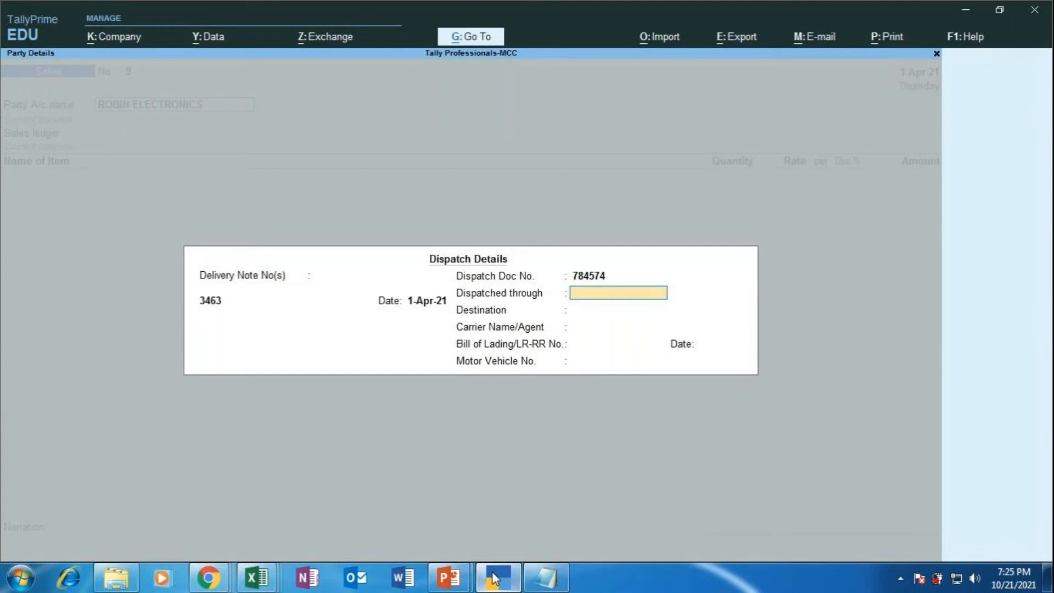
# Step: Complete the Robin Electronics dispatch details with TEMPO, destination HYDERABAD, TELEANGANA, carrier SHAKTI TRANSPORTERS and the motor vehicle number
pyautogui.write('TEMPO')
pyautogui.press('Return')
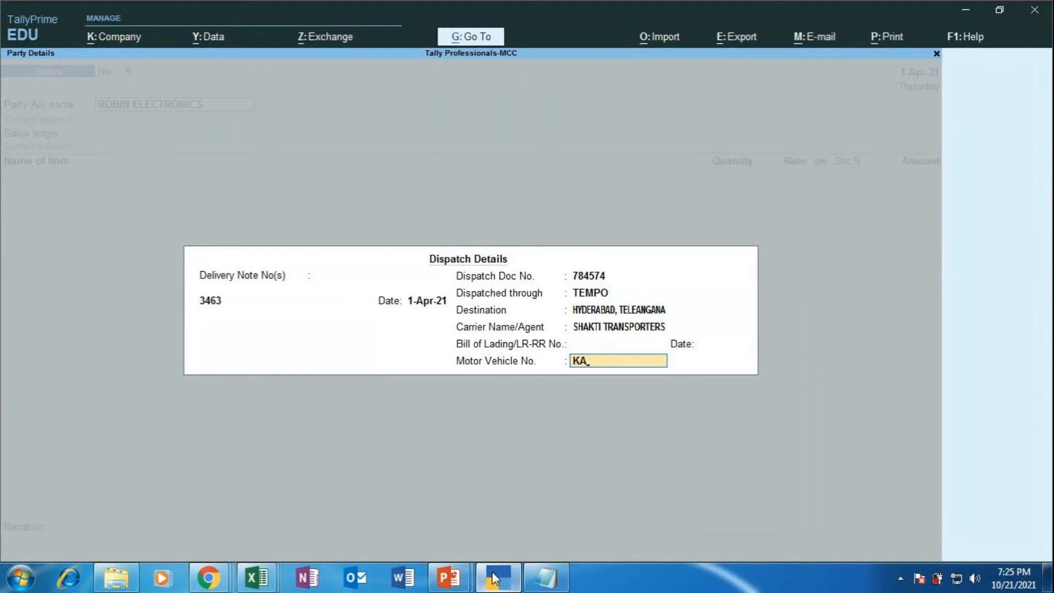
pyautogui.write('05TTYR')
pyautogui.press('BackSpace')
pyautogui.press('Return')
# Step: Set the e-Way Bill dispatch place to BANGALORE, KARNATAKA and the ship-to place to HYDERABAD, TELANGANA
pyautogui.write('BANGALORE, KARN')
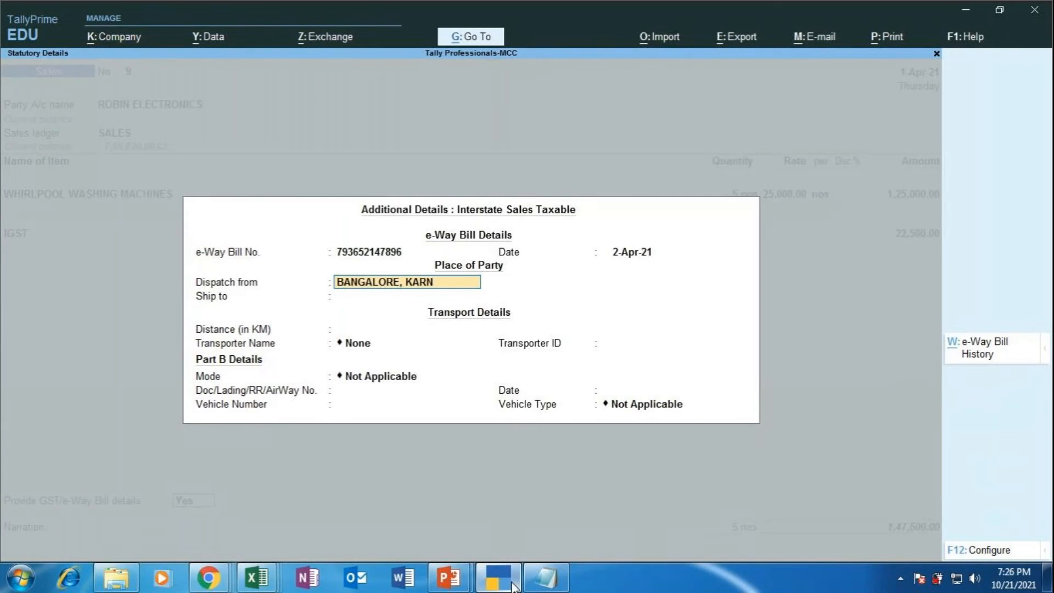
pyautogui.write('ATAKA')
pyautogui.press('Return')
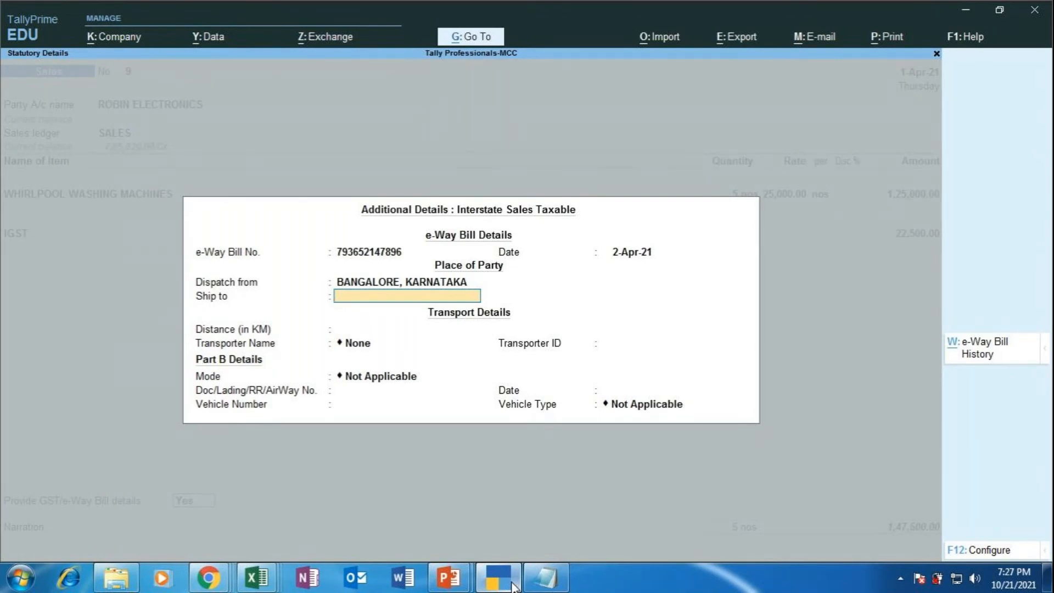
pyautogui.write('HYDERABAD, TELEANGANA')
pyautogui.press('BackSpace')
pyautogui.press('BackSpace')
pyautogui.press('BackSpace')
pyautogui.press('BackSpace')
pyautogui.press('BackSpace')
pyautogui.press('BackSpace')
pyautogui.press('BackSpace')
pyautogui.write('ANGANA')
pyautogui.press('Return')
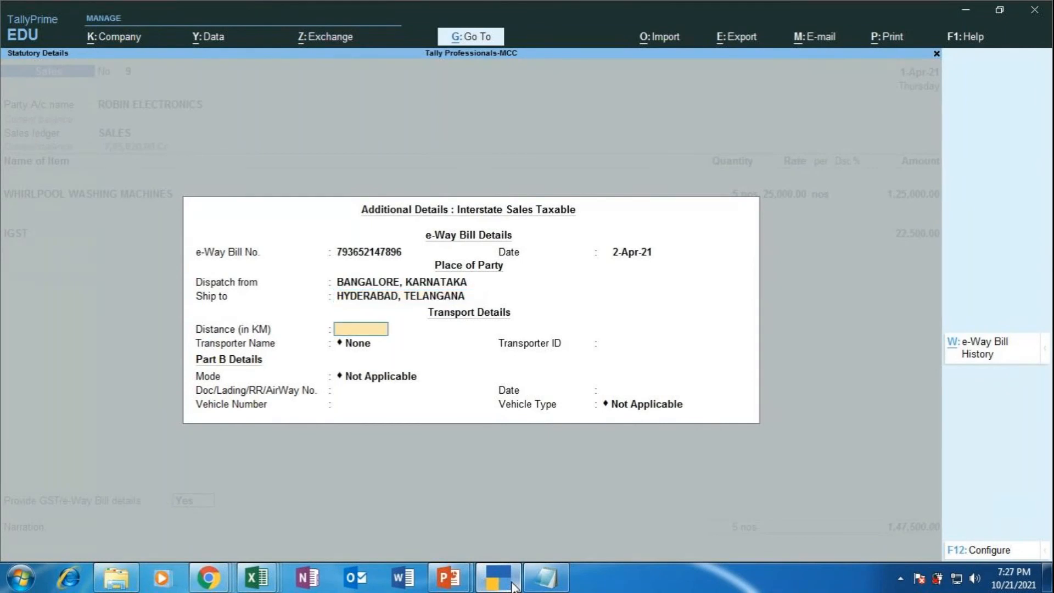
# Step: Set the transport distance to 9000 km and add SHAKTI TRANSPORTERS as a new transporter with its transporter ID
pyautogui.write('9000')
pyautogui.press('Return')
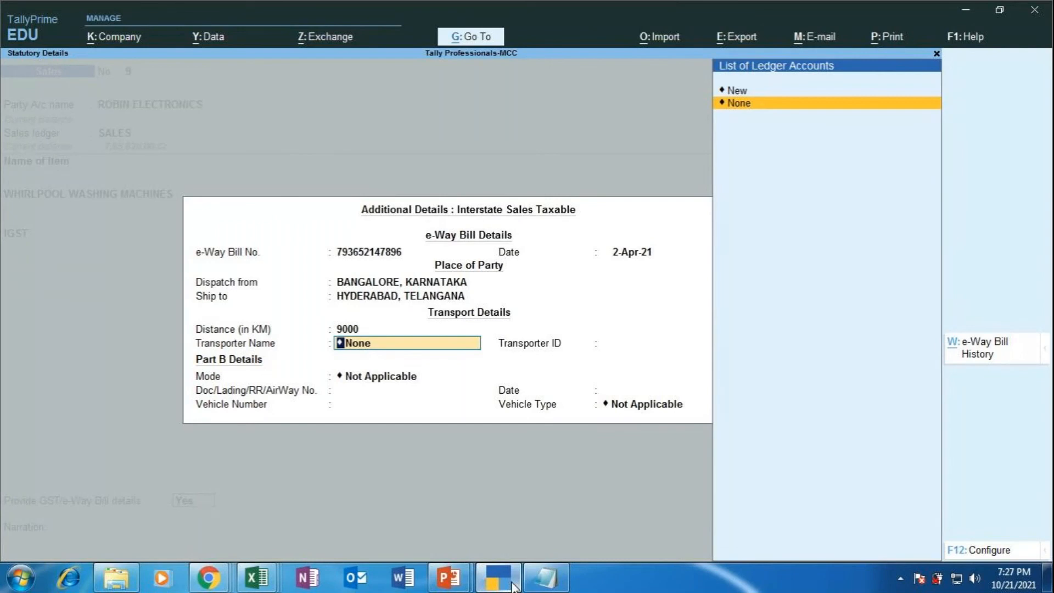
pyautogui.press('Up')
pyautogui.press('Return')
pyautogui.write('SHAKTI TRA')
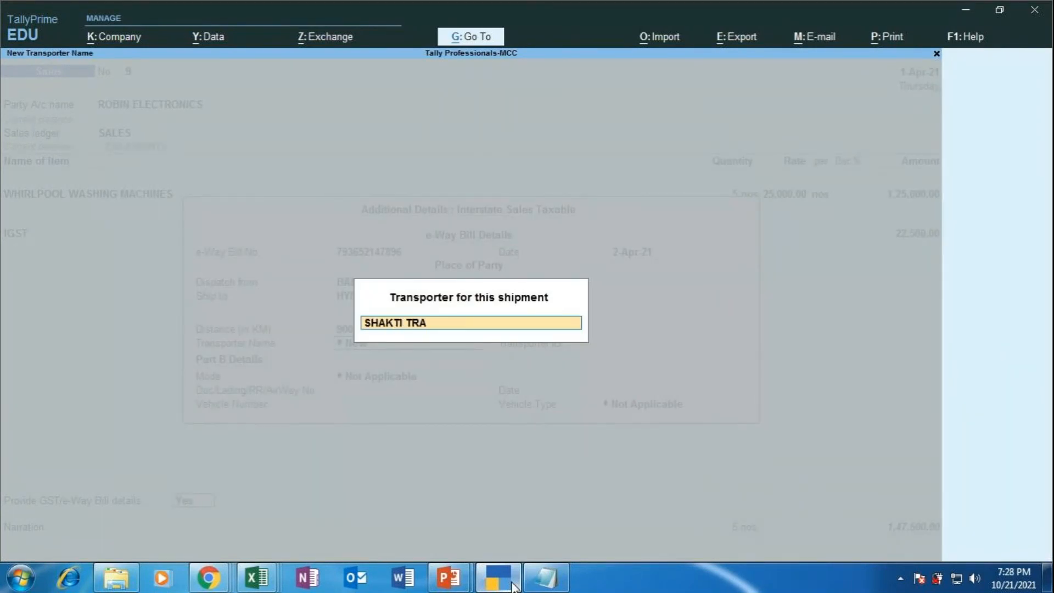
pyautogui.write('NSPORTERS')
pyautogui.press('Return')
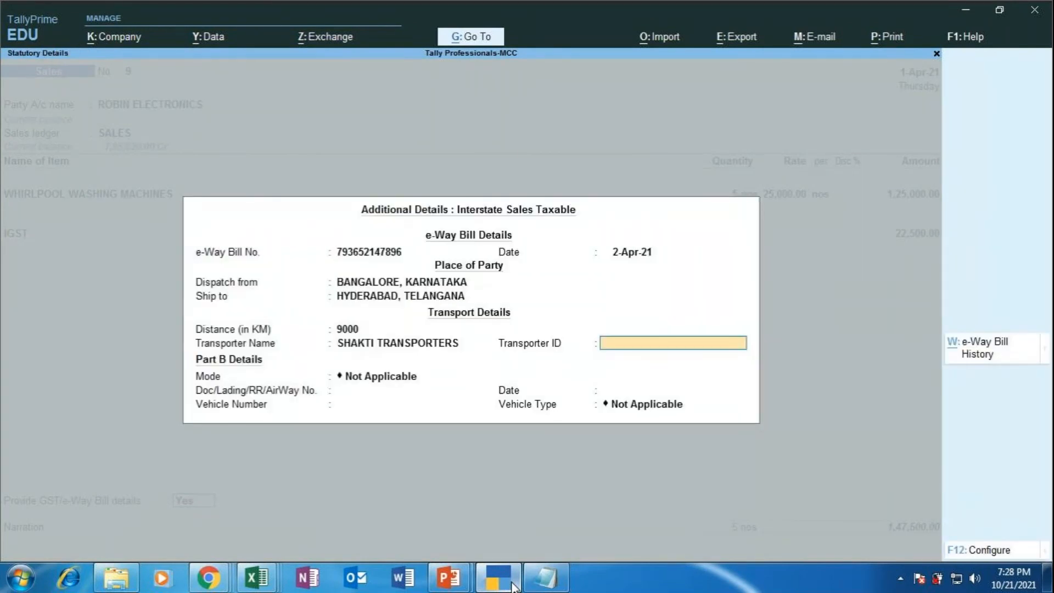
pyautogui.write('8125825')
pyautogui.press('Return')
# Step: Set the transport mode to 1 - Road and vehicle type to R - Regular, and accept the e-Way Bill details
pyautogui.press('Down')
pyautogui.press('Return')
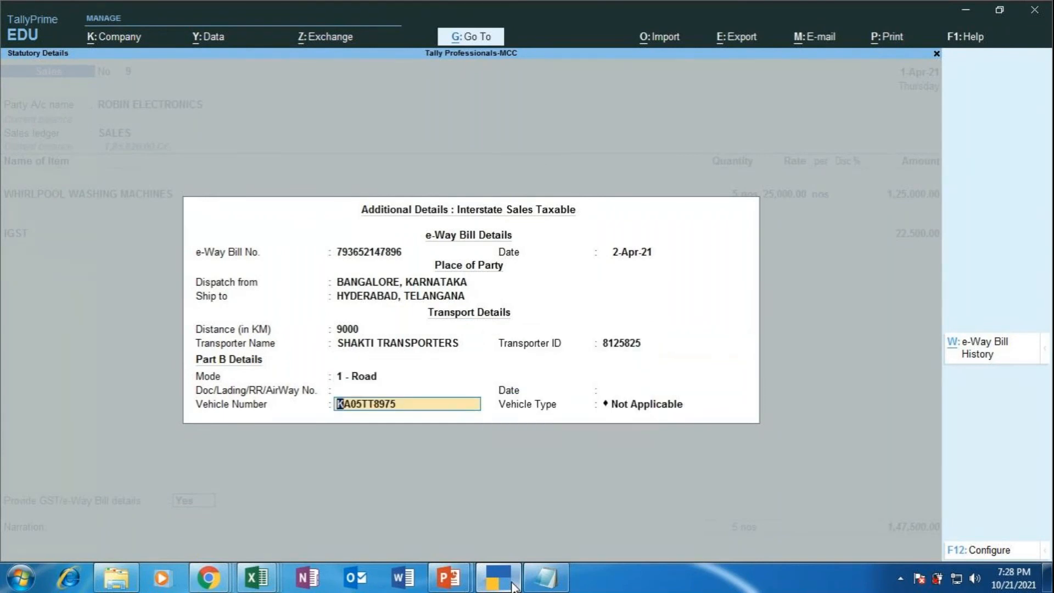
pyautogui.press('Return')
pyautogui.press('Up')
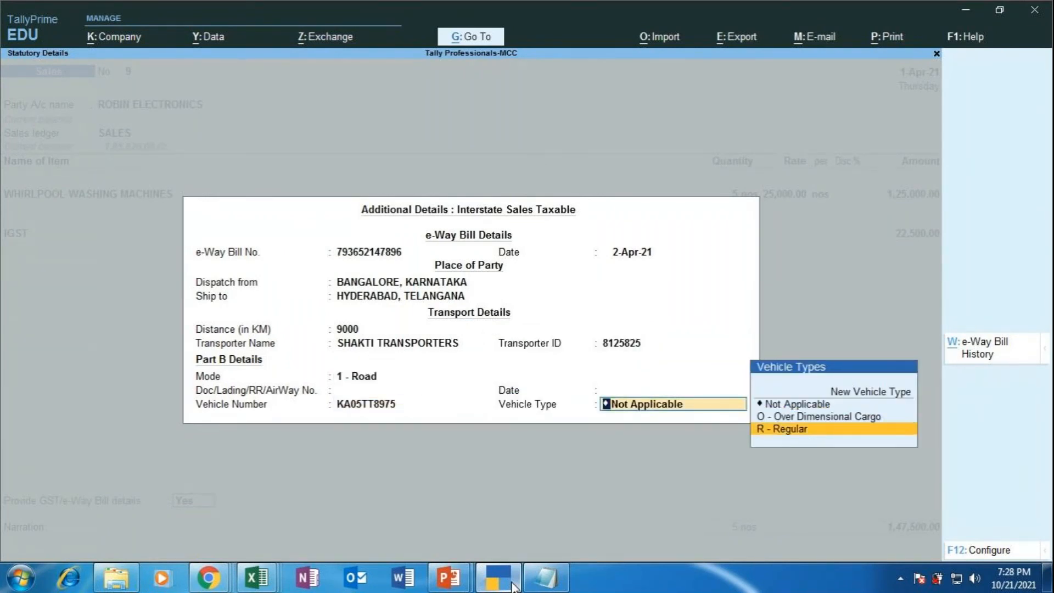
pyautogui.press('Return')
pyautogui.press('Return')
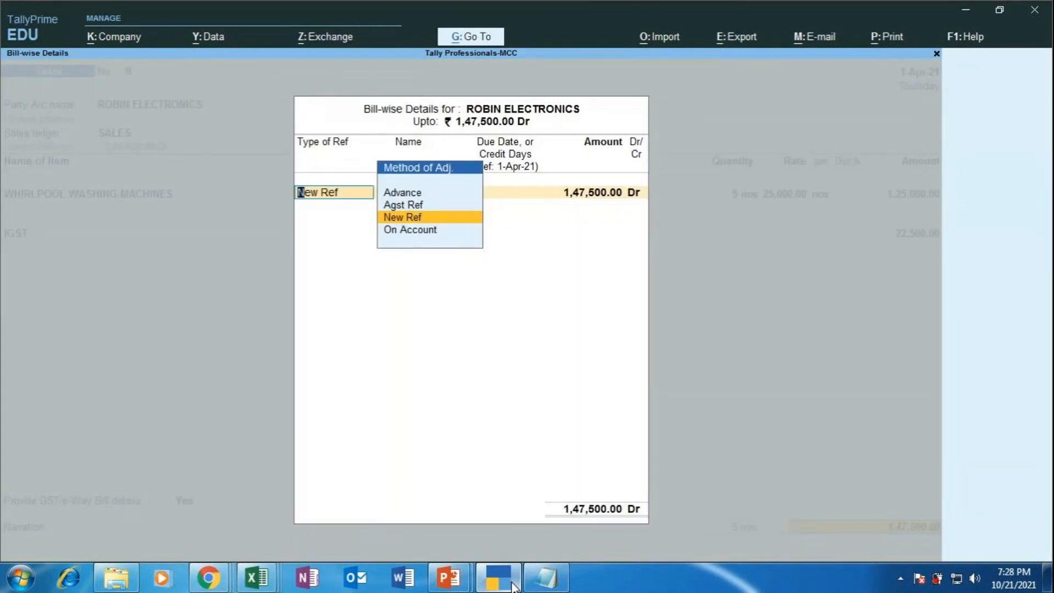
# Step: Record the bill as New Ref ROBIN ELECTRONICS with 45 credit days for the full voucher amount
pyautogui.press('Return')
pyautogui.write('RO')
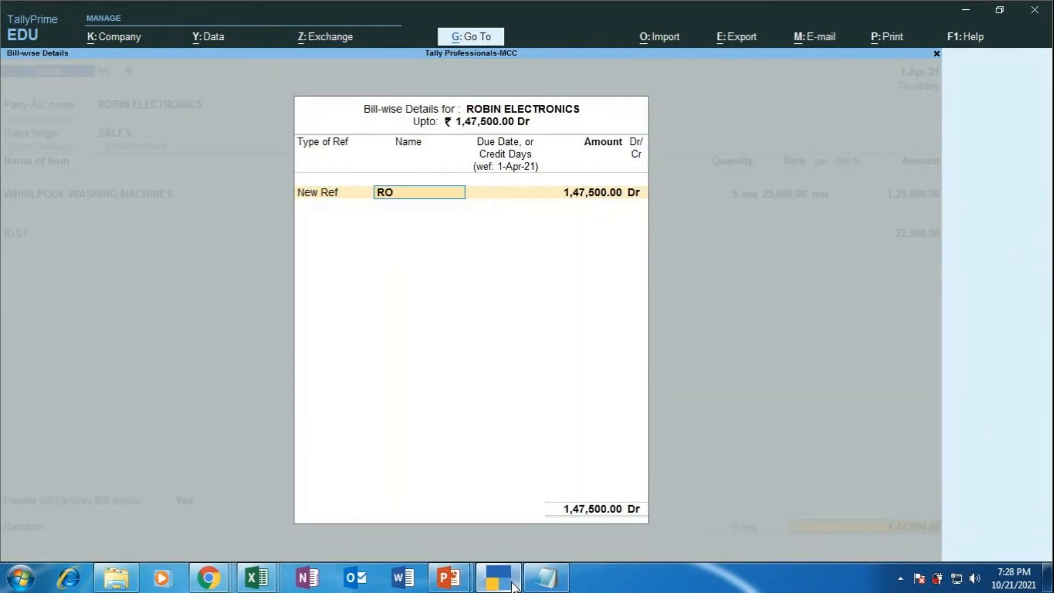
pyautogui.write('BIN ELECTRONICS')
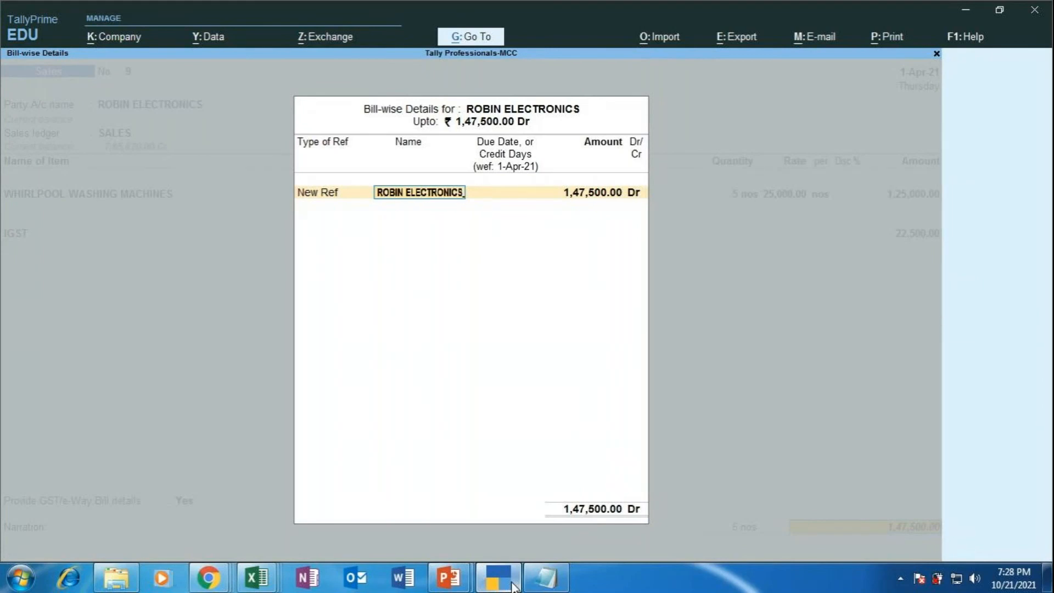
pyautogui.press('Return')
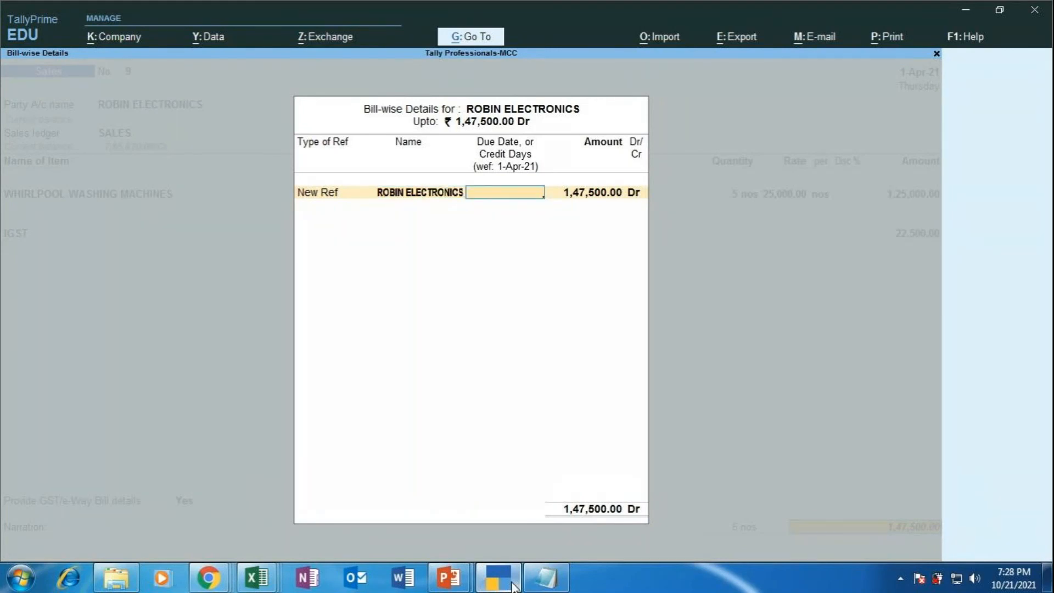
pyautogui.write('45')
pyautogui.press('Return')
pyautogui.press('Return')
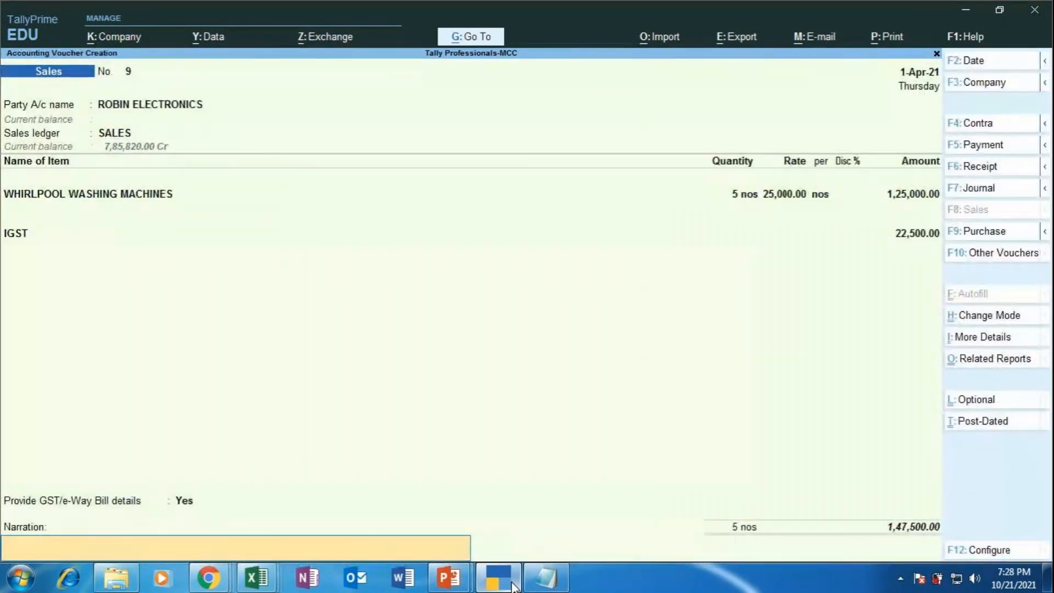
# Step: Write the voucher narration "BEING WHIRLPOOL WASHING MACHINES SOLD ON CREDIT SUBJECT TO GST @"
pyautogui.write('BEING W')
pyautogui.write('RLPOOL WASHING MACHINES')
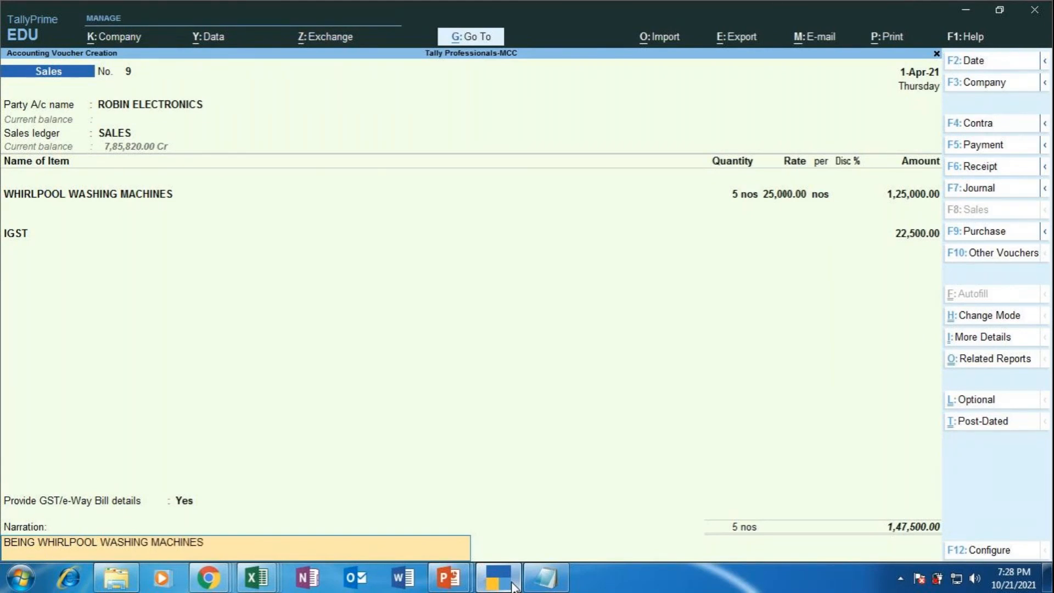
pyautogui.write(' SOLD ON CREDIT SU')
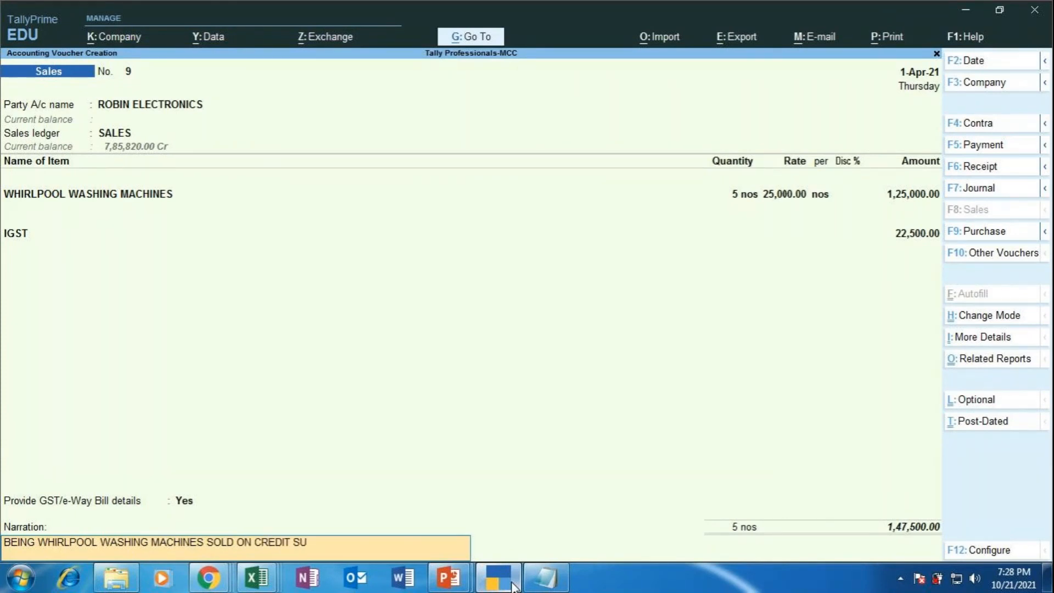
pyautogui.write('BJECT TO GST @')
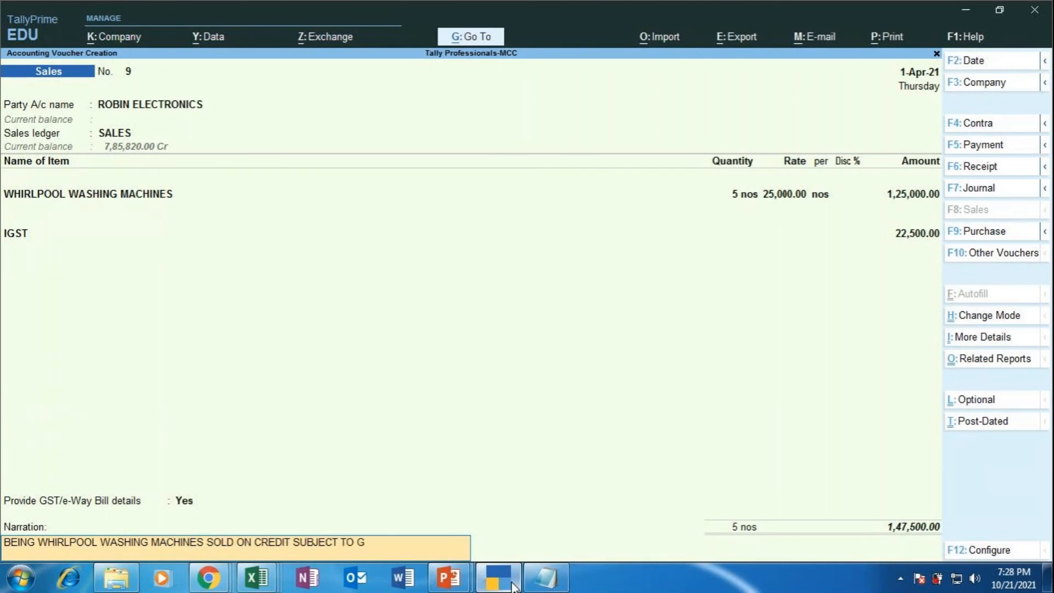